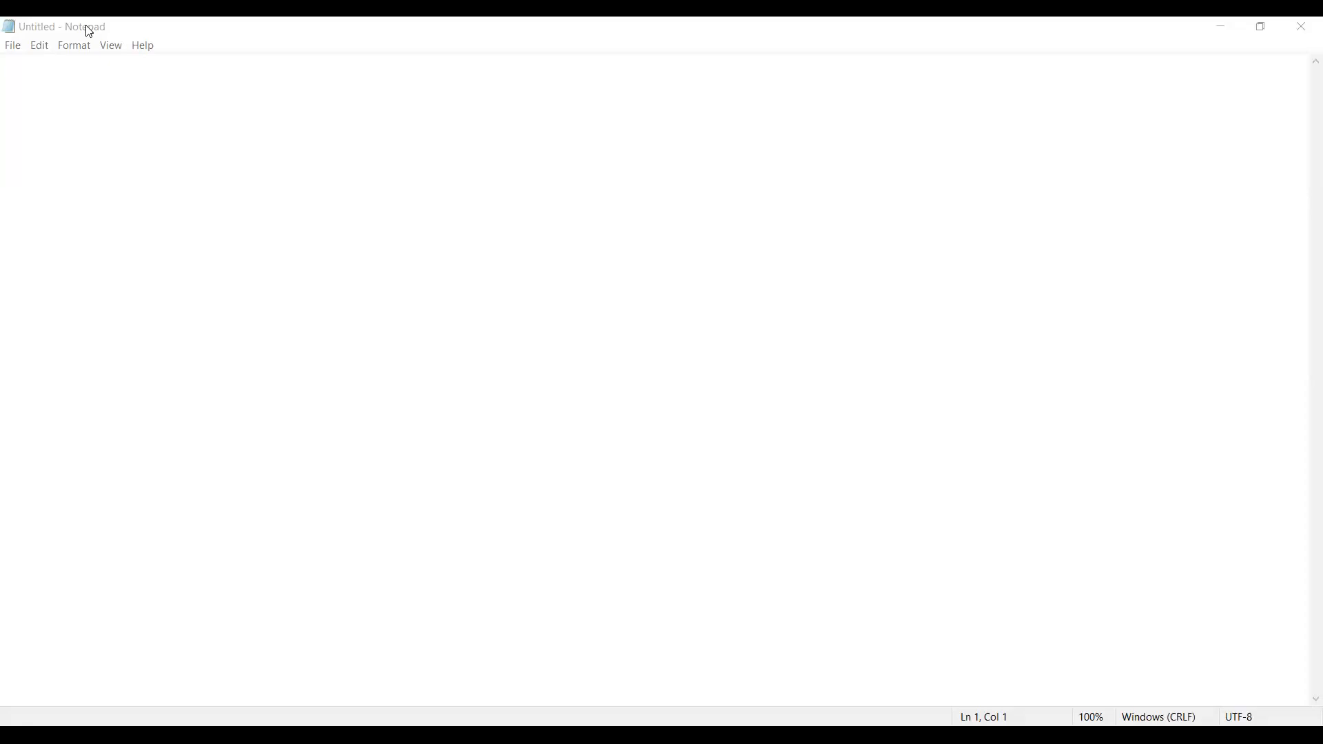
- Add the heading "Case Study:" on the fifth line of the empty document and underline it with ten dashes
left_click(20, 161)
key("Return")
key("Return")
key("Return")
key("Return")
type("Ca")
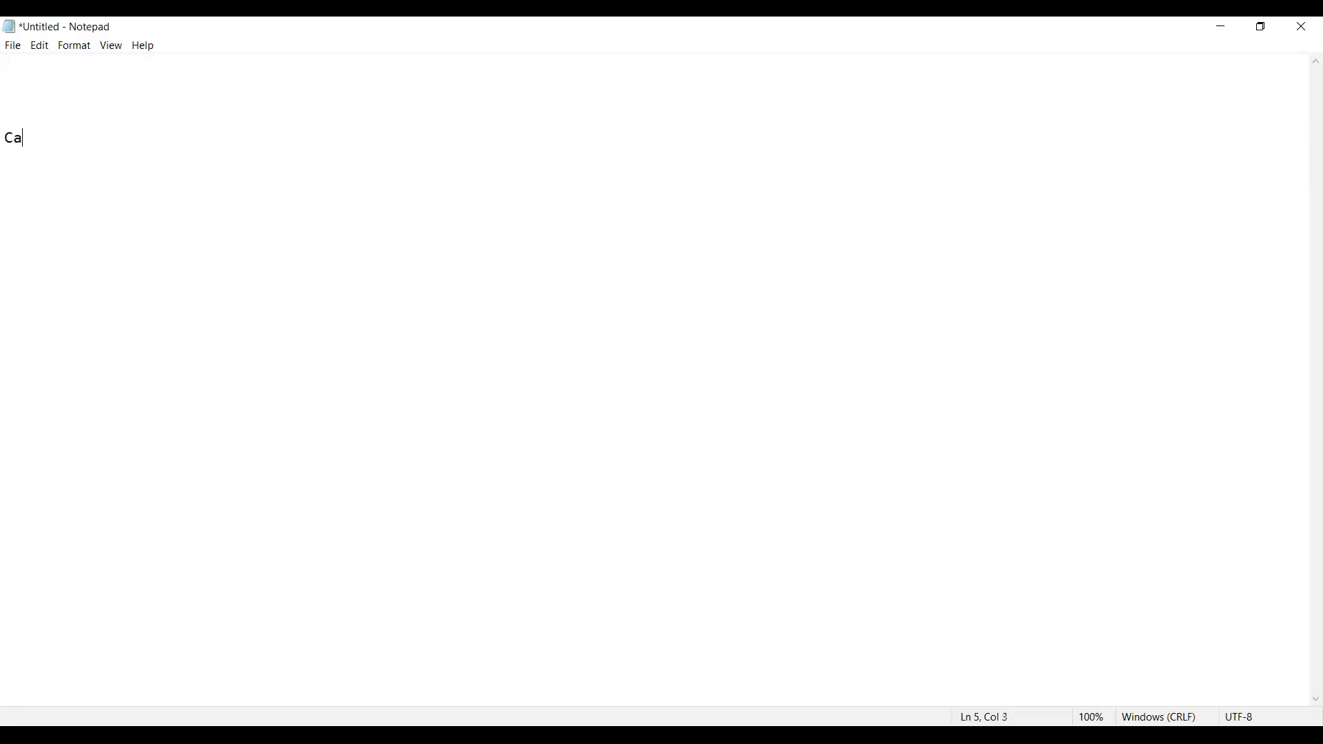
type("se Study")
key("BackSpace")
type("----------")
- Add a "Title :" label below the case study heading and underline it with five dashes
key("Return")
type("Tit")
type("le")
type("    : ")
type("-----")
- Number the case study heading as 1
key("Up")
key("Up")
key("Up")
key("Up")
key("Right")
key("Right")
key("Right")
key("Right")
key("Right")
key("Right")
key("Right")
key("Right")
key("Right")
type("1")
- Fill in the title as "Copy Data from Azure Blob Storage to Azure Blob Storage"
key("Down")
key("Down")
key("Down")
key("Down")
key("Right")
key("Right")
type("Copy ")
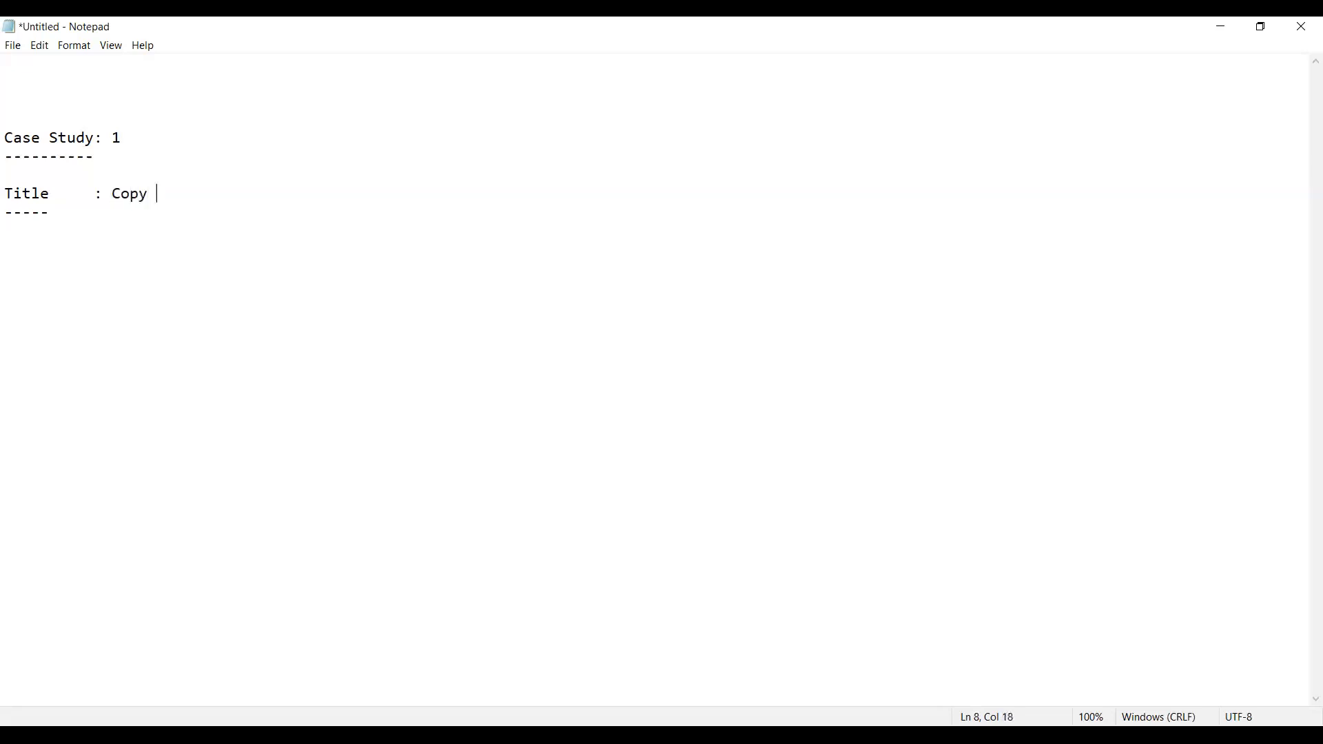
type("Data from Azure B")
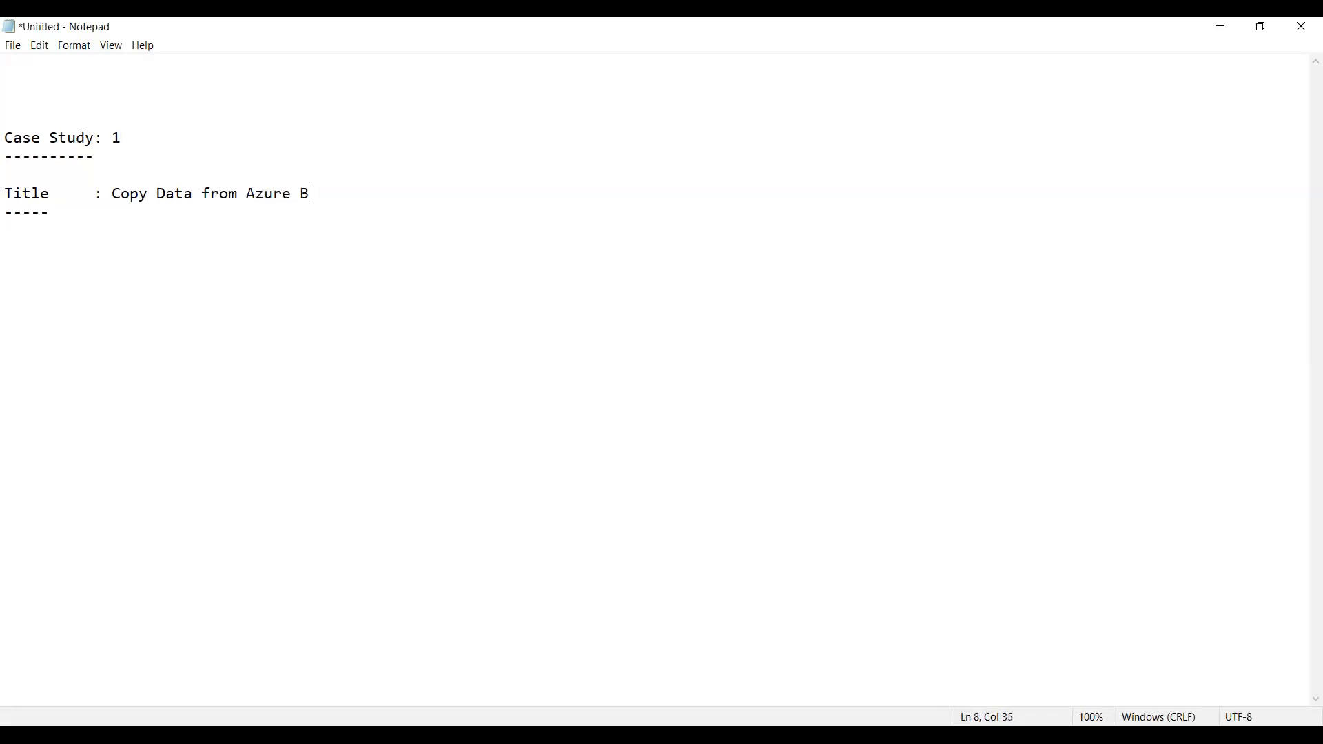
type("lob STorage")
key("shift+Left")
type("torage")
type(" to")
type(" Azure ")
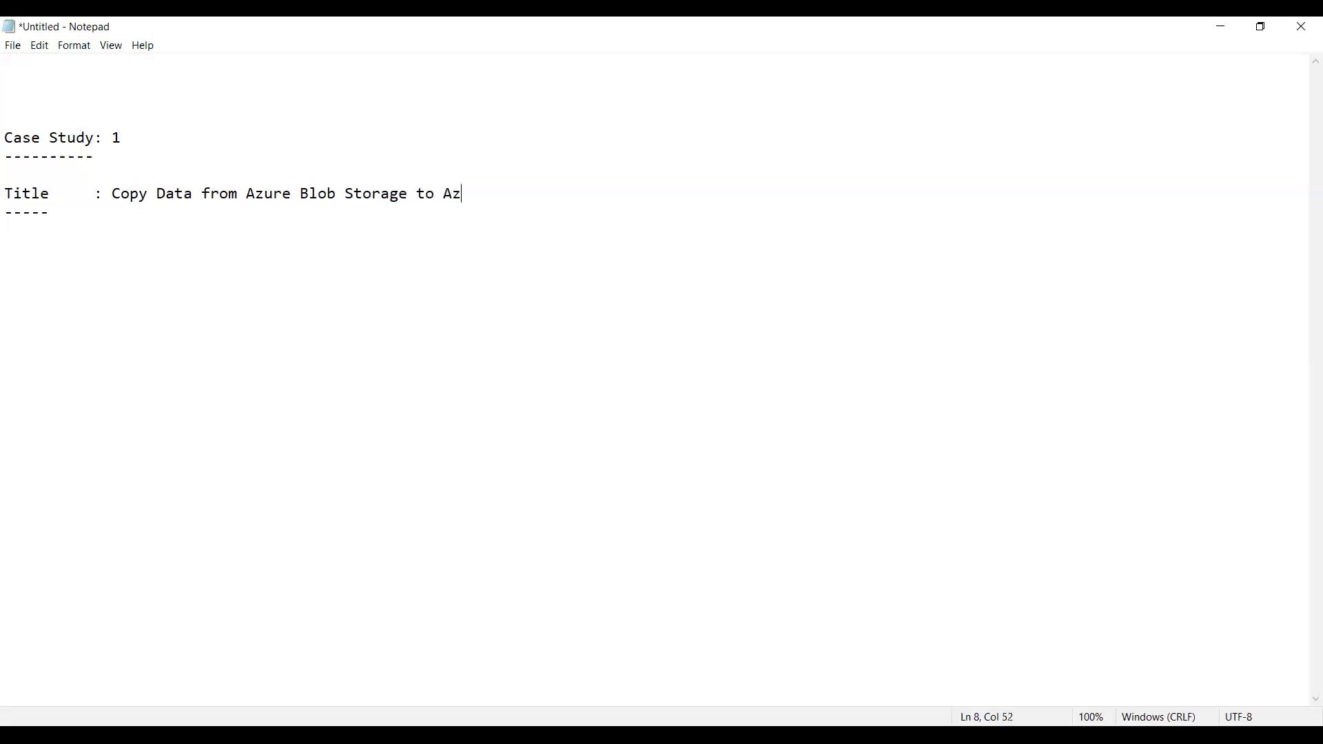
type("Blob Storage")
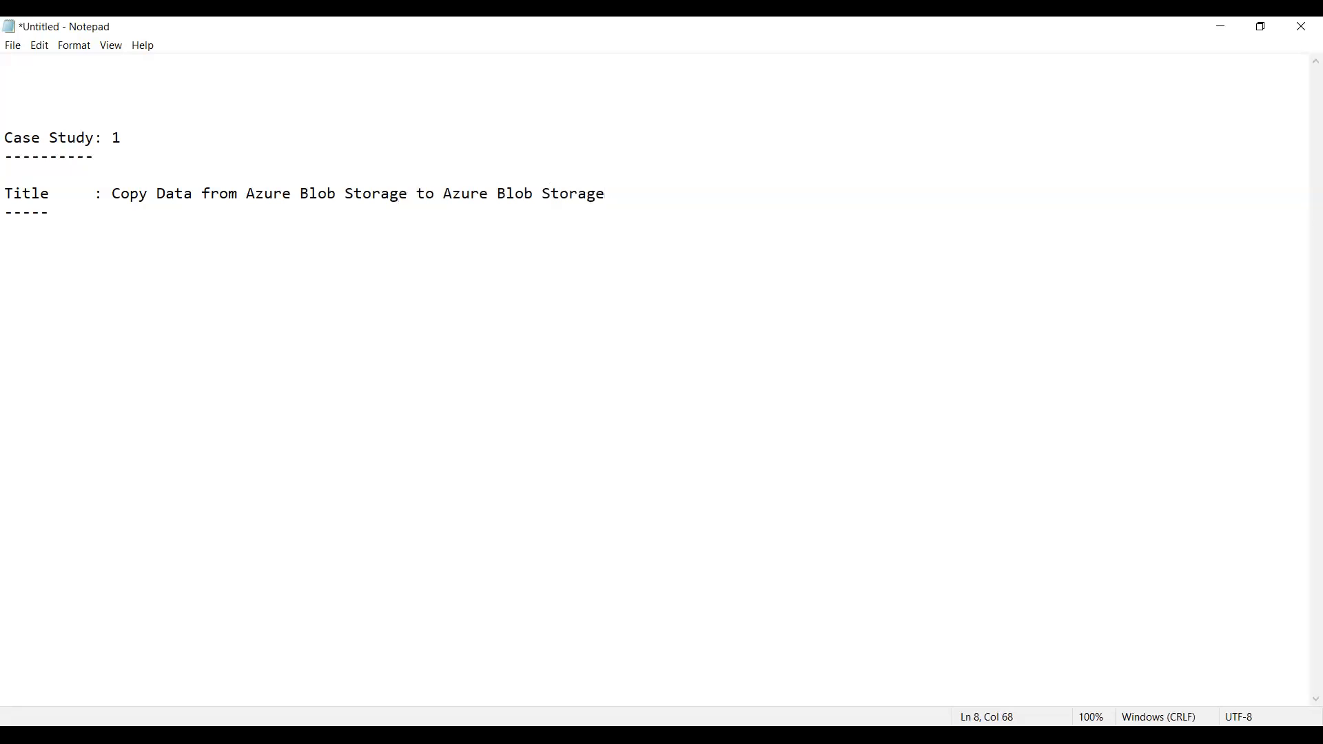
- Insert a long dashed separator below the title and add a "Specifications:" heading underlined with dashes
key("Return")
key("Down")
key("Up")
key("Delete")
key("Down")
type("-------------------------------------------------------------------")
key("Return")
type("Specifications: ")
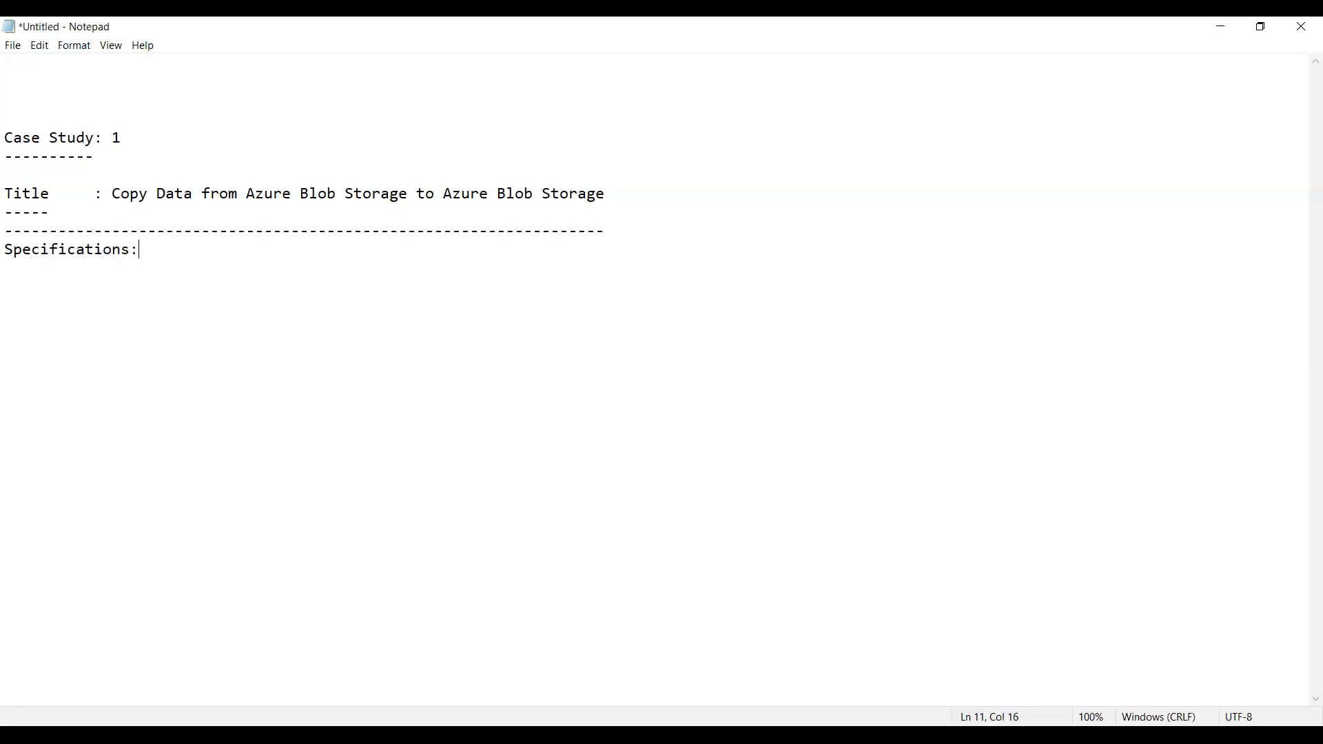
type("----")
type("----------")
- Add the specification line "Source Data Storage : Azure Blob Storage", correcting the capitalisation of Data and Storage
type("Source")
type("data")
type(" Storag")
type("e")
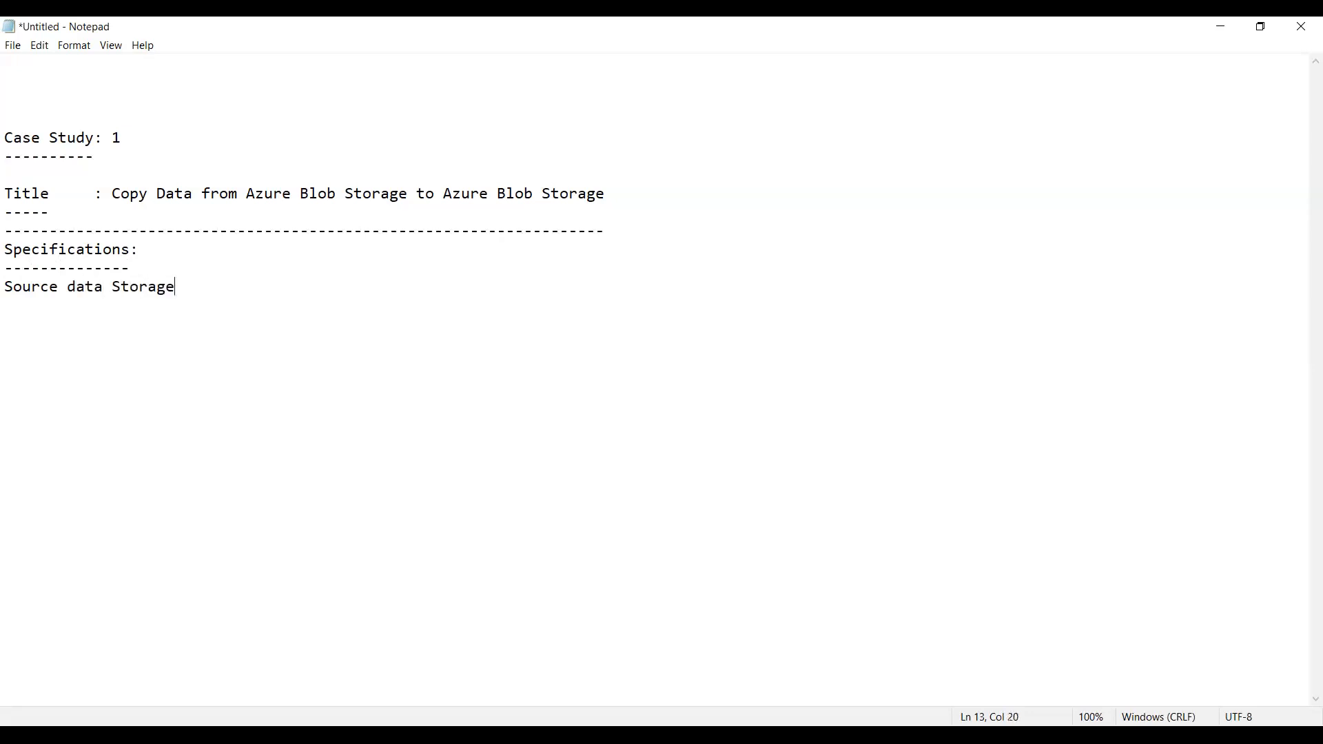
key("Left")
key("Left")
key("shift+Left")
type("D")
key("Right")
key("End")
type(": Azure Blob STorage")
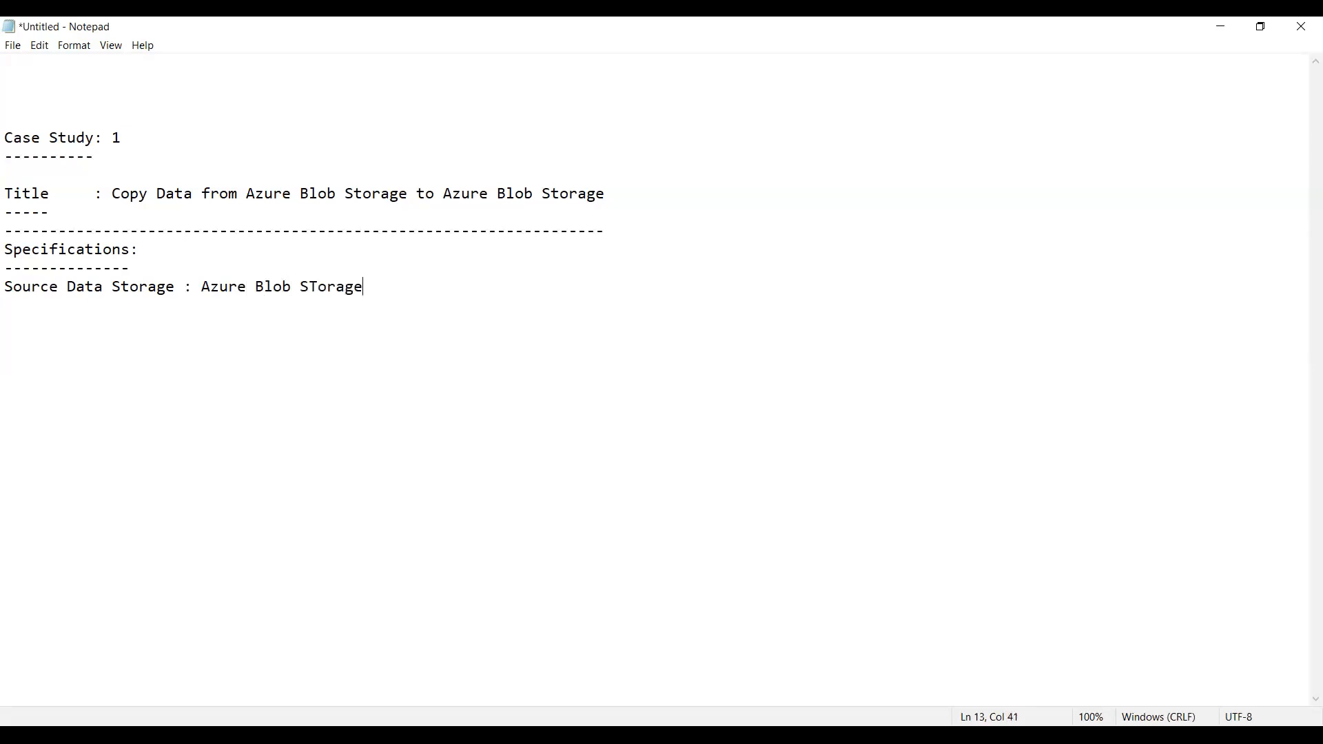
key("Left")
key("Left")
key("Left")
key("shift+Left")
type("t")
key("Right")
key("Right")
- Add an indented "File : Airlines.csv" entry beneath the source storage line, separated by a blank line
key("Return")
key("Return")
type("Files")
key("BackSpace")
type(": Airlines.cs")
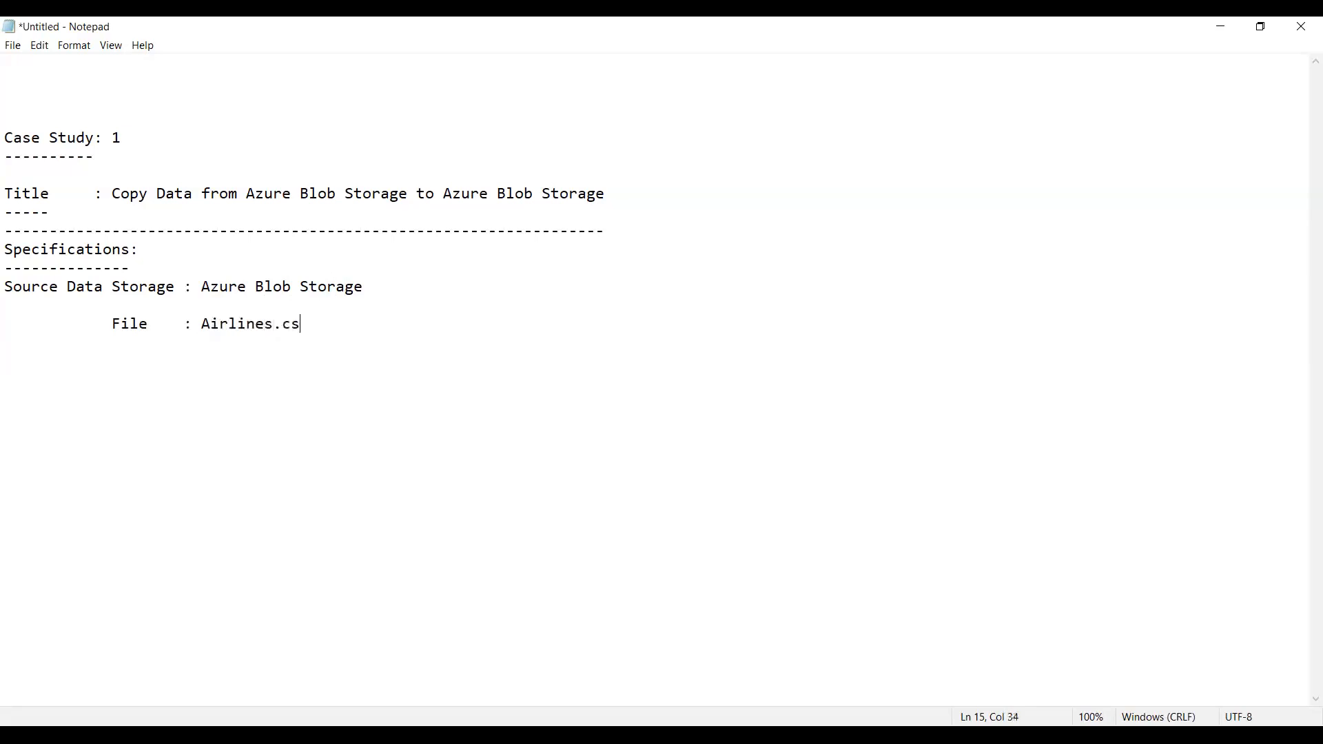
type("v")
- Highlight the source file name Airlines.csv for review
key("shift+Left")
key("shift+Left")
key("shift+Left")
key("shift+Left")
key("shift+Left")
key("shift+Left")
key("shift+Left")
key("shift+Left")
key("shift+Left")
key("shift+Left")
key("shift+Left")
key("shift+Left")
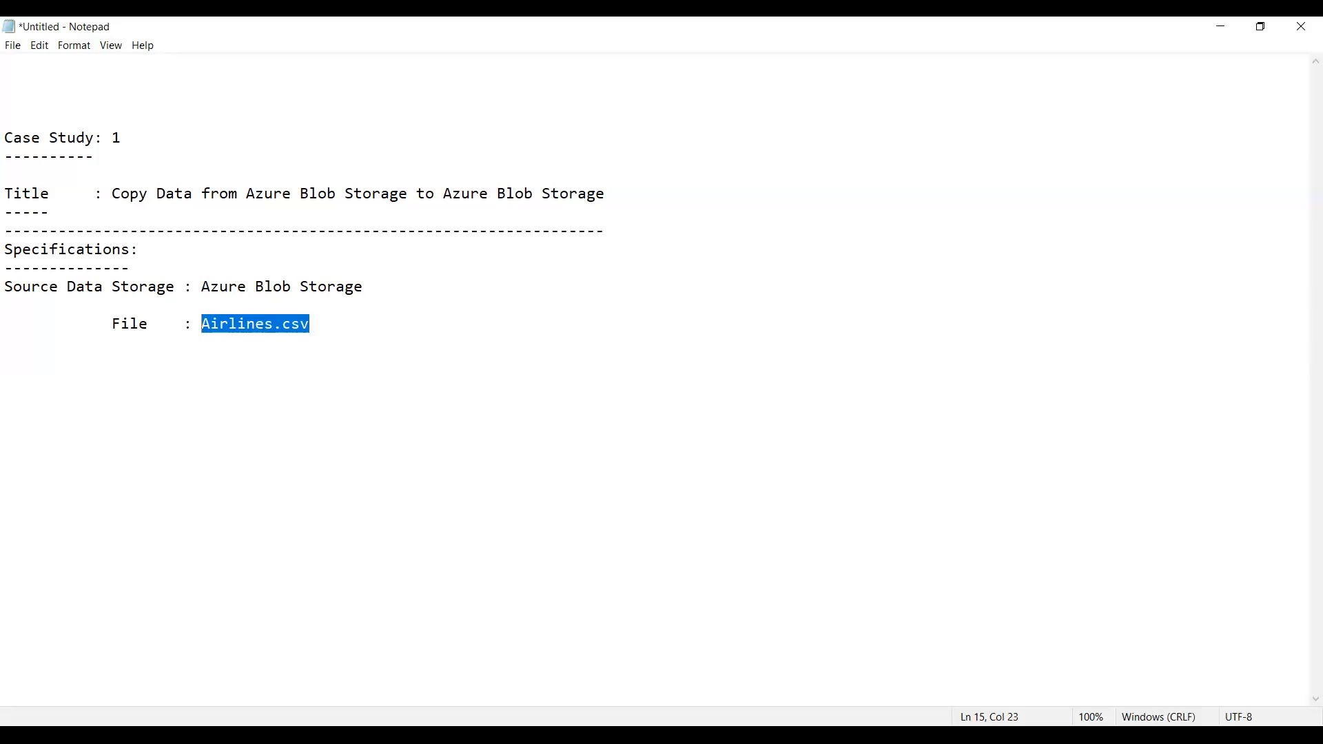
key("Right")
- Add the specification line "Sink Data Storage : Azure Blob Storage" below the file entry
key("Return")
key("Return")
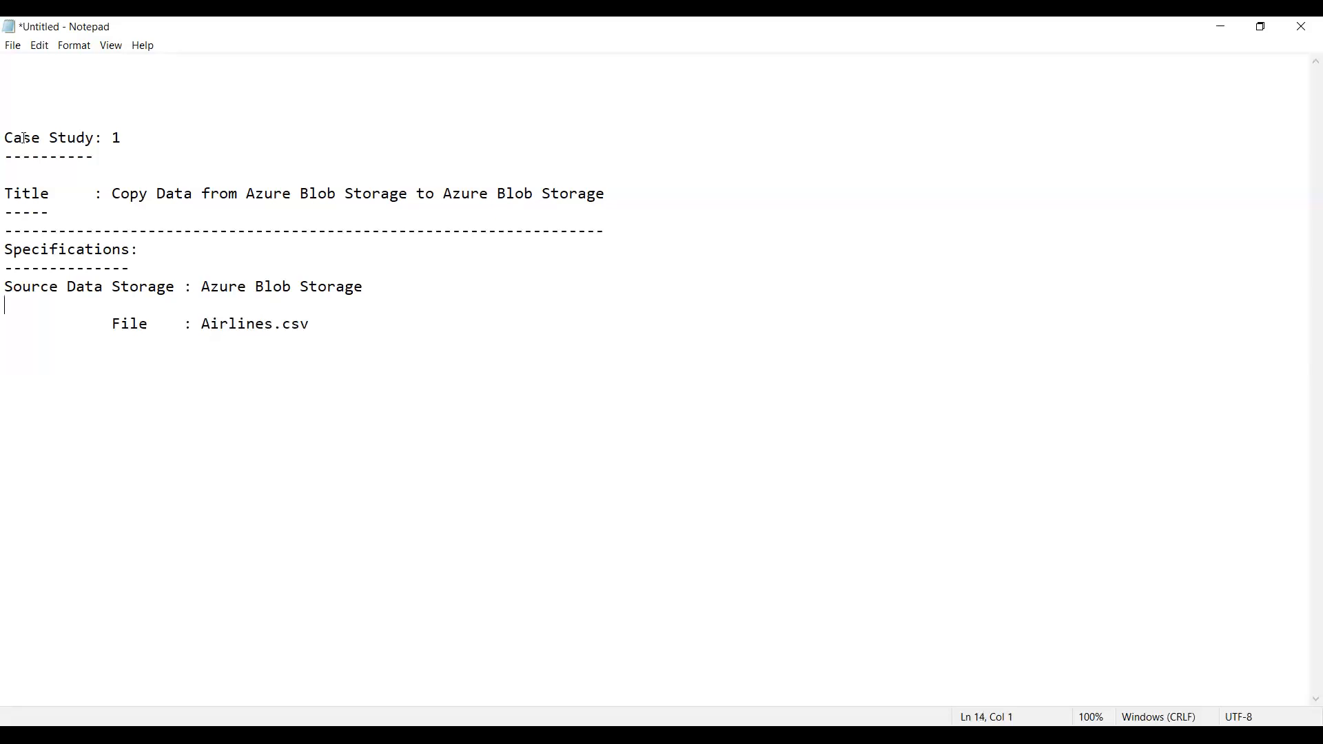
key("shift+Down")
key("shift+Down")
key("Down")
type("Sink Data Storage   :")
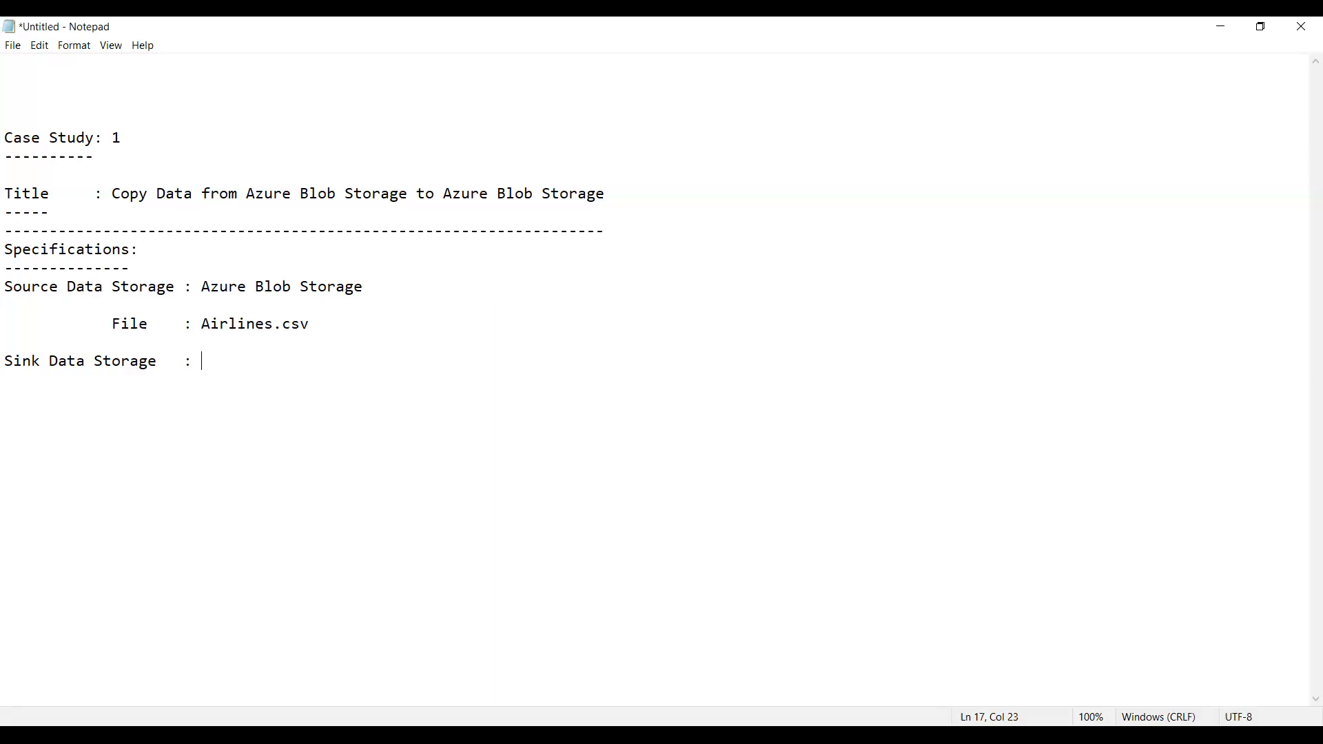
type("Azure Blob Storage")
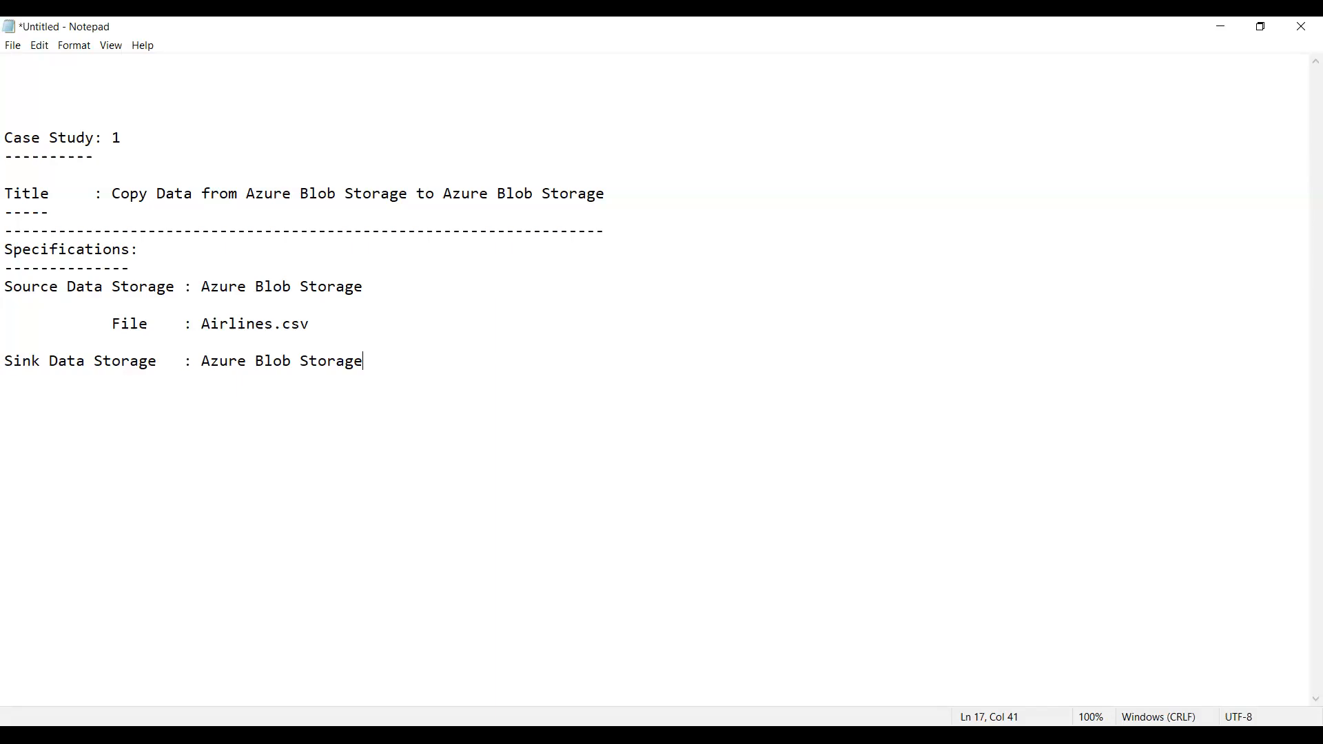
- Insert a long dashed separator below the sink storage line and add a "Steps:" heading underlined with five dashes
key("Return")
type("--------------------------------------------------------------------")
key("Return")
type("1.")
key("BackSpace")
key("BackSpace")
type("Steps:")
key("Return")
type("----- ")
- List the first step as "1.Create Resource Group"
type("1.")
type("Create ")
type("Re")
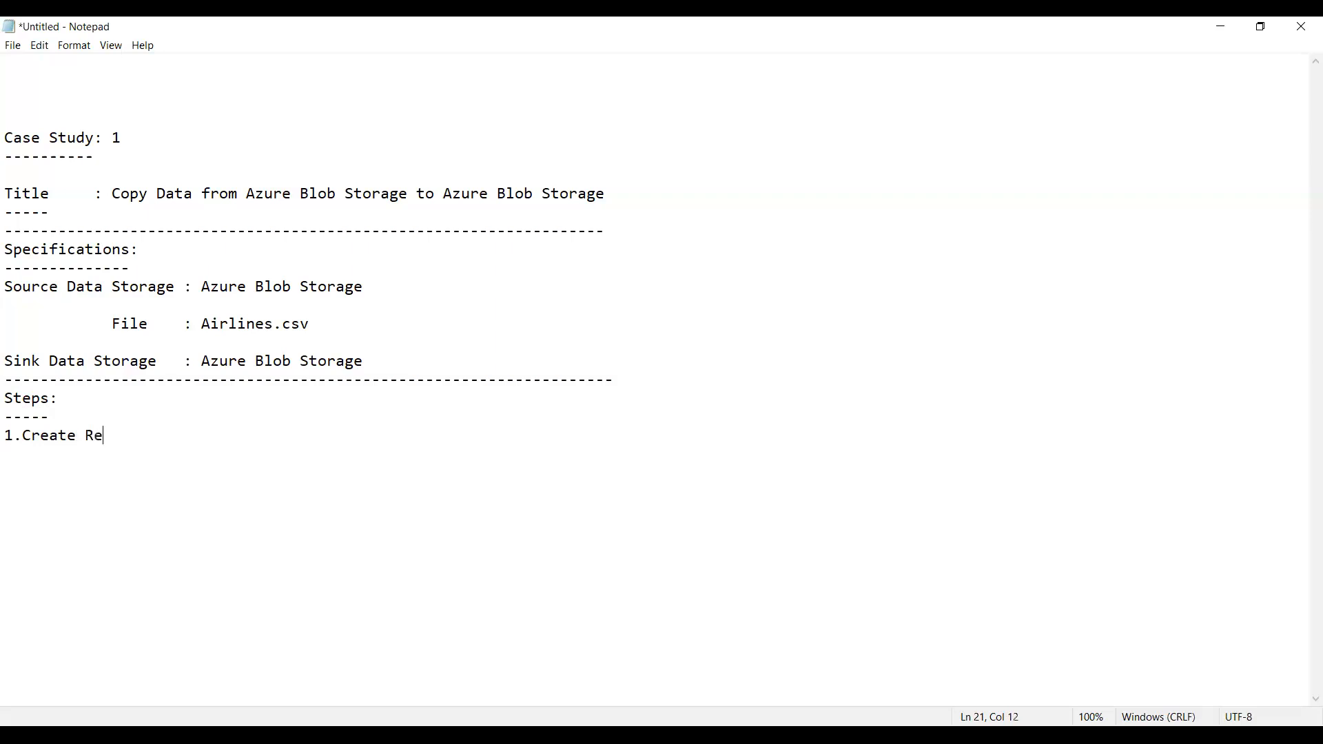
type("source Group")
- List the second step as "2.Create Source Storage Account", leaving a blank line above it
key("Return")
key("Return")
type("2.Create ")
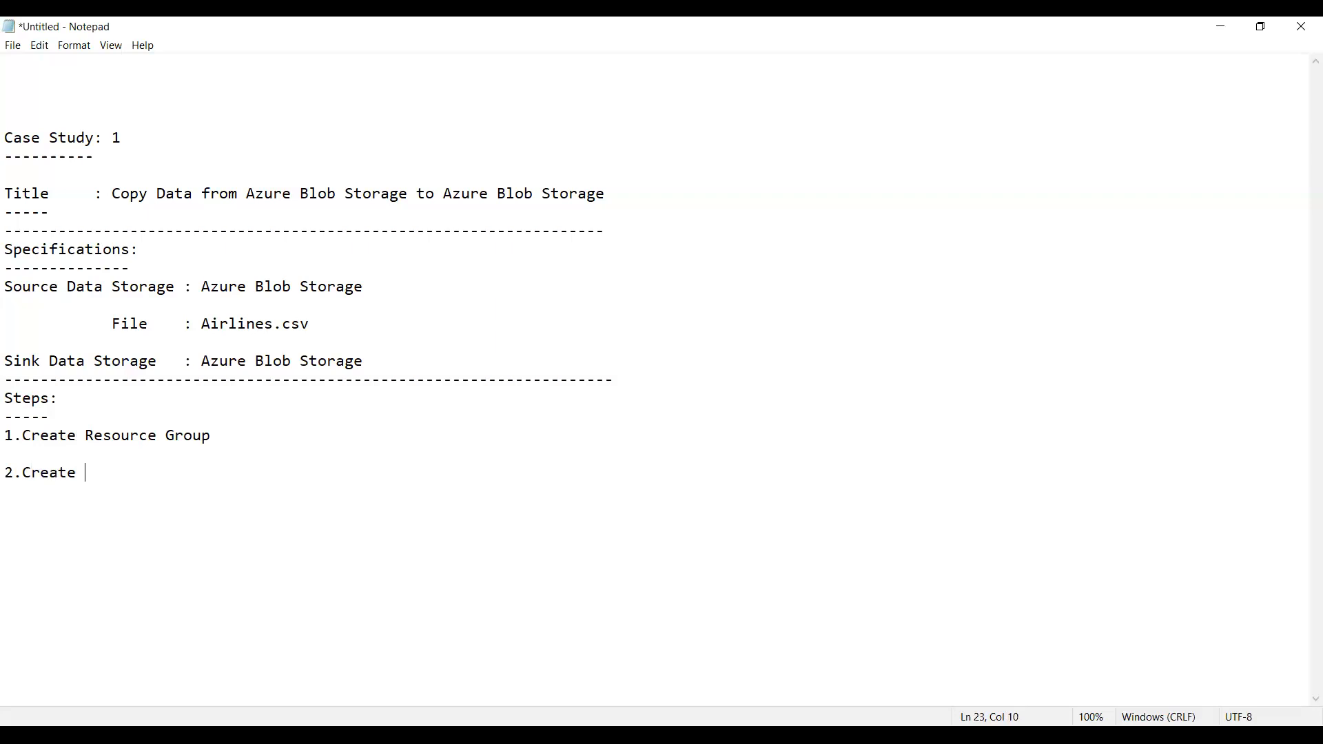
type("Source Storage Accou")
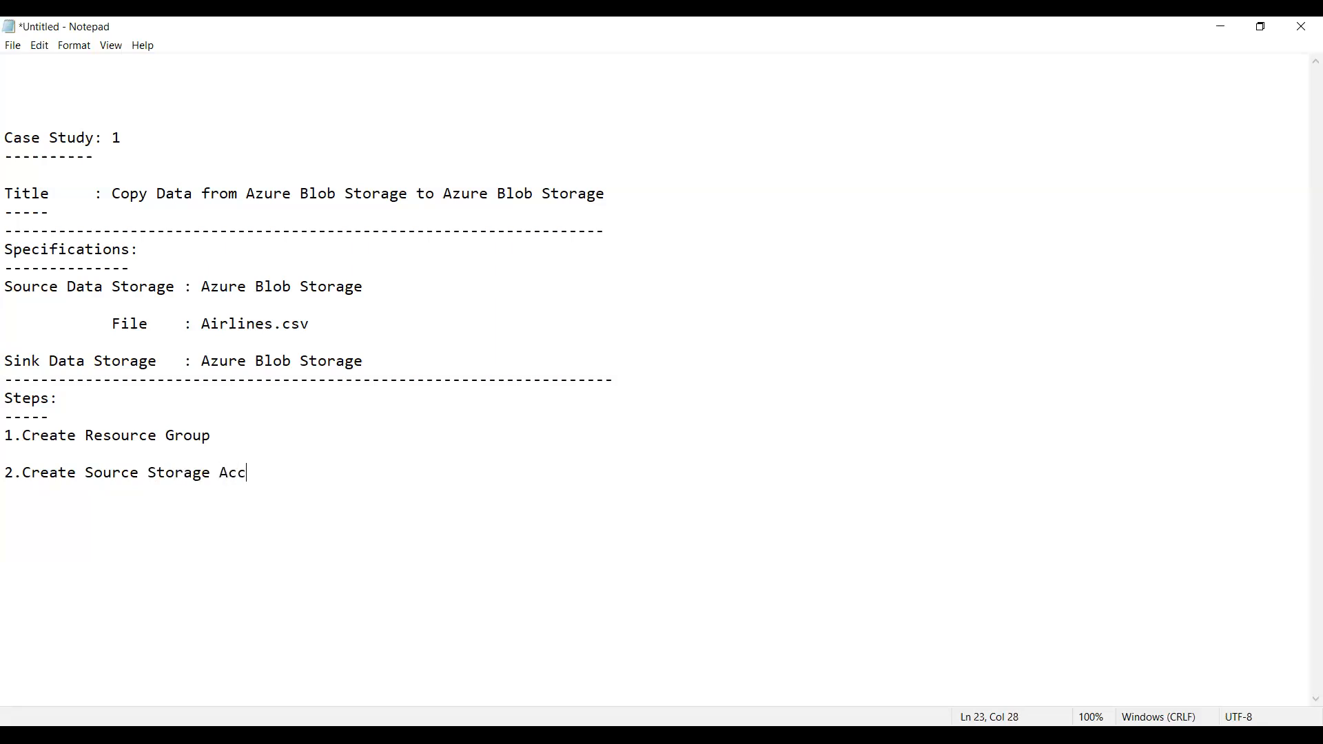
type("t")
- List the third step as "3.Create Sink Storage Account", leaving a blank line above it
key("Return")
key("Return")
type("3.C")
type("e")
key("BackSpace")
type("reate Sink Sto")
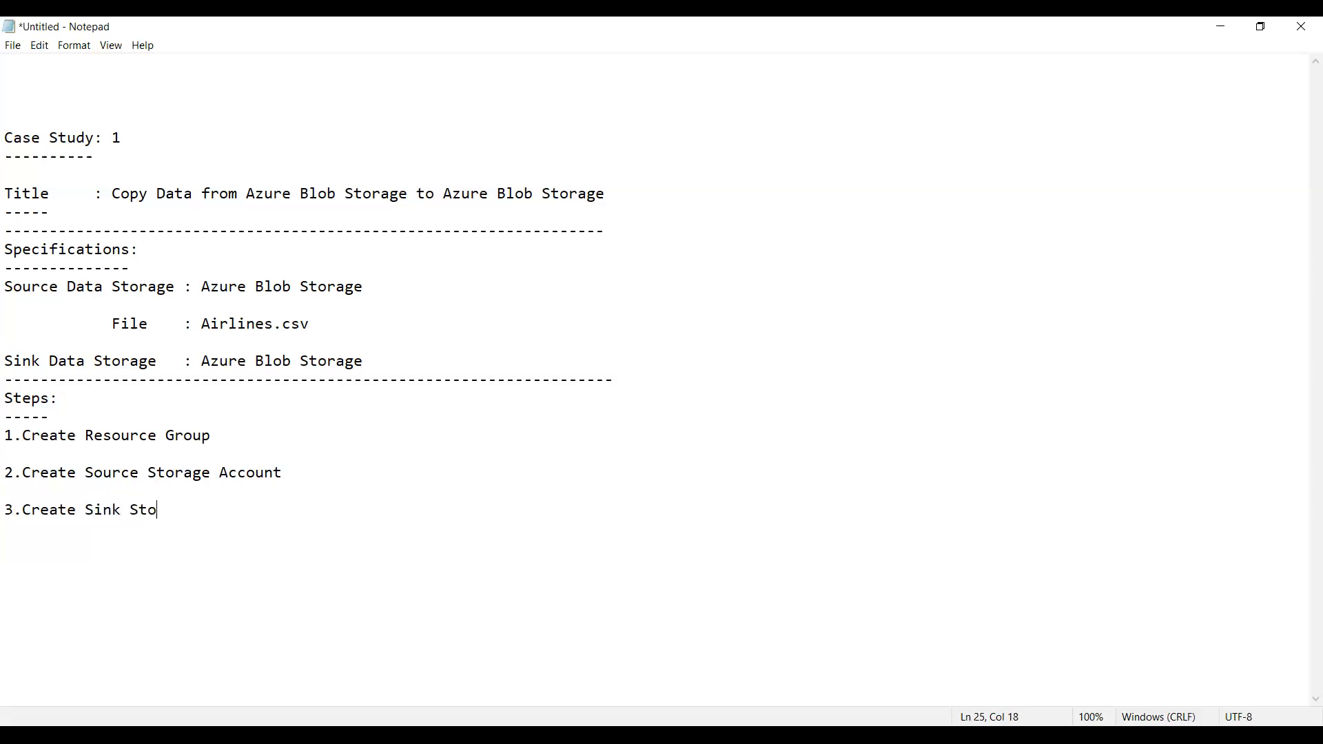
type("rage Account")
- List the fourth step as "4.Create ADF Session", leaving a blank line above it
key("Return")
key("Return")
type("4.")
type("Create ")
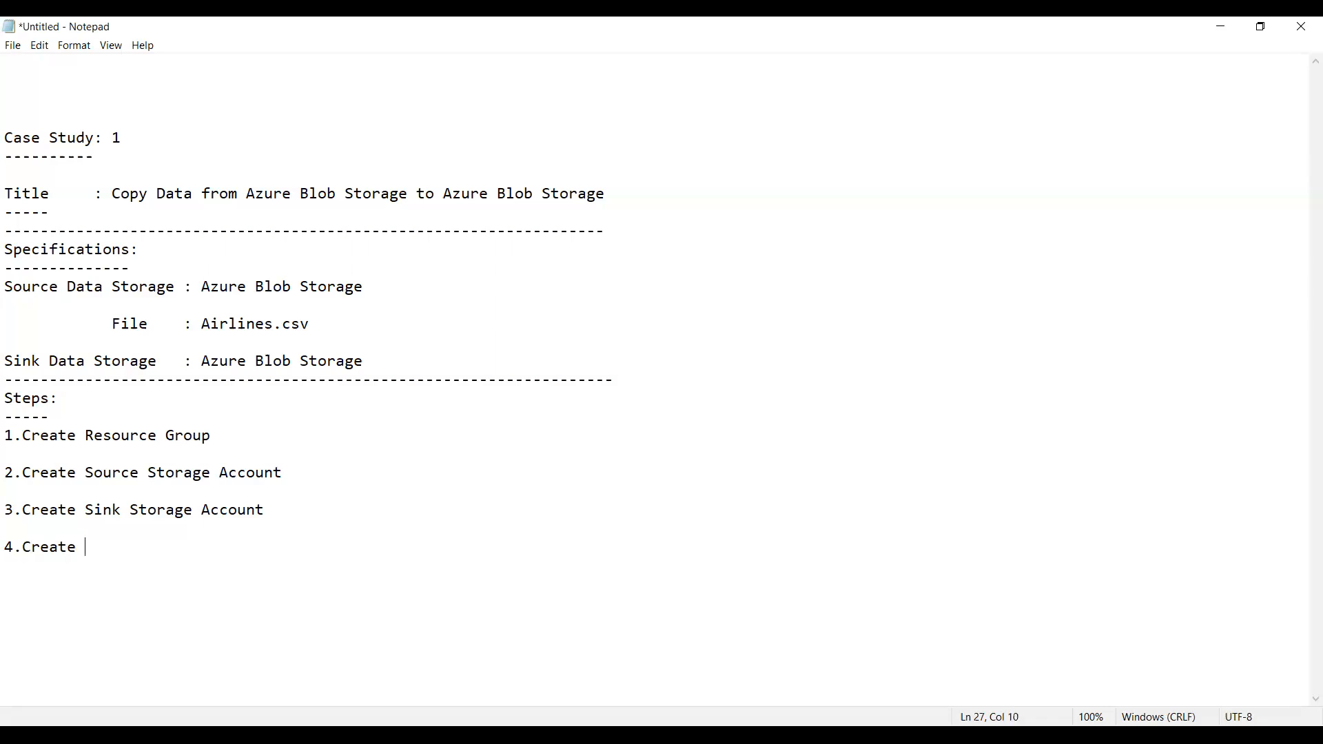
type("ADF")
type("Session")
- Close the list of steps with a long dashed separator followed by blank lines
key("Return")
key("Return")
key("Up")
type("--------------------------------------------------------------------")
key("Return")
key("Return")
key("Up")
key("Up")
key("Up")
key("Up")
- Minimise the notes, examine the emp folder on the desktop and its employee files, and close the folder window
left_click(1221, 30)
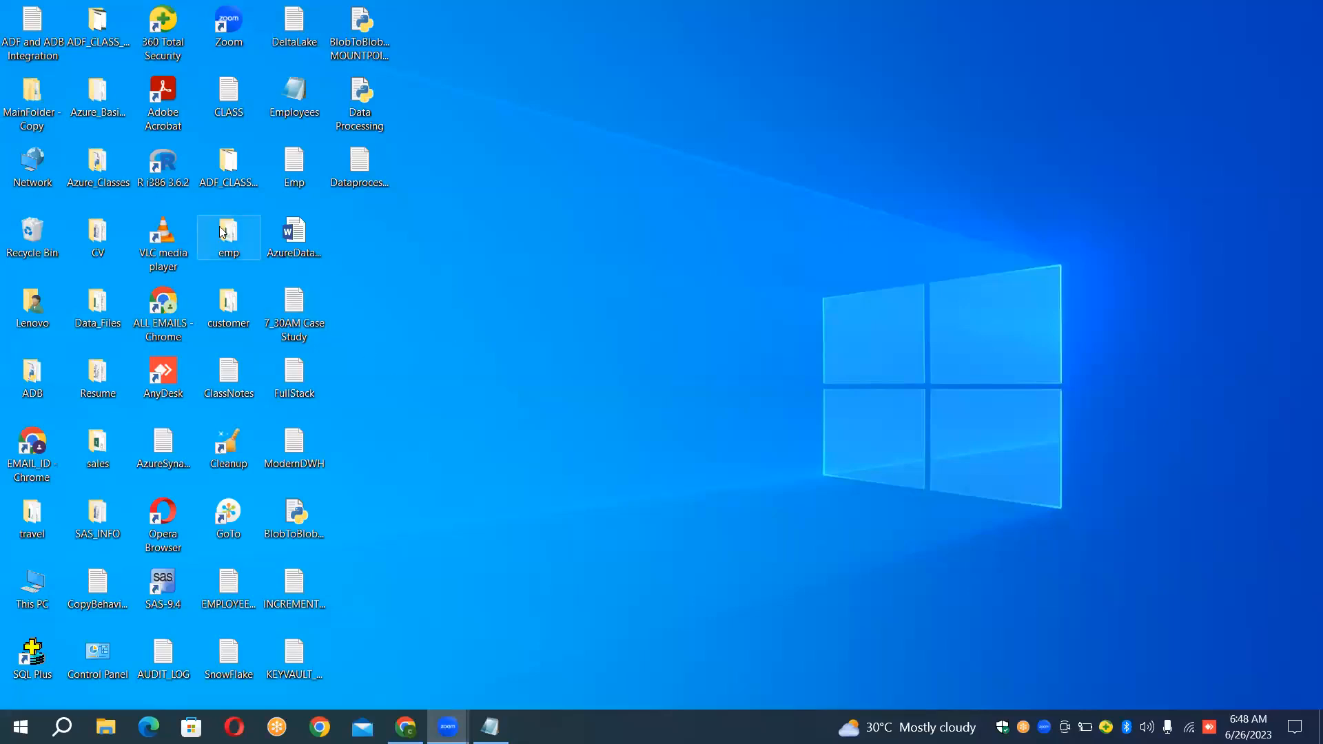
mouse_move(222, 232)
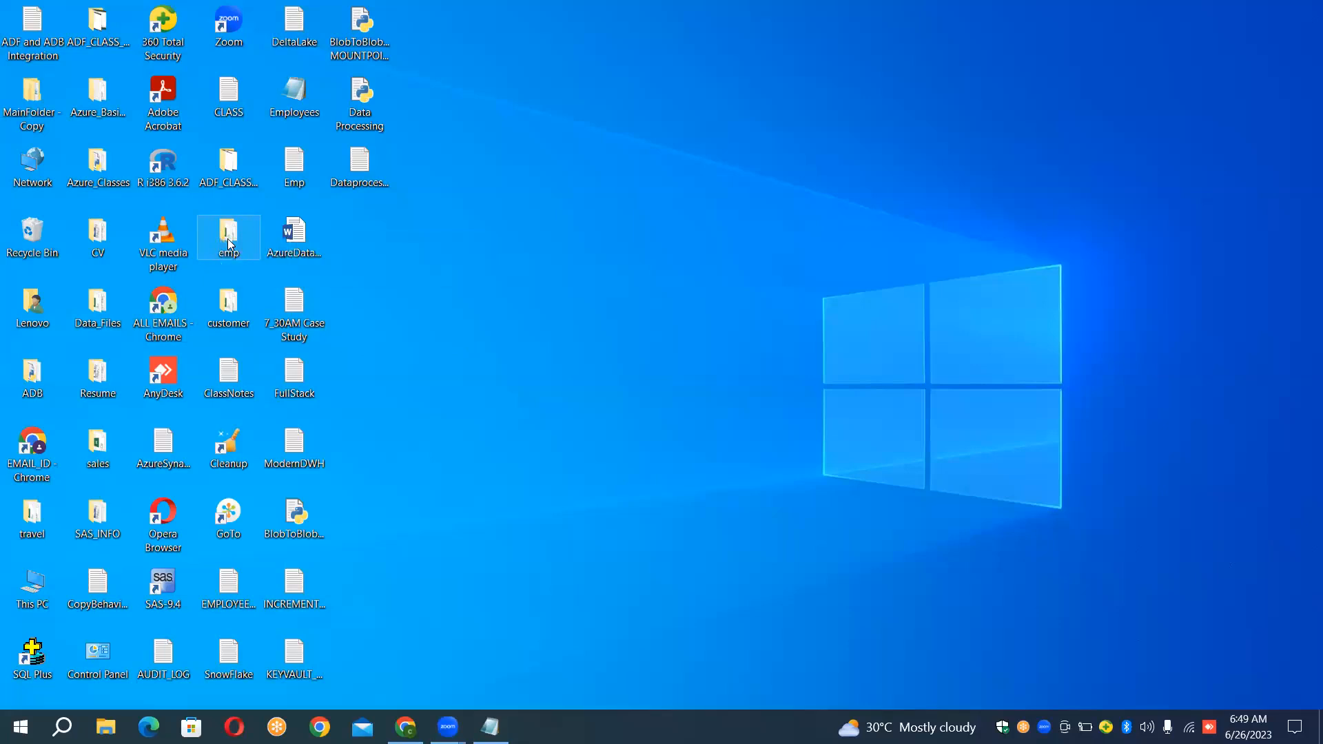
double_click(229, 244)
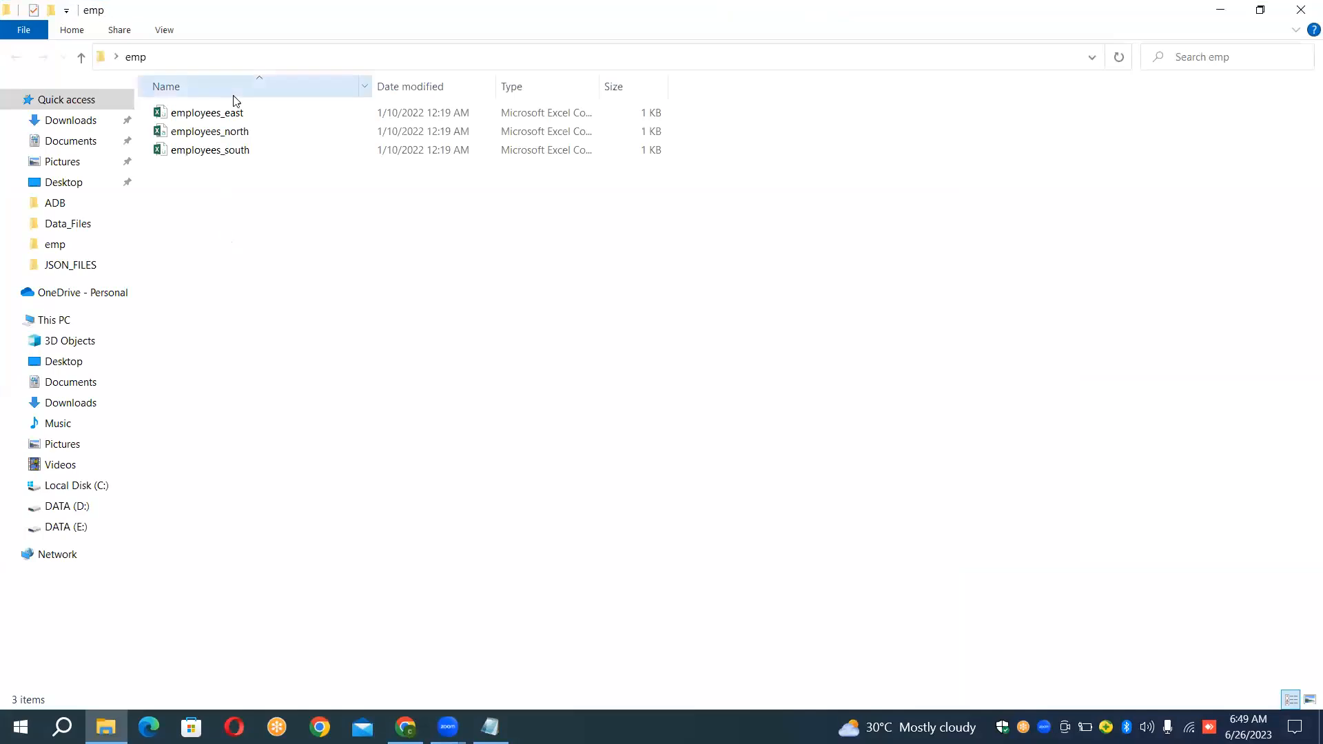
left_click(210, 131)
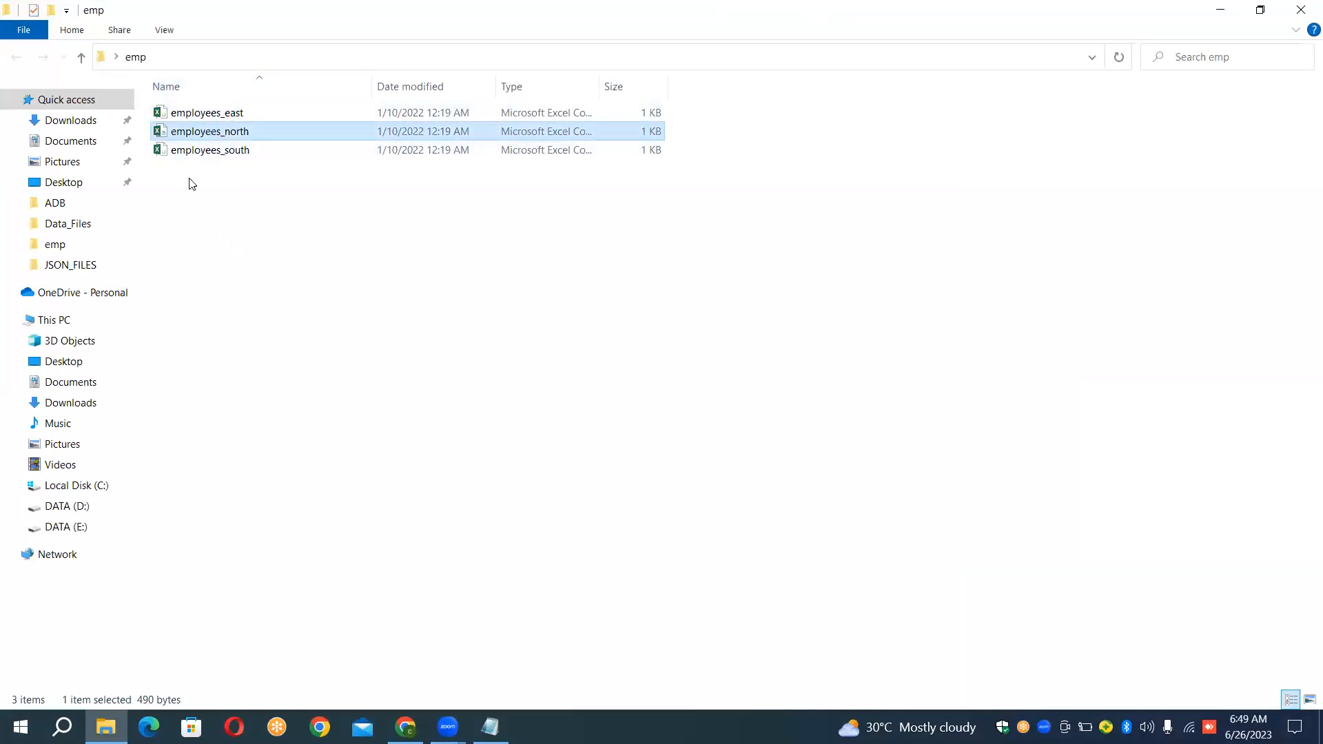
left_click(60, 101)
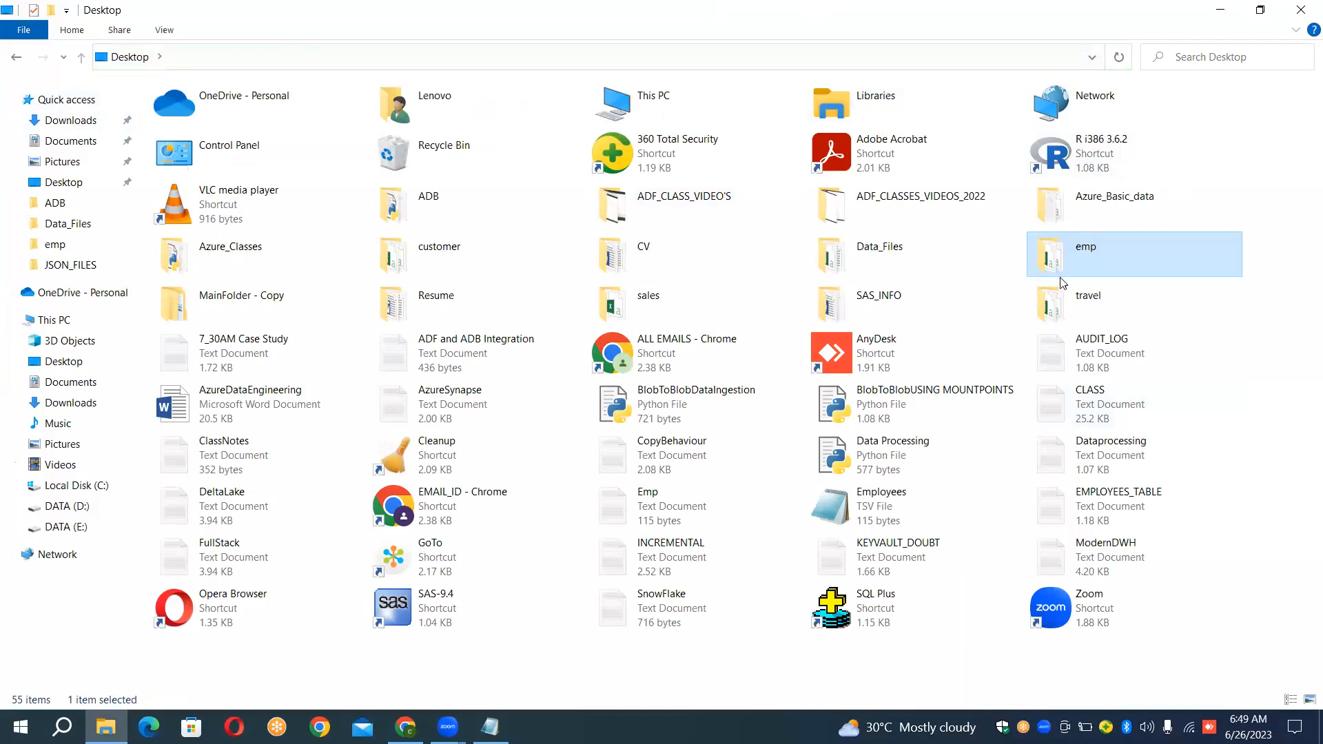
double_click(1065, 263)
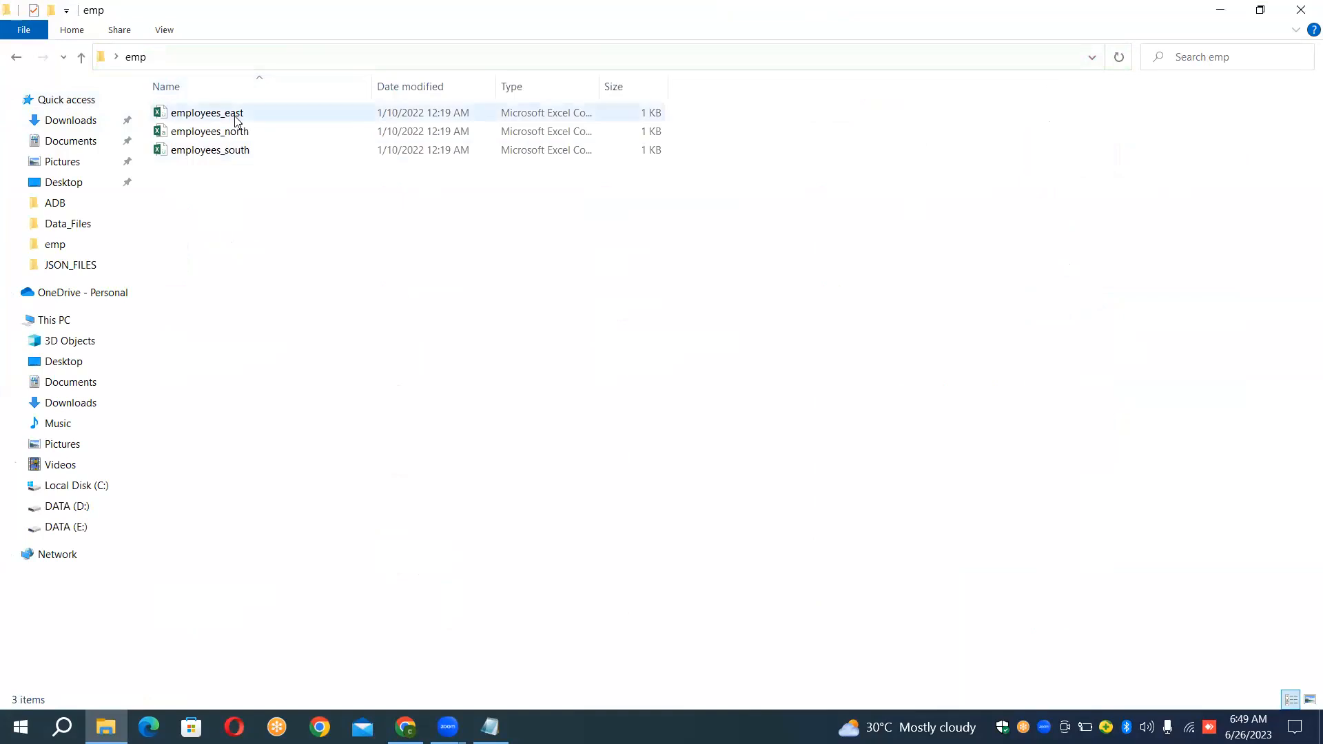
key("alt+Left")
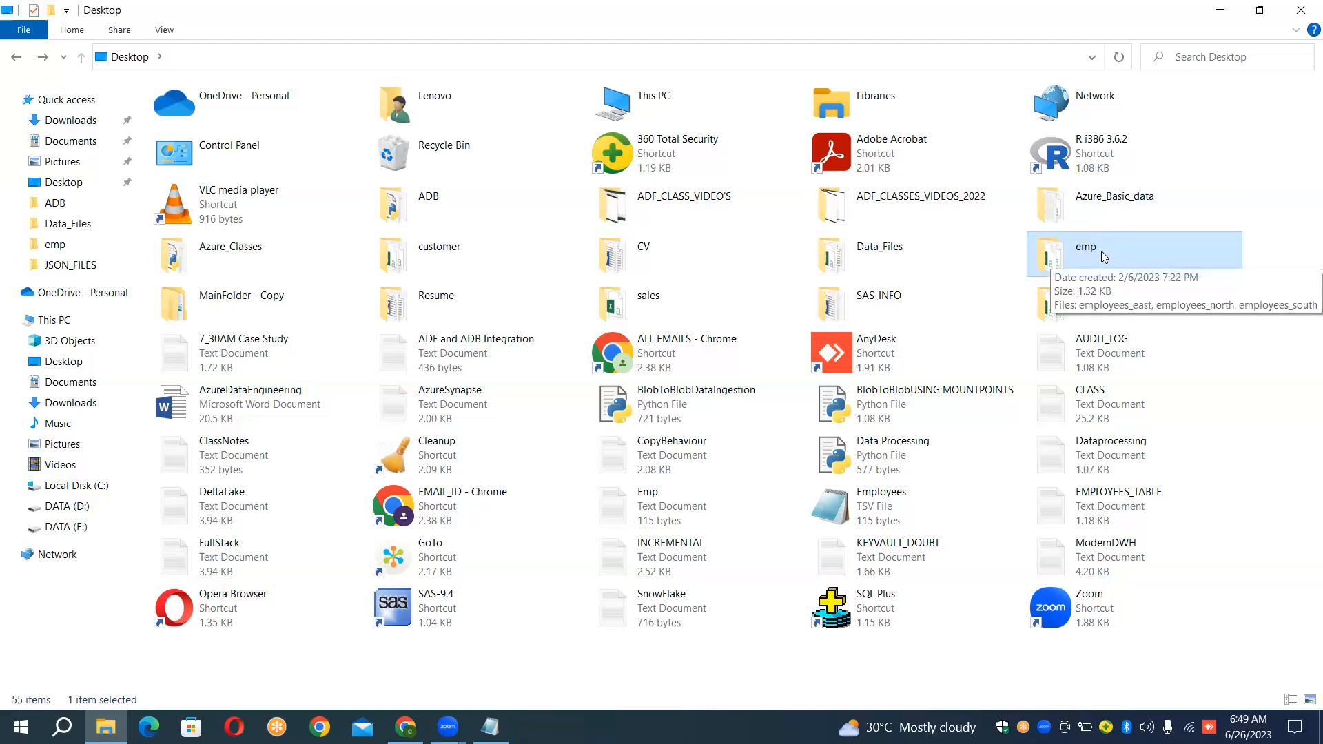
key("F2")
left_click(1304, 7)
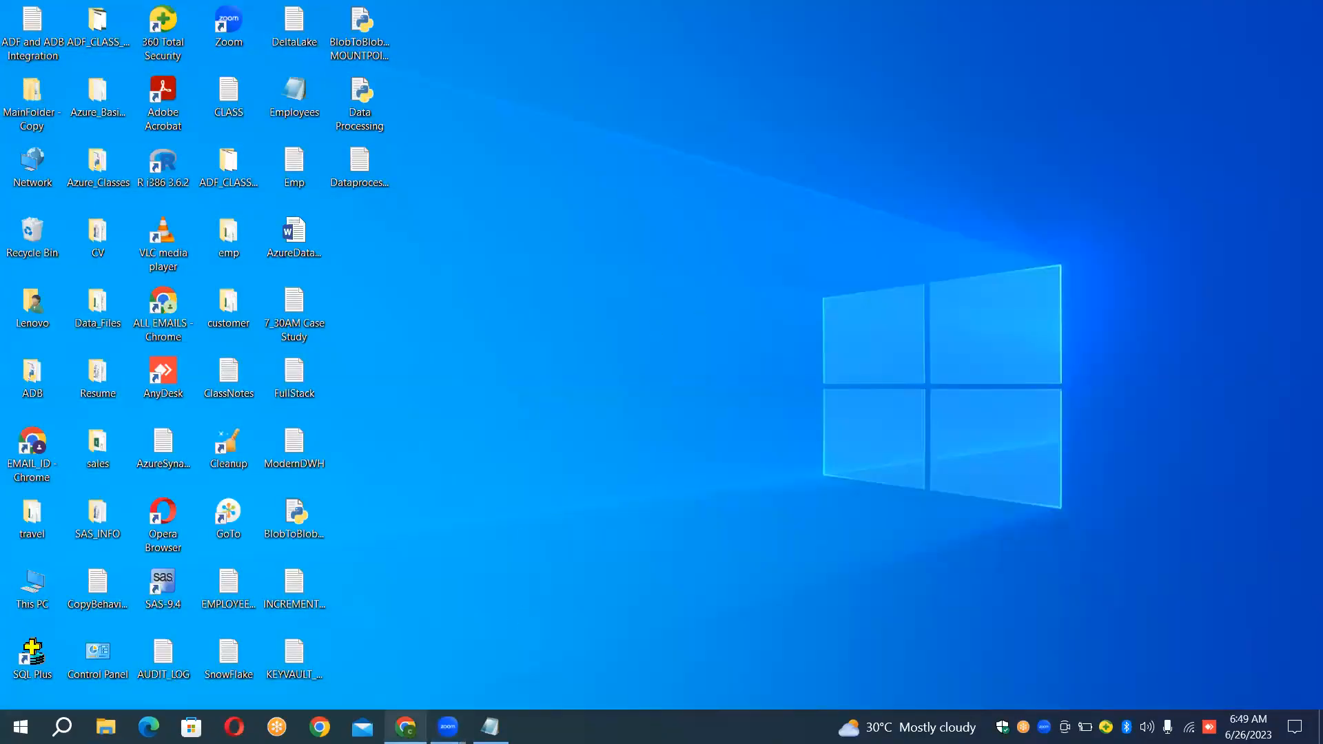
- Switch to Chrome, open two new tabs and load the Microsoft Azure portal home page in the first one
left_click(405, 727)
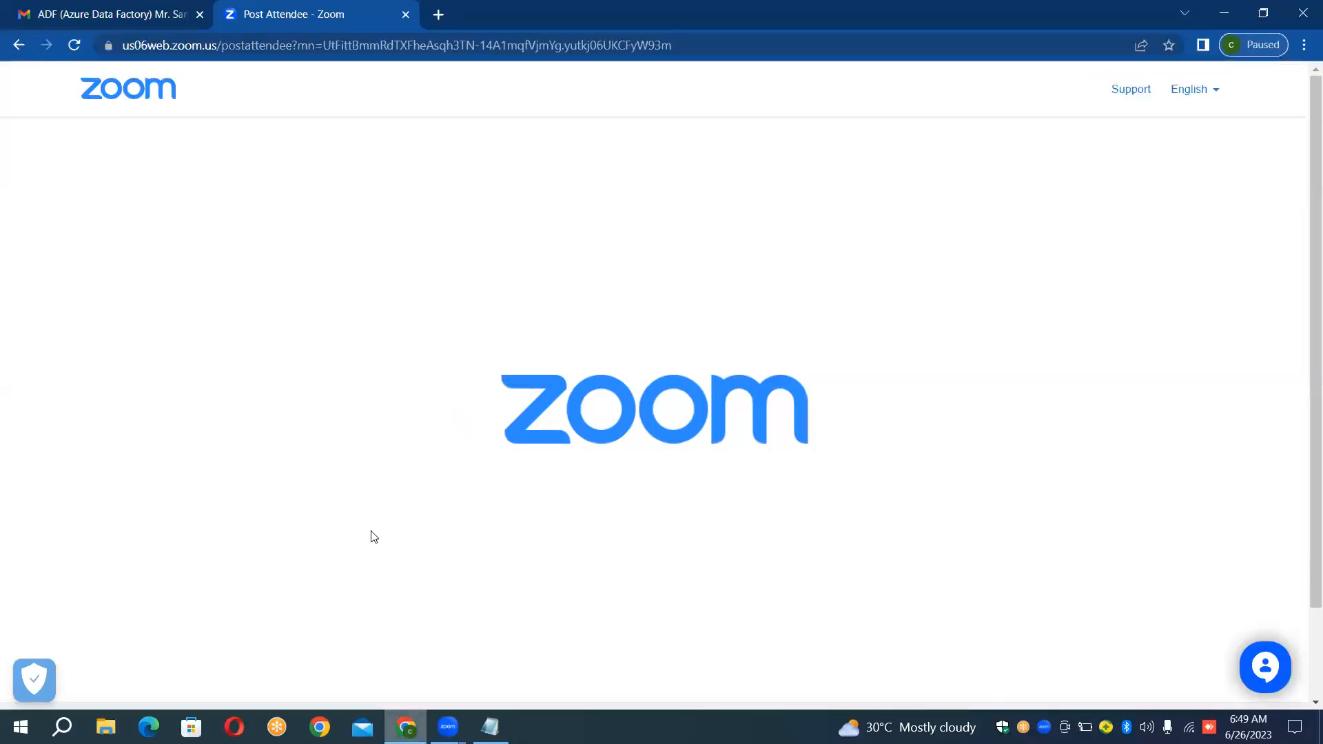
left_click(441, 14)
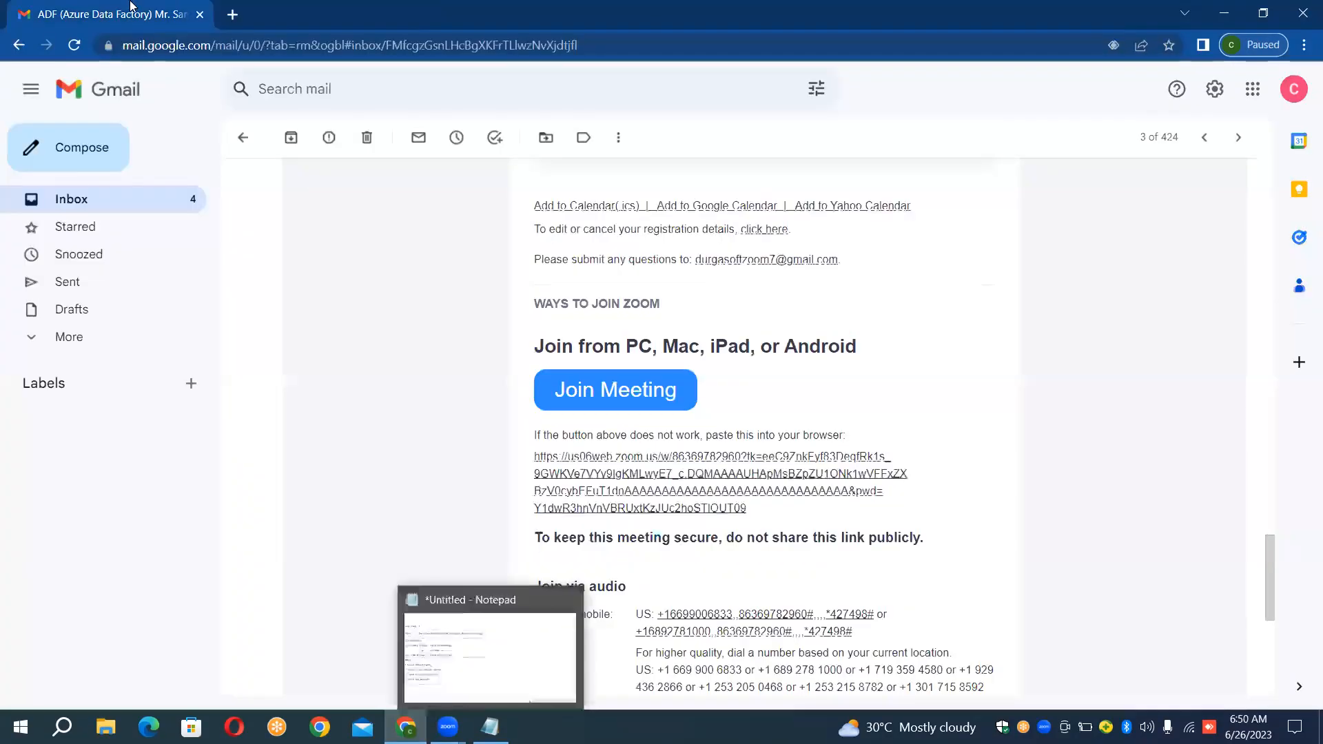
left_click(235, 14)
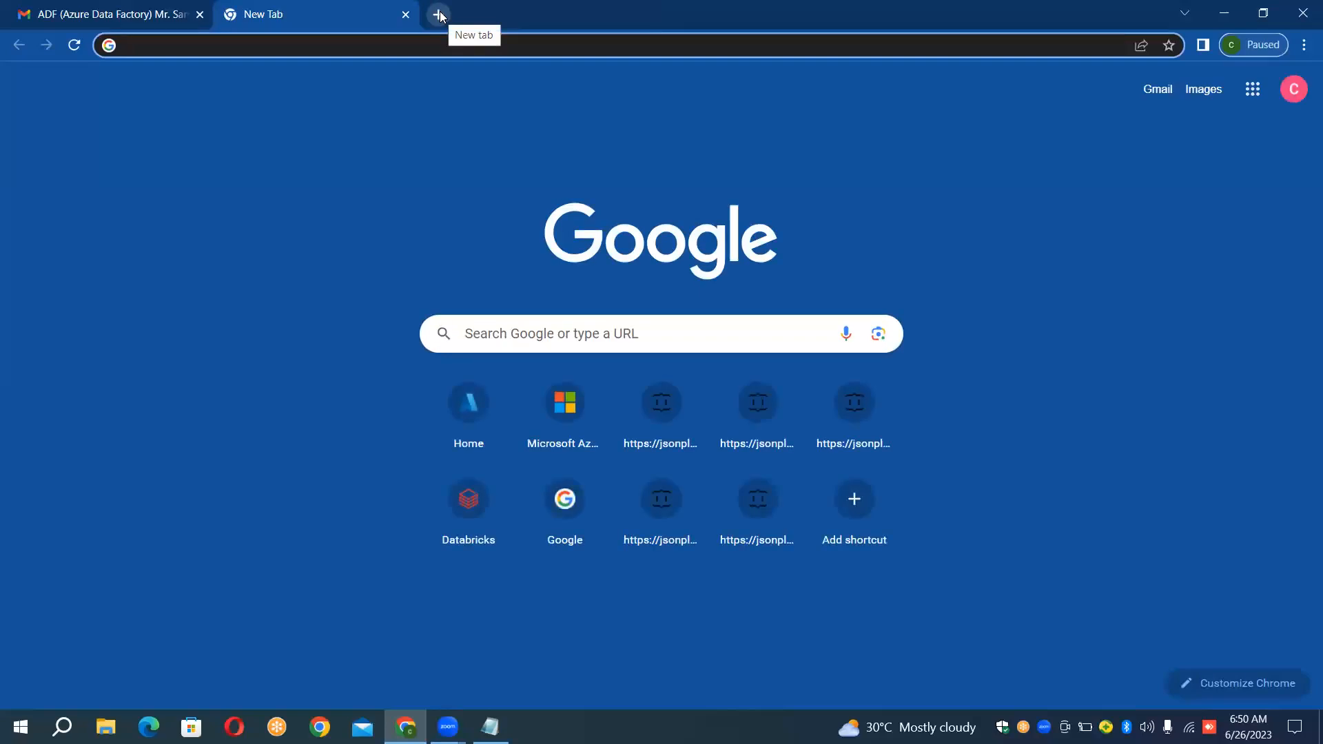
left_click(439, 14)
left_click(346, 15)
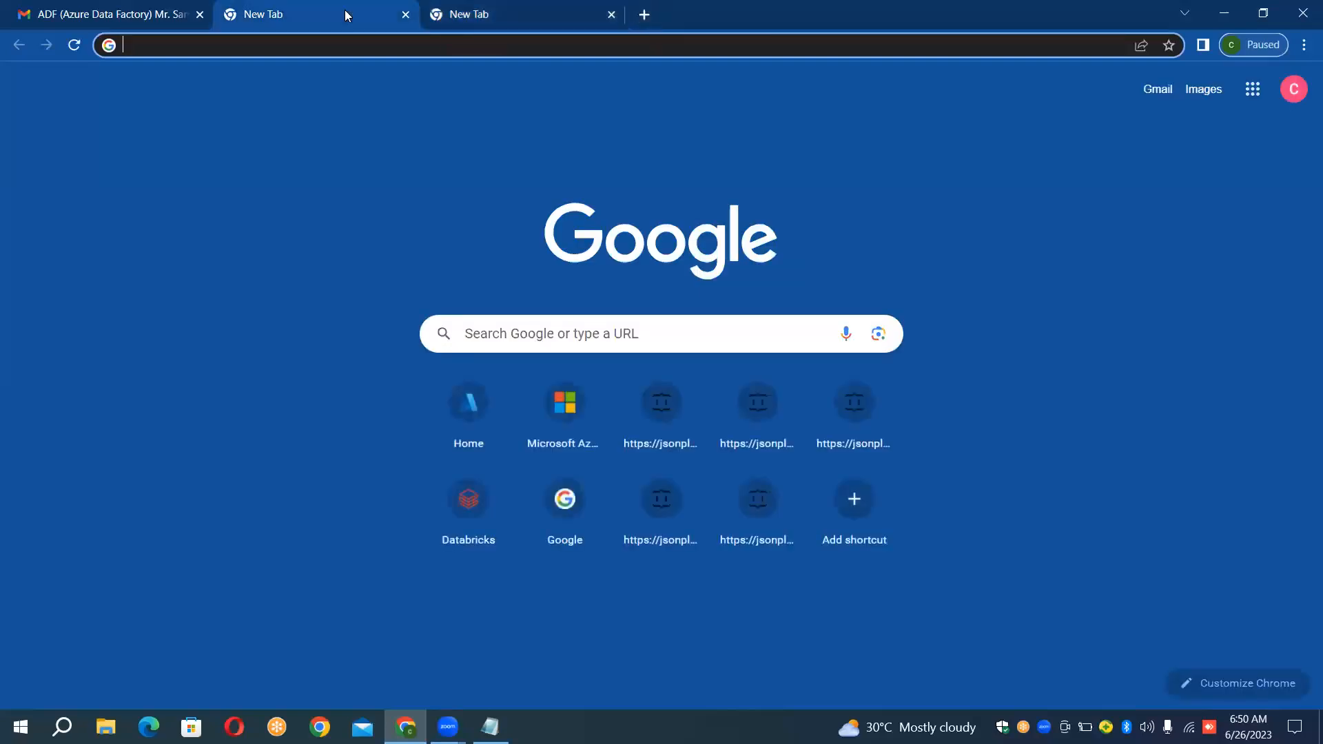
left_click(468, 406)
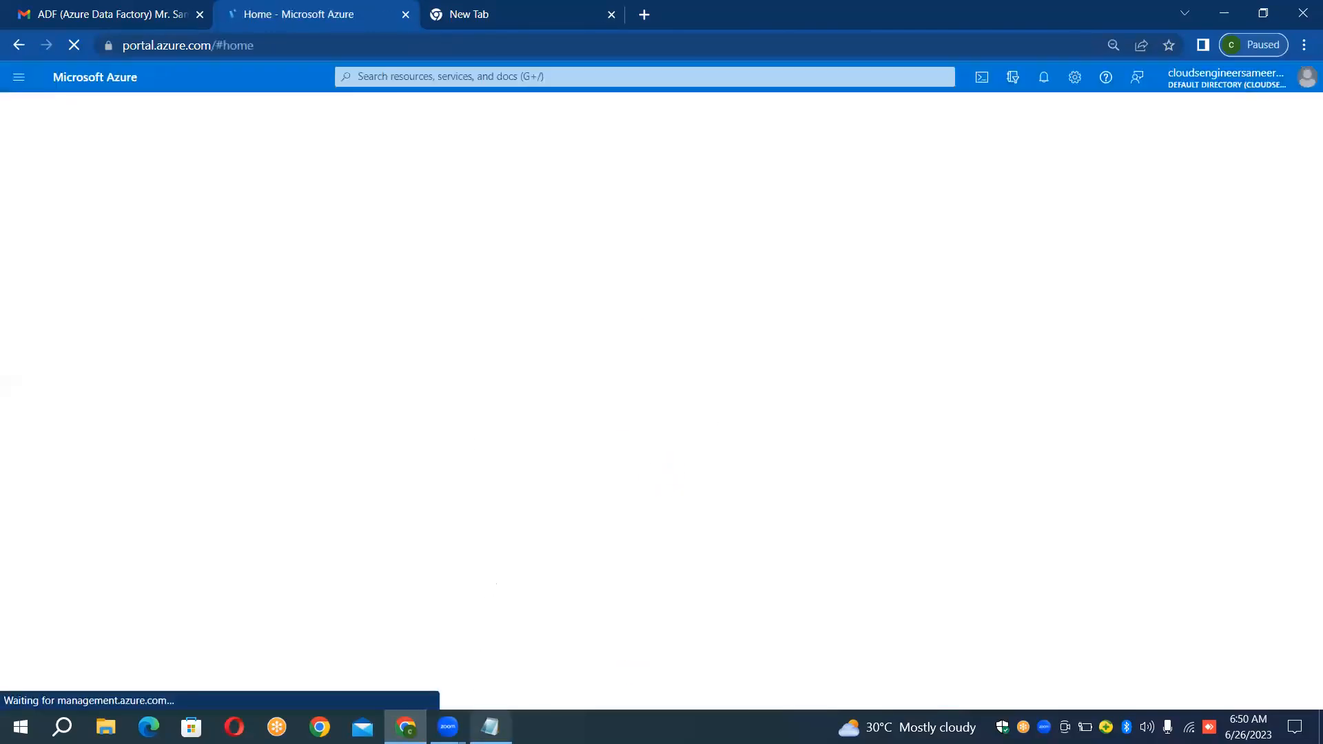
- Switch to Notepad and review the listed steps from creating the resource group to the ADF session
left_click(490, 727)
left_click(254, 426)
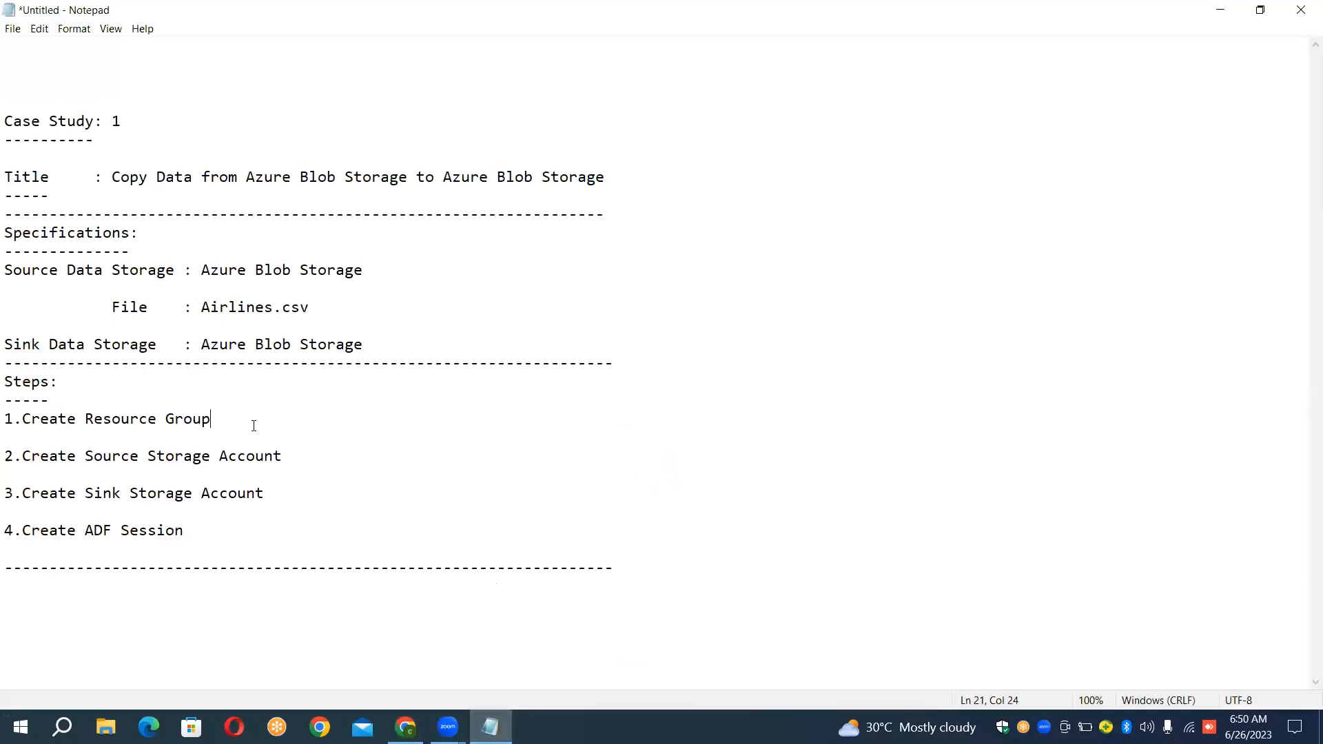
key("shift+Up")
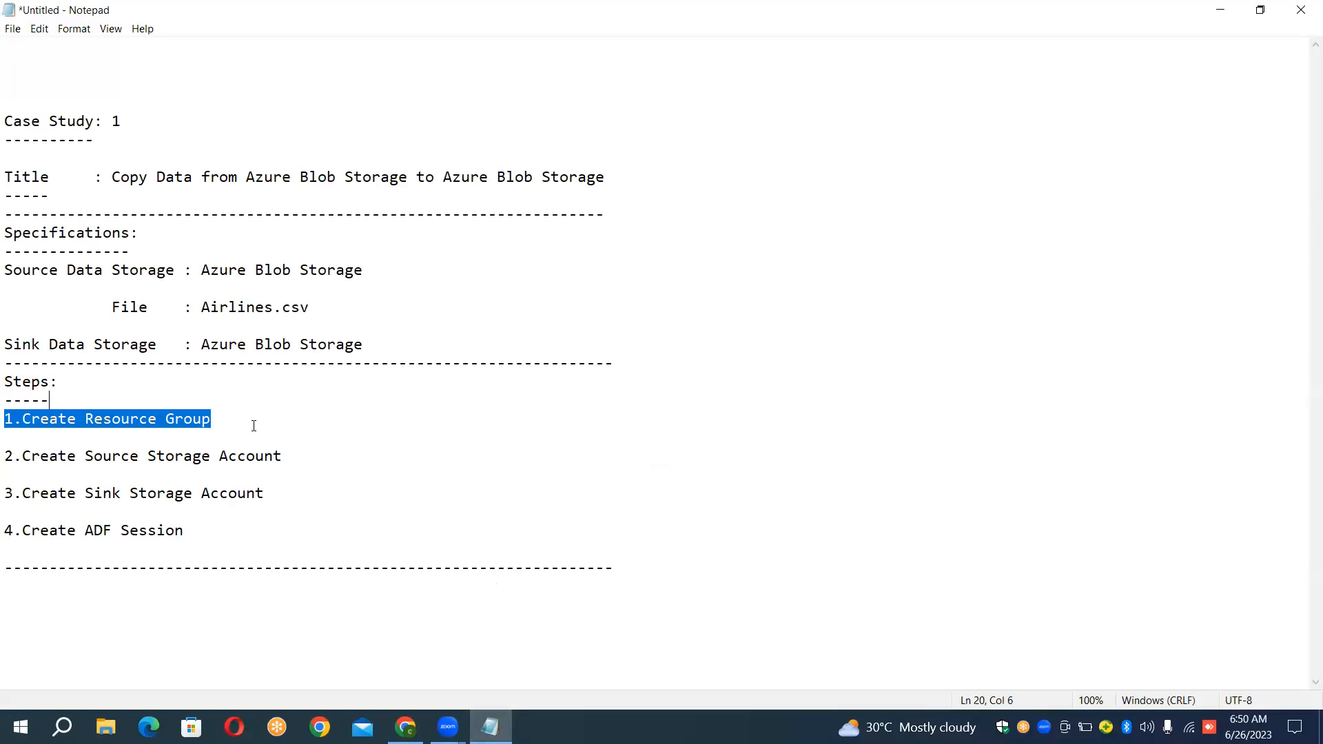
left_click(278, 455)
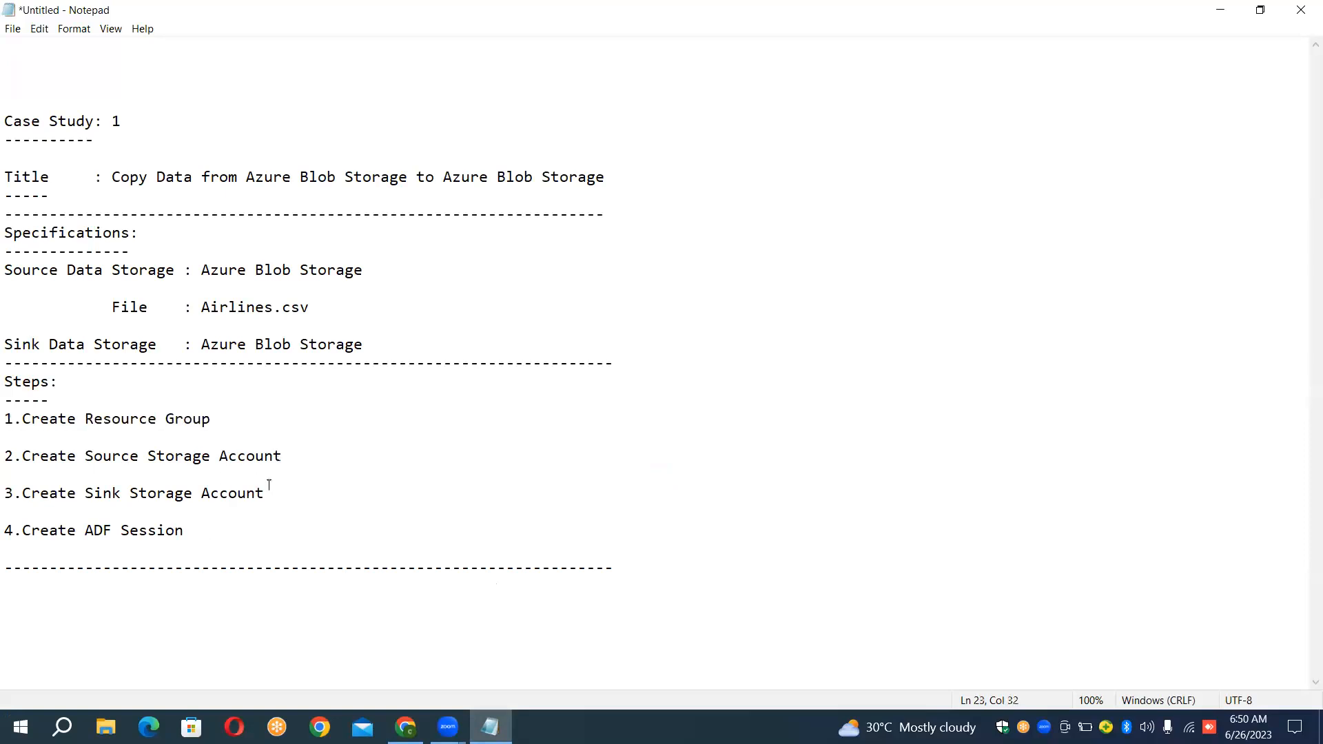
key("ctrl+shift+End")
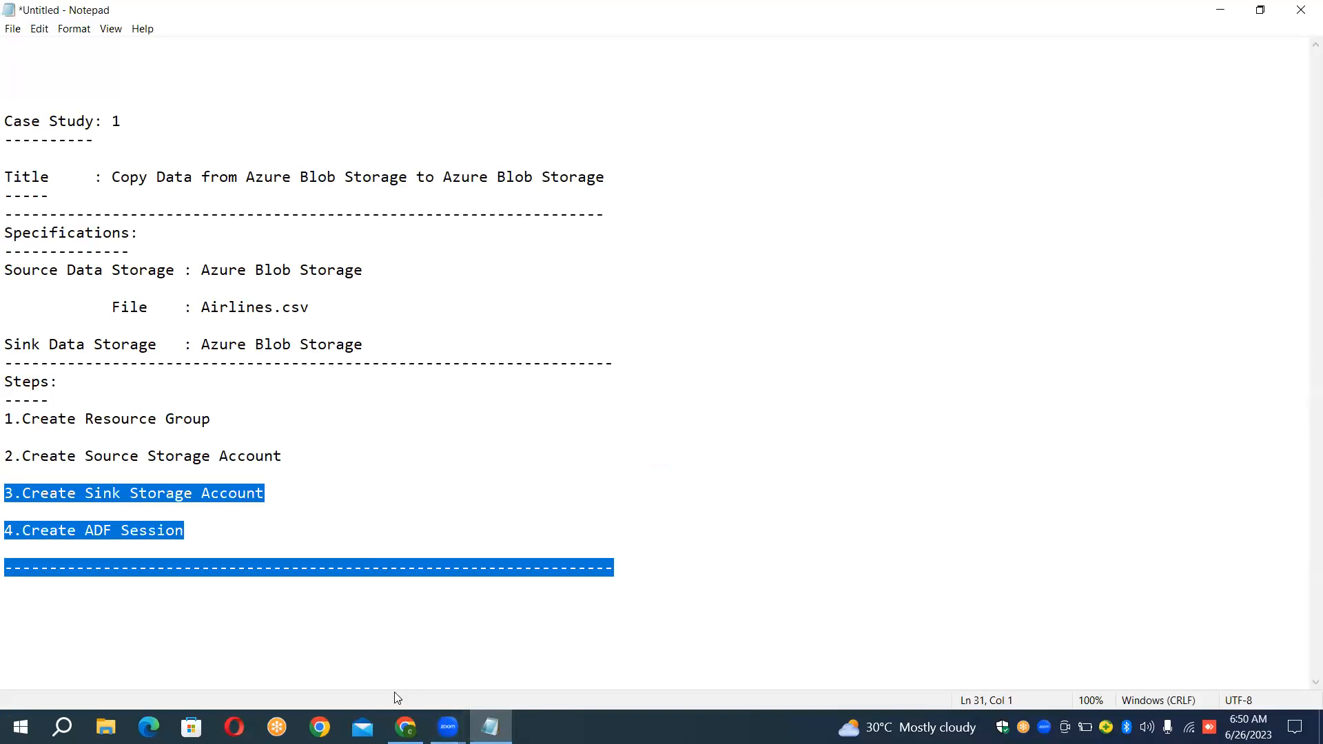
- Switch to Chrome, search the Azure portal for "resource" and open the Resource groups service
left_click(405, 726)
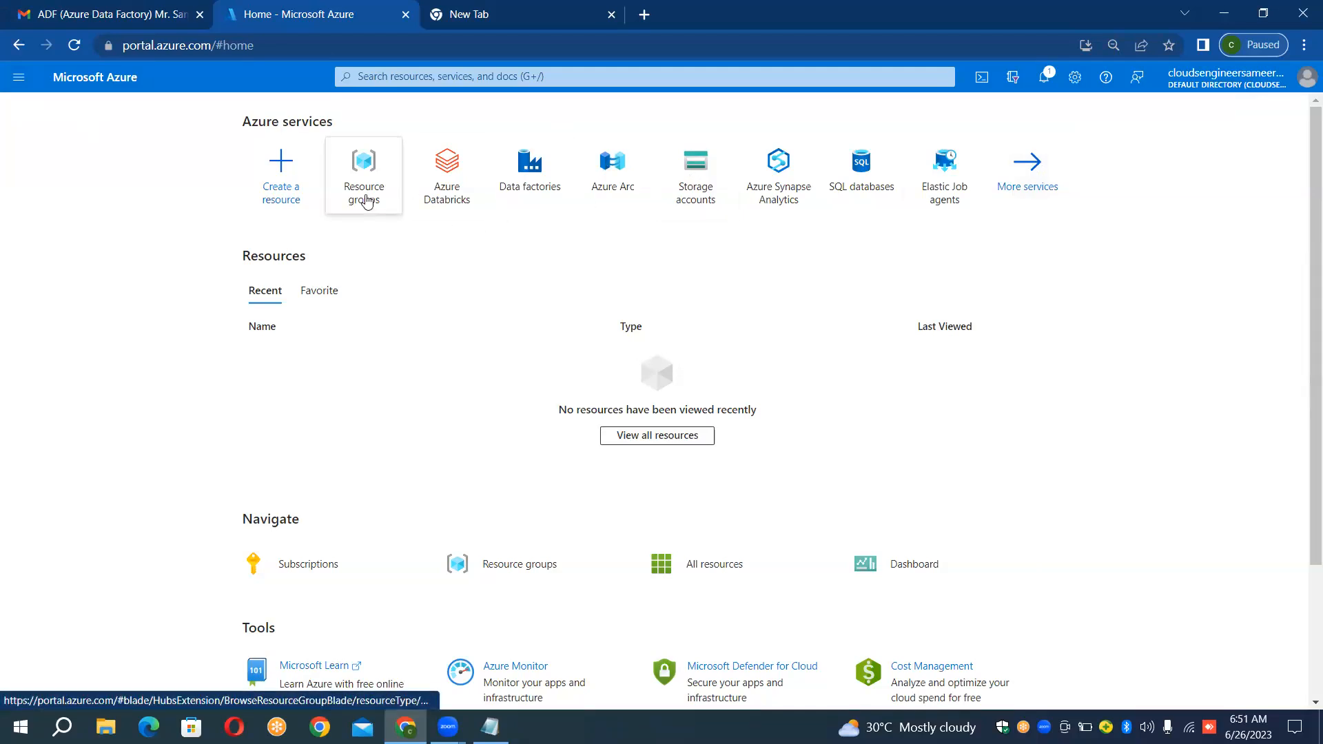
mouse_move(366, 200)
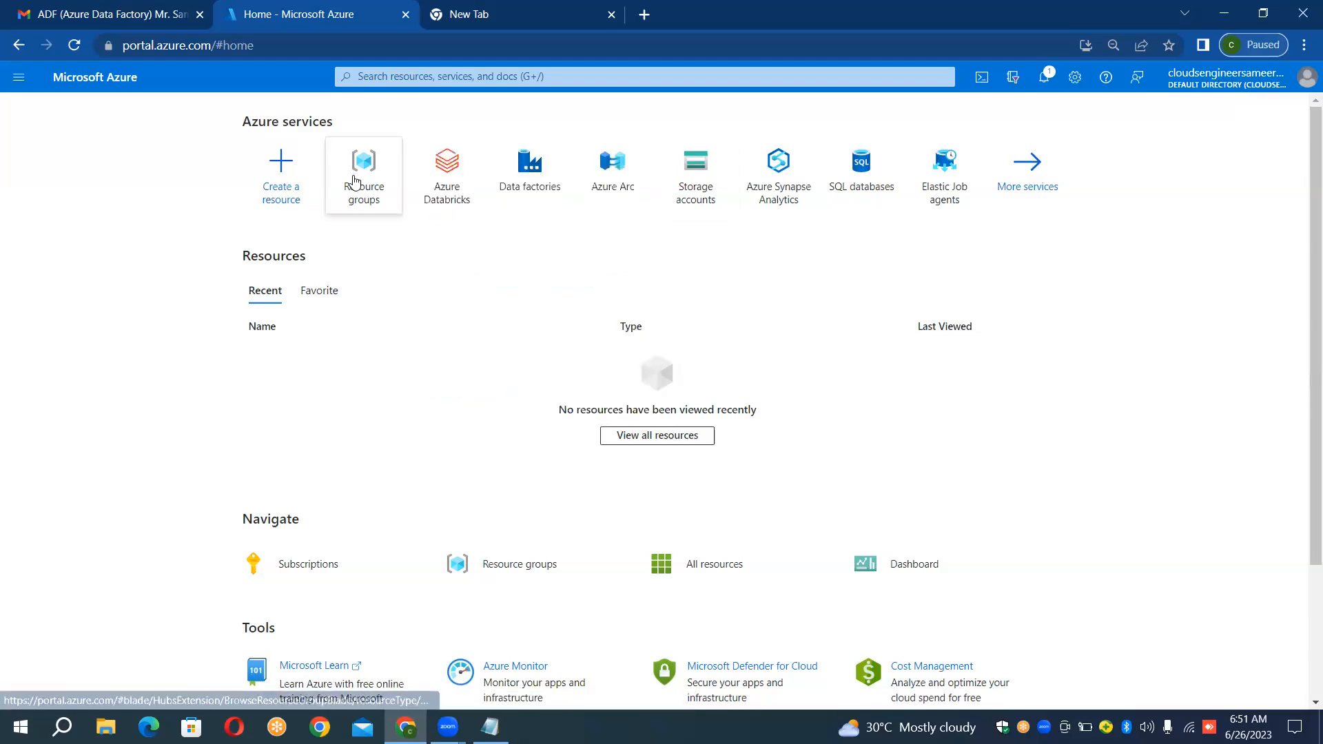
mouse_move(354, 179)
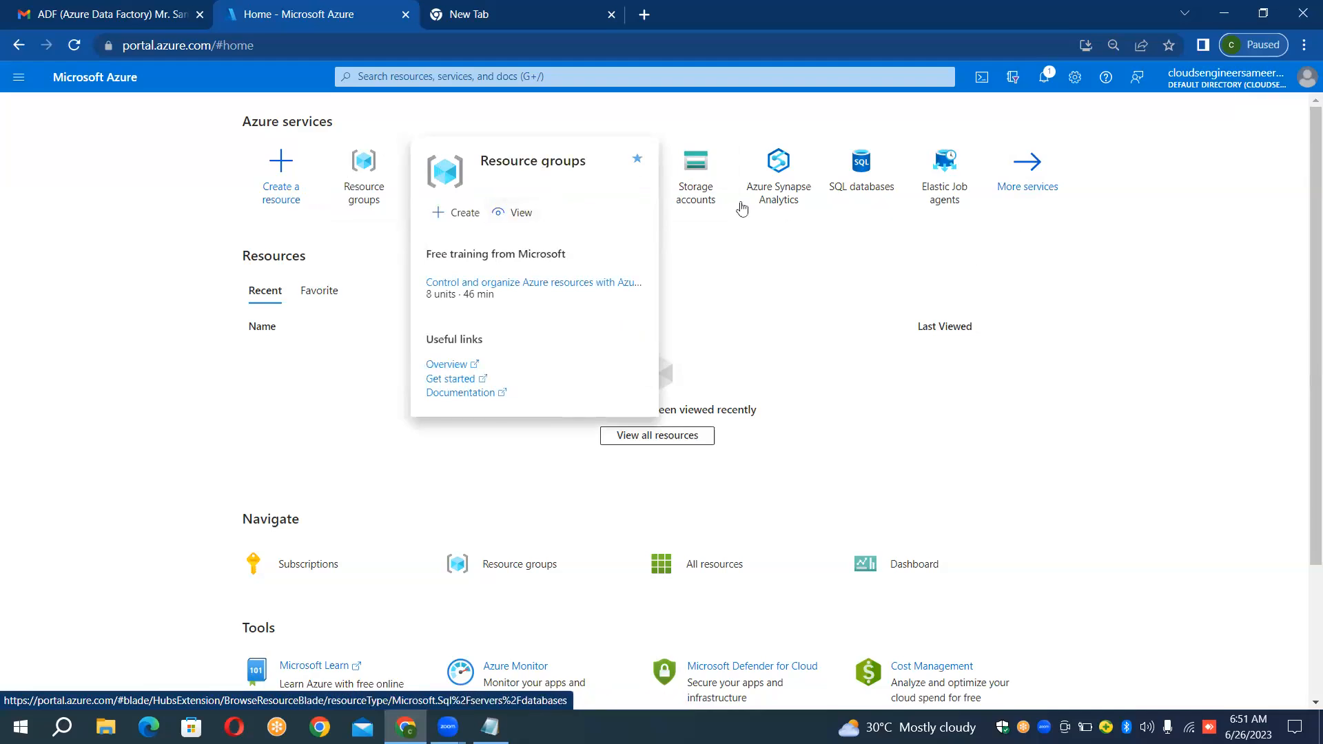
left_click(626, 88)
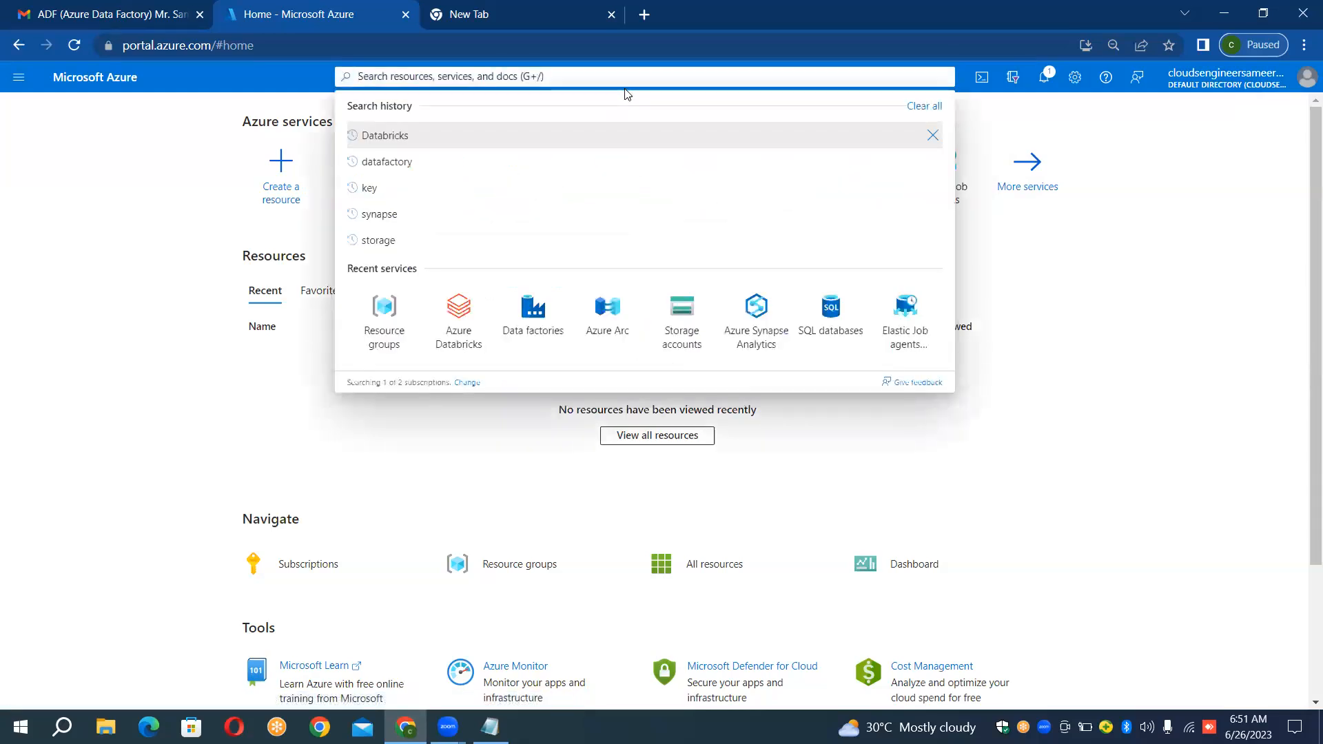
type("res")
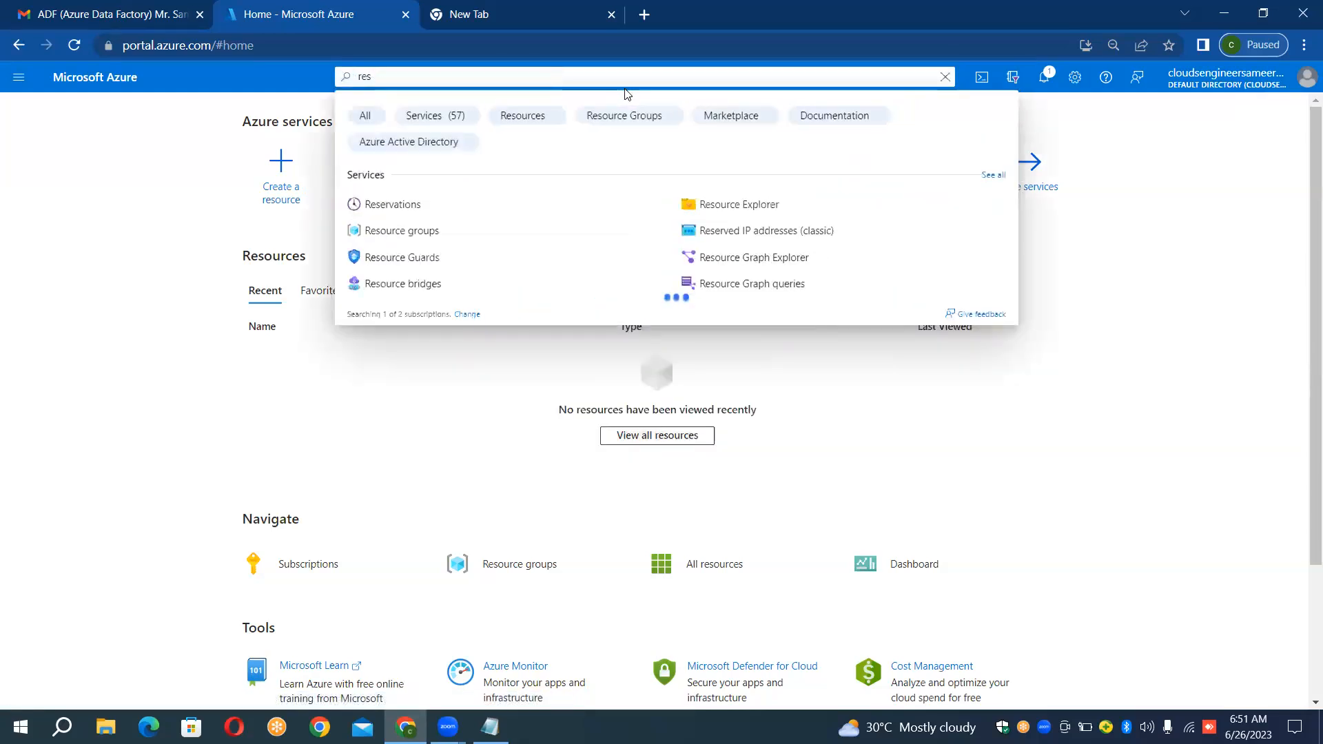
type("ource")
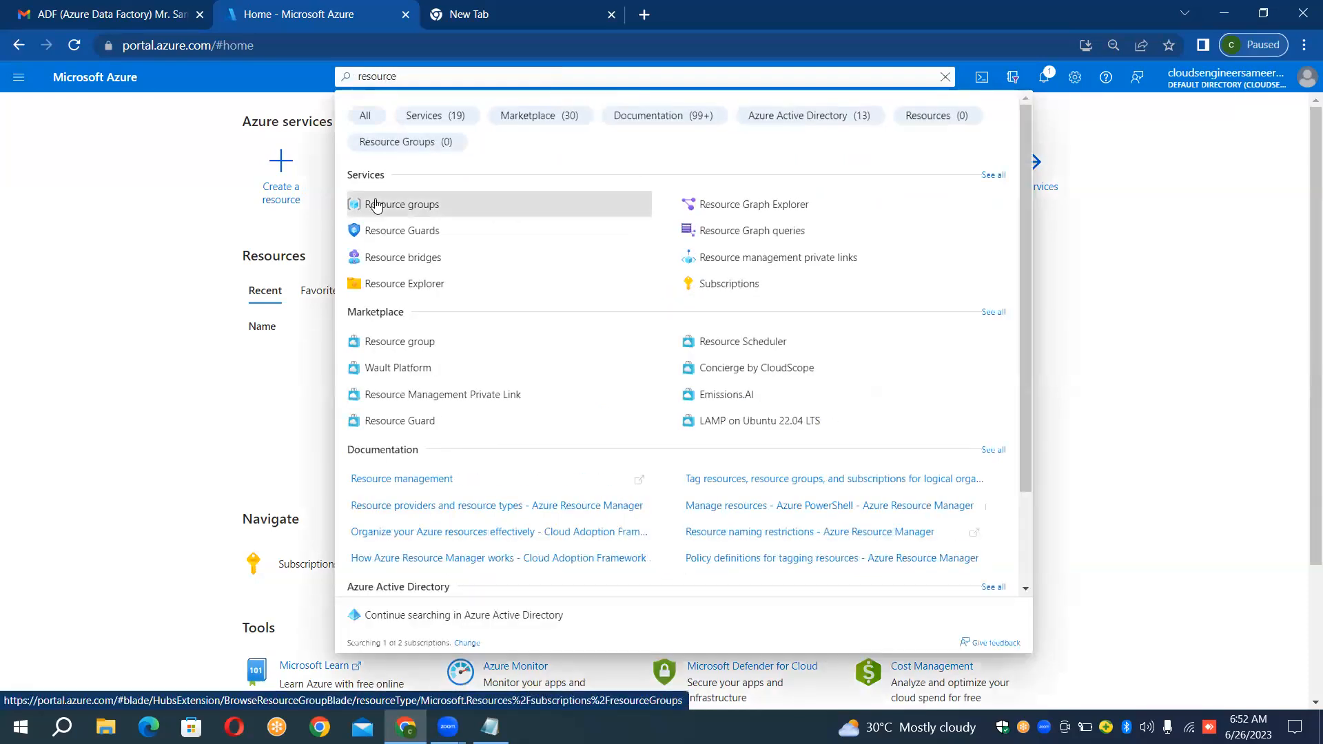
left_click(376, 206)
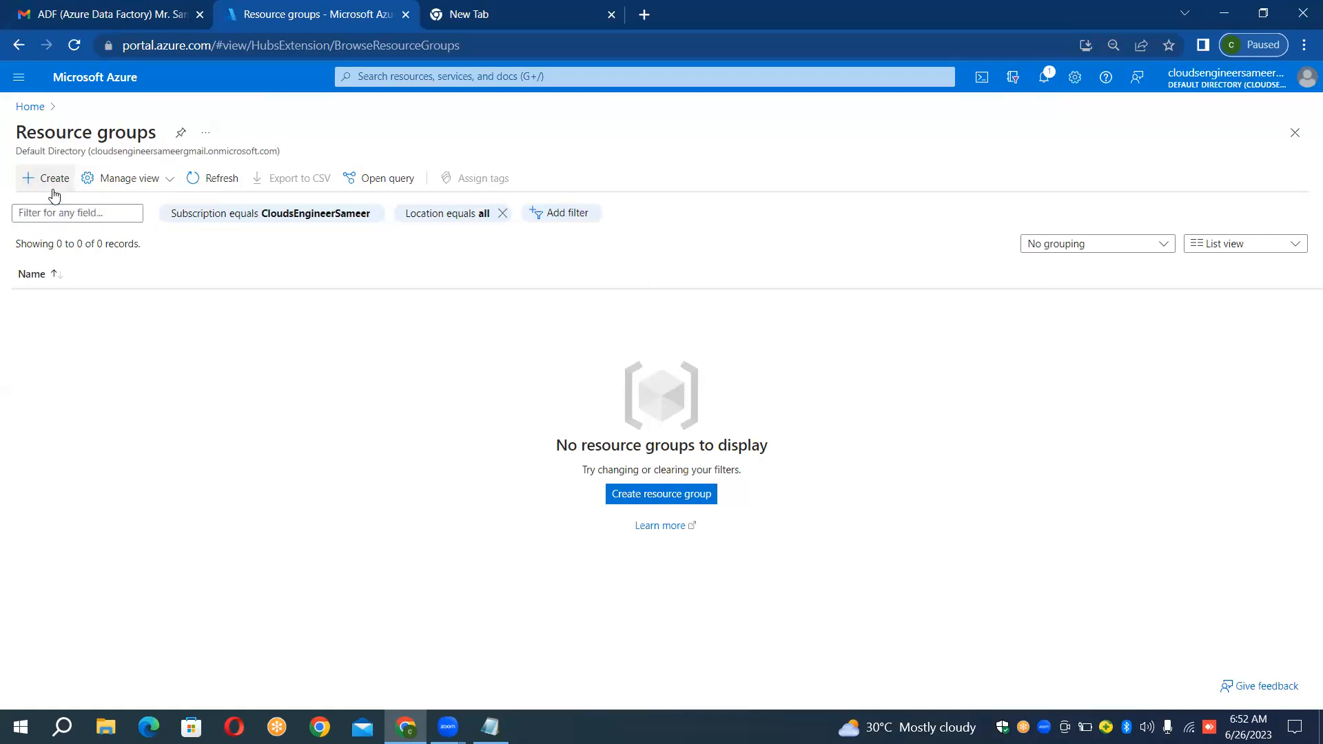
- Start a new resource group and name it Azure6_30AMGroup
left_click(53, 192)
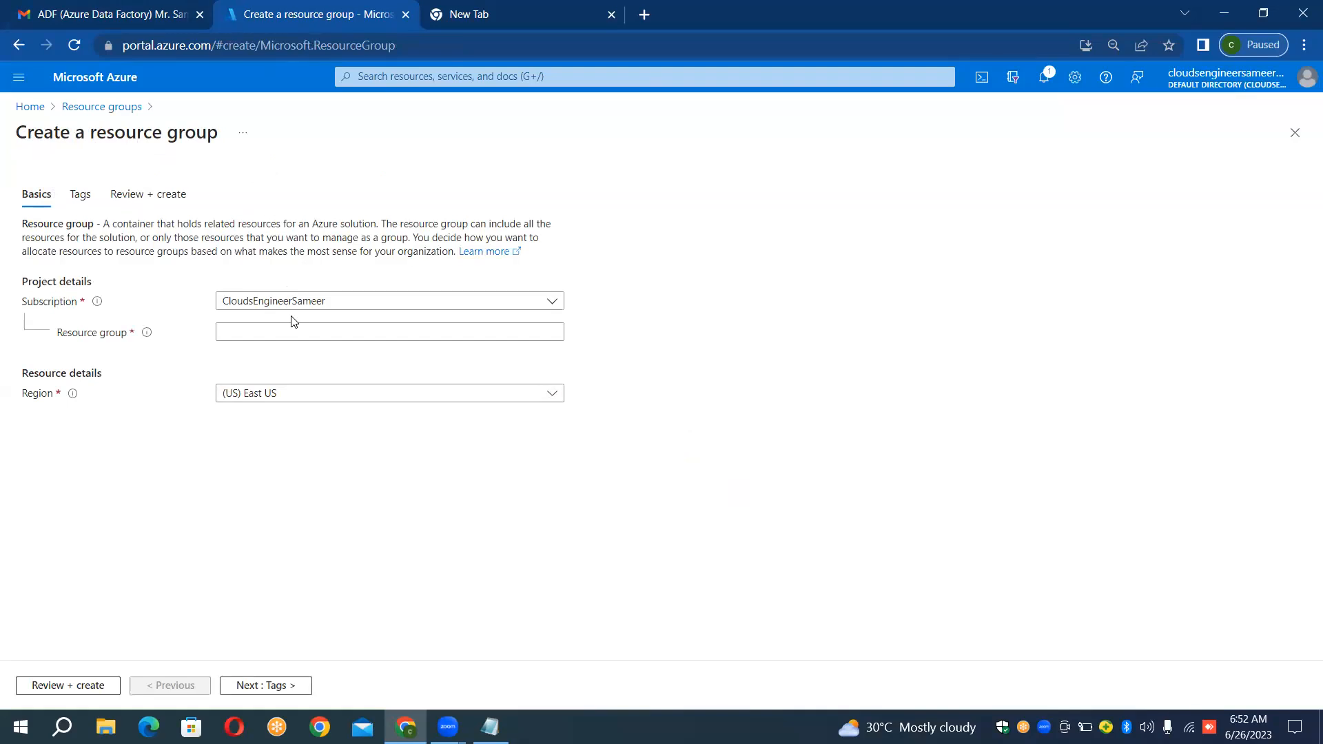
left_click(292, 337)
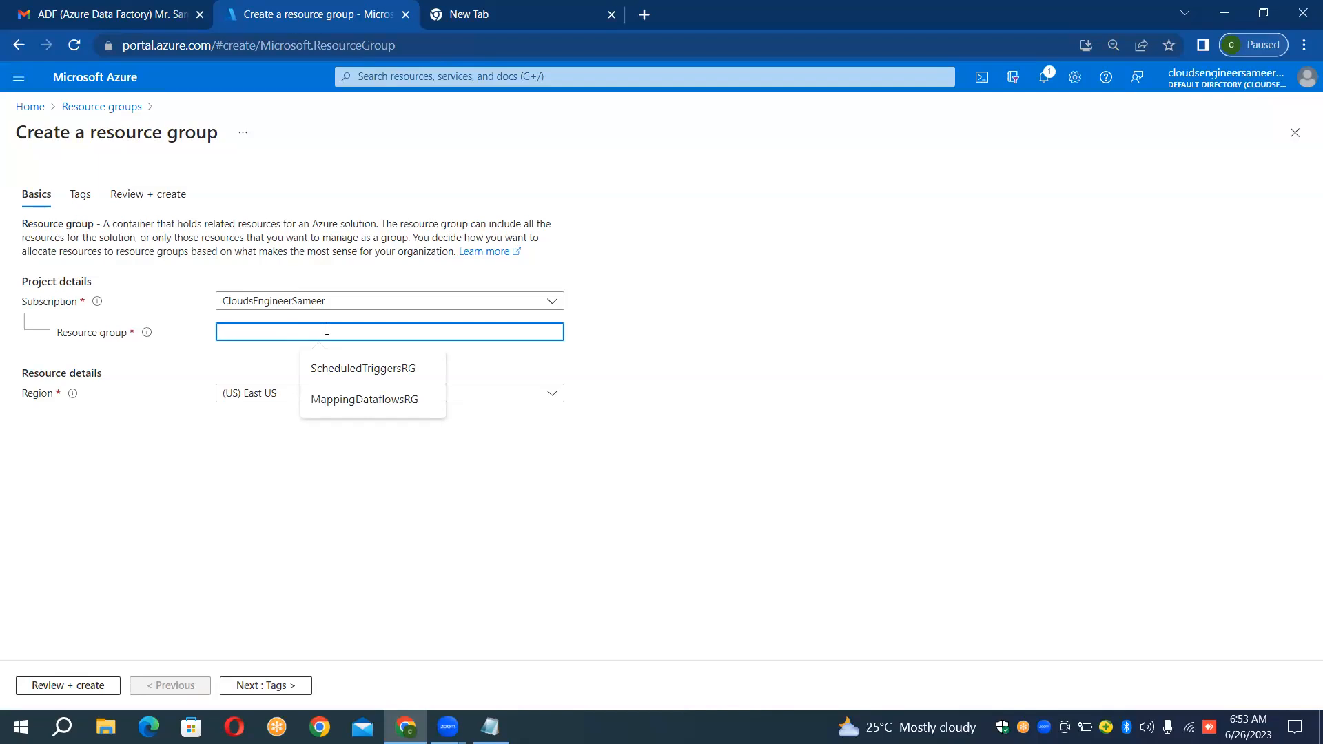
type("Azure")
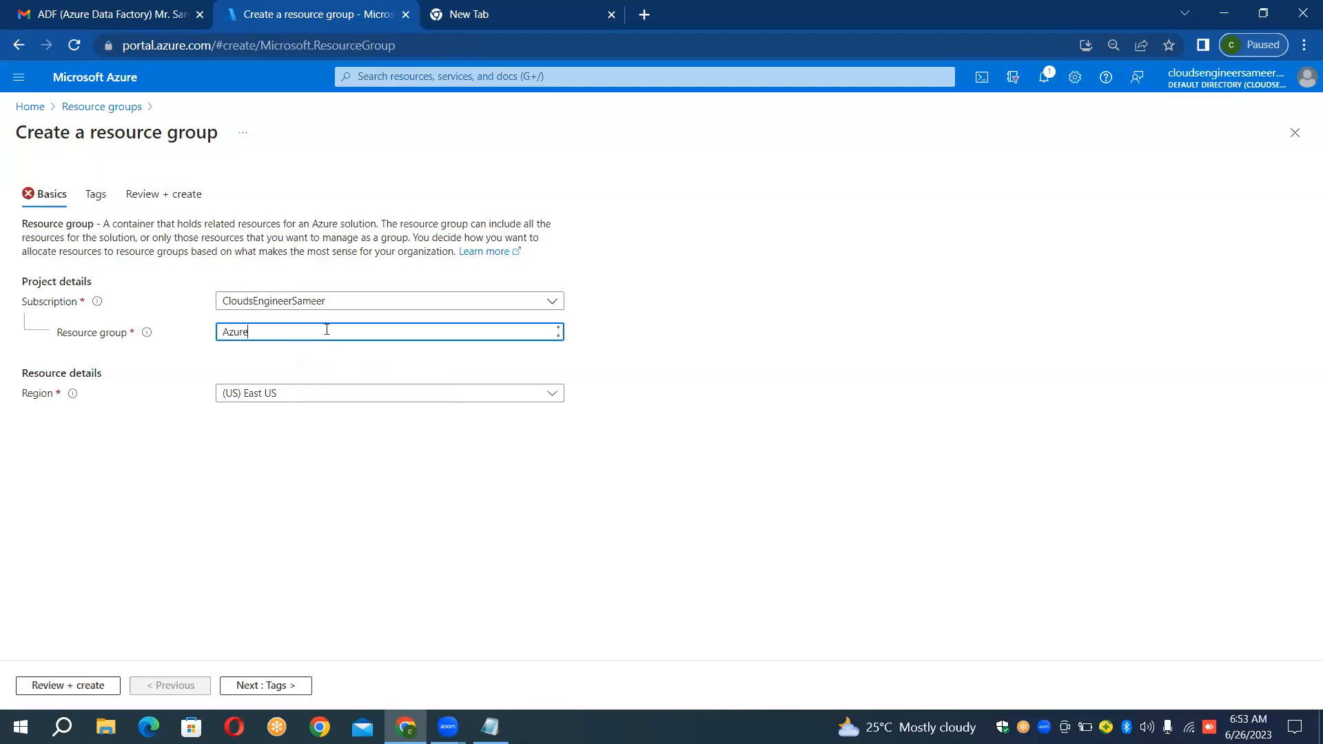
type("7")
key("BackSpace")
type("6")
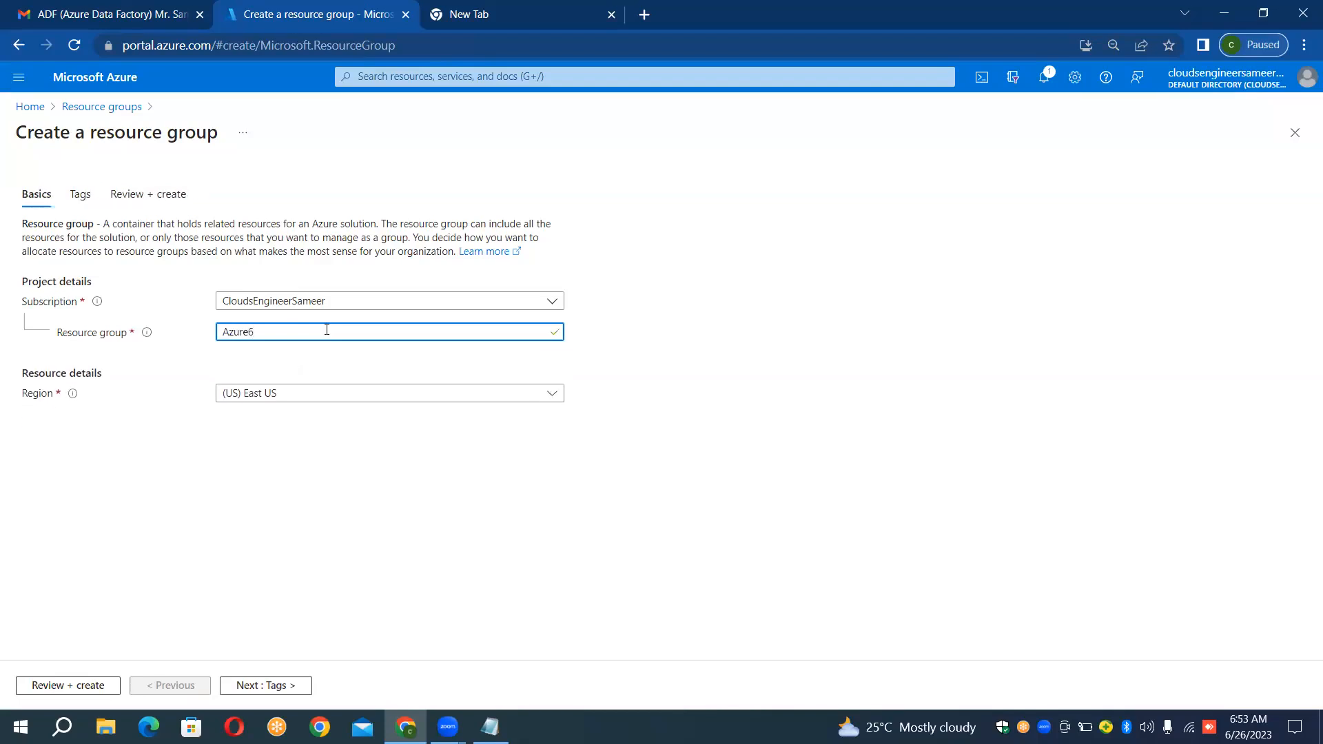
type("30AMGroup")
type(":")
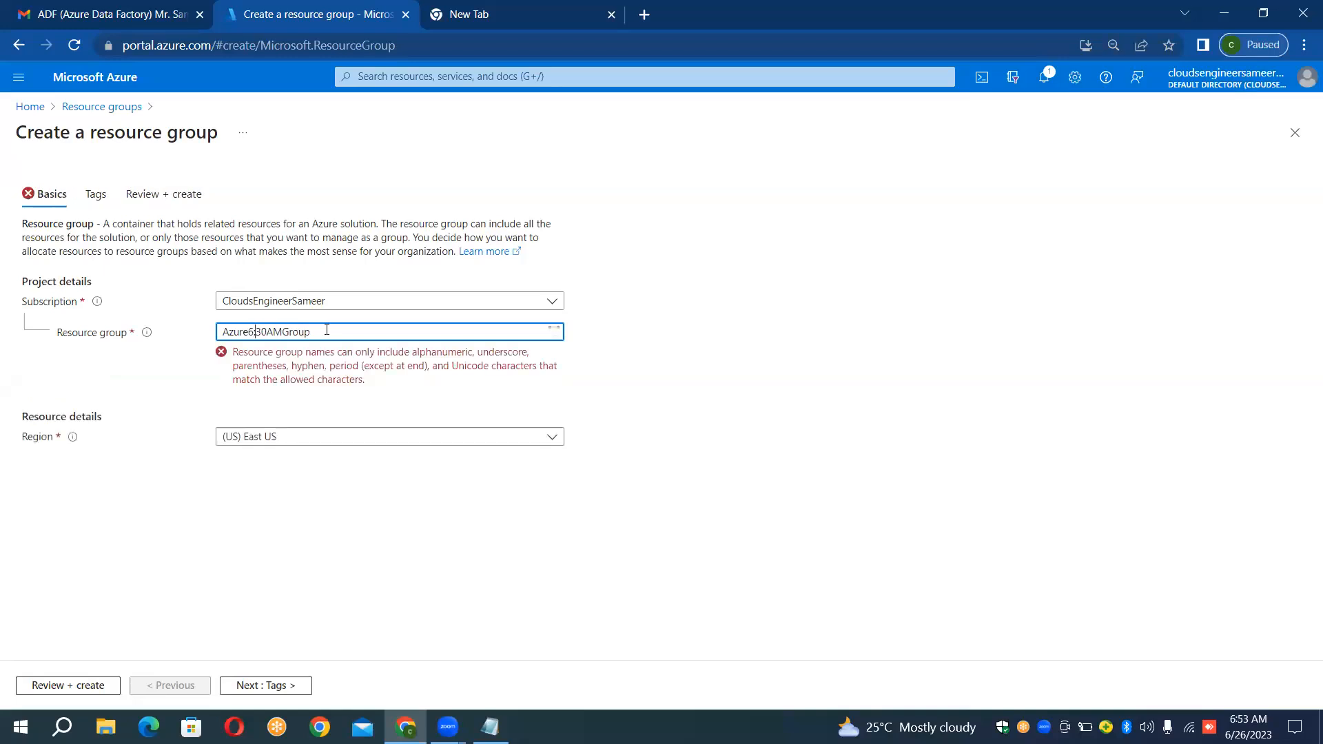
key("BackSpace")
type("_")
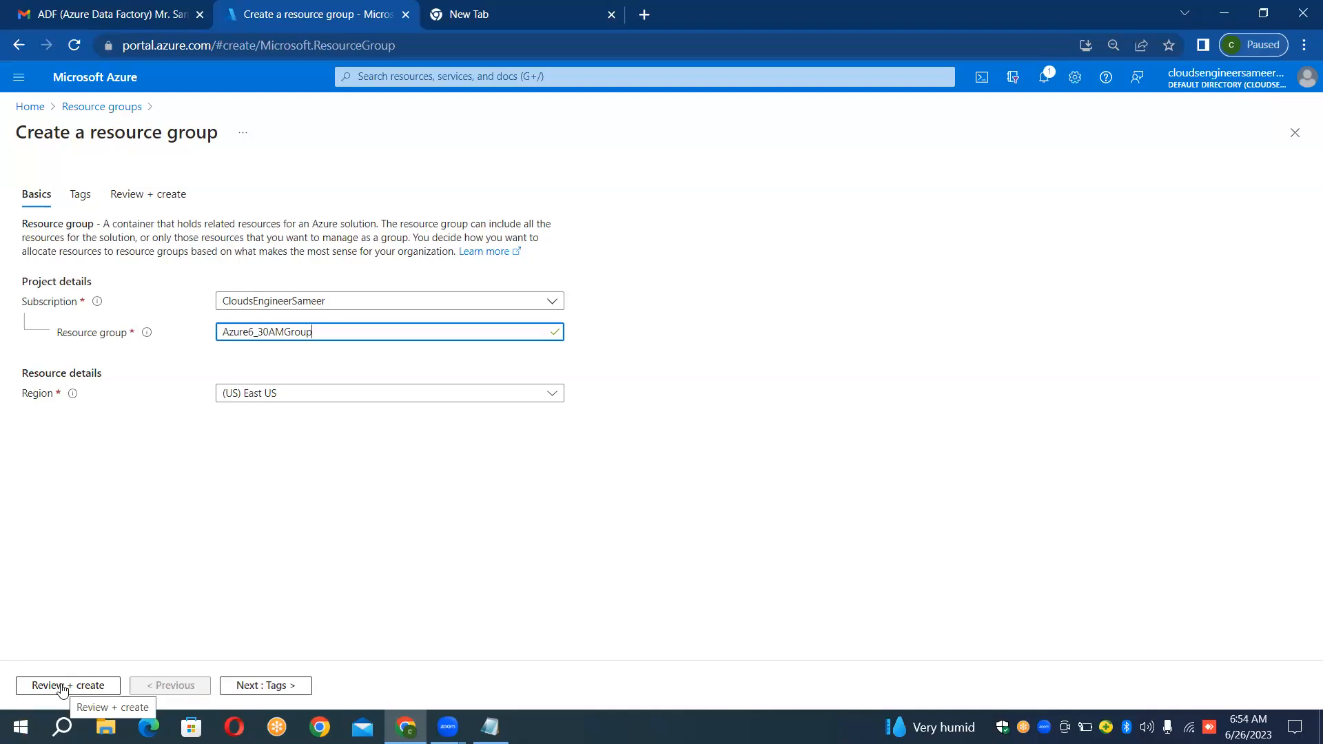
- Review and create the resource group, then open its overview page
left_click(49, 686)
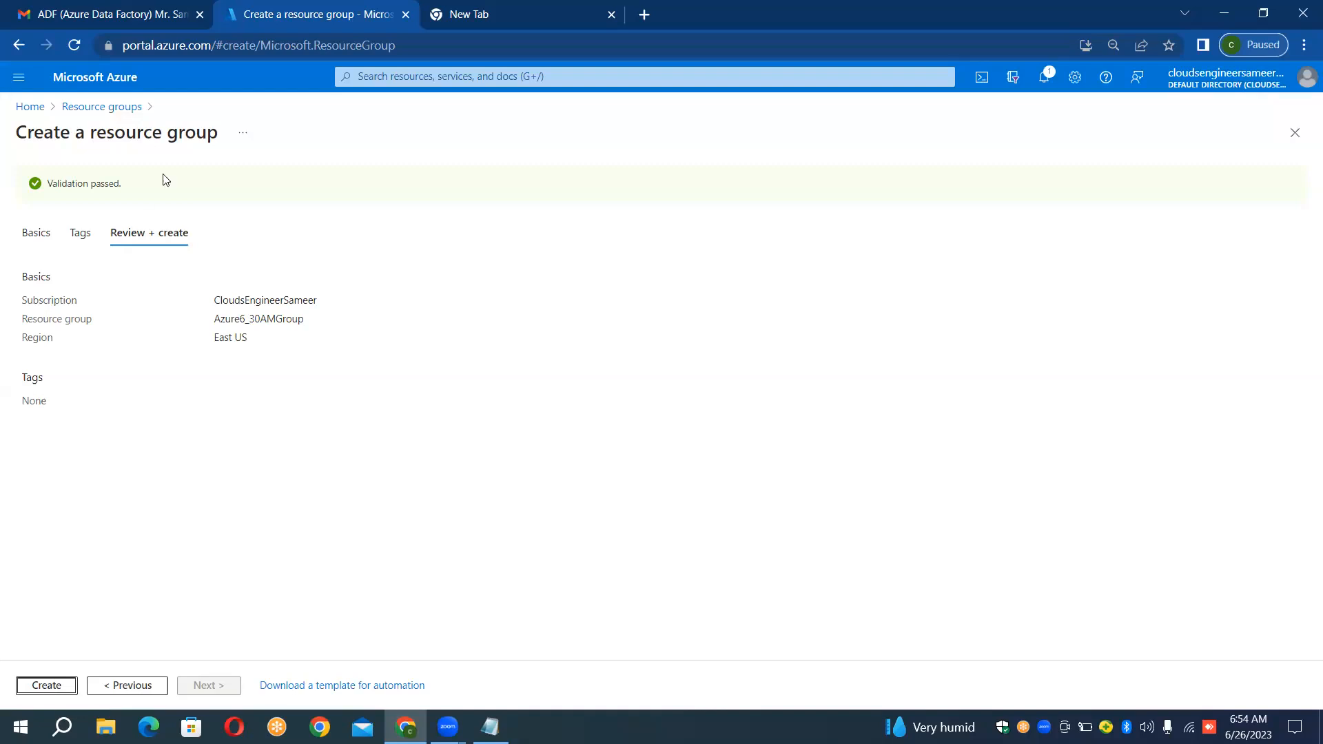
left_click(55, 686)
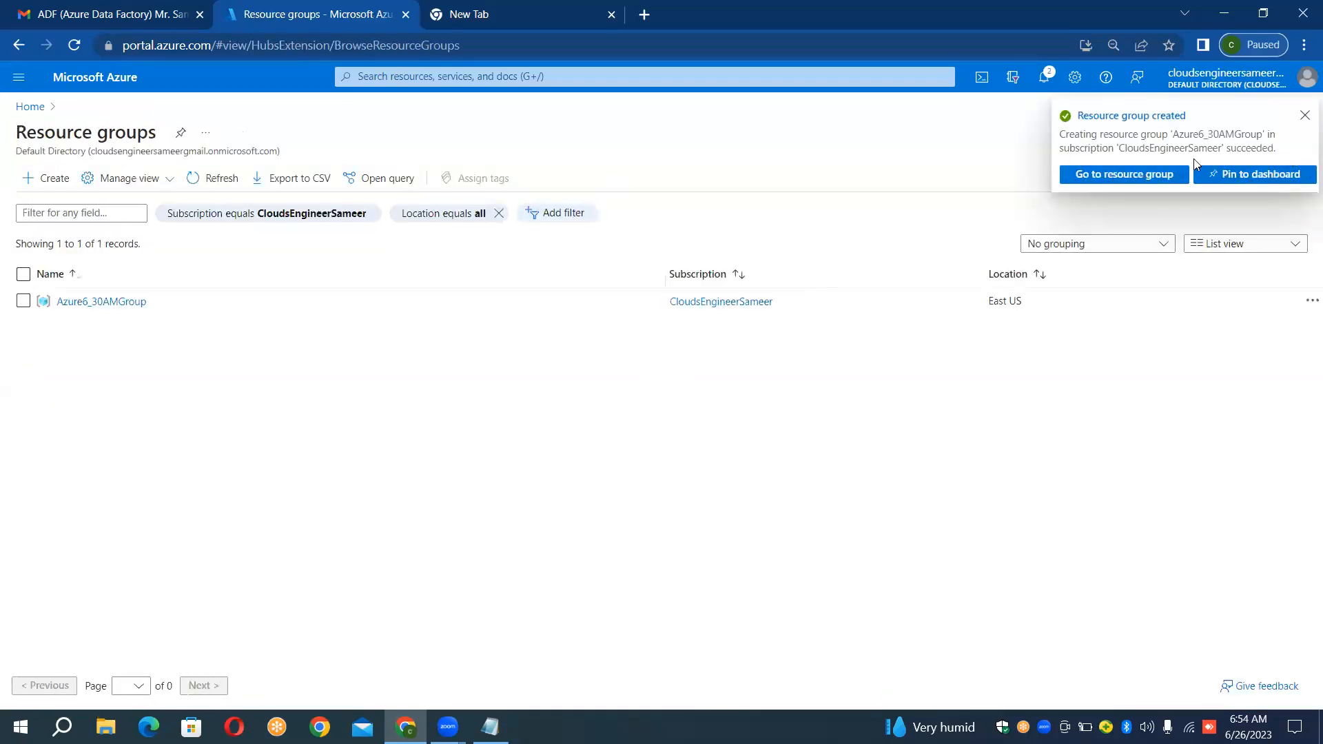
left_click(1162, 174)
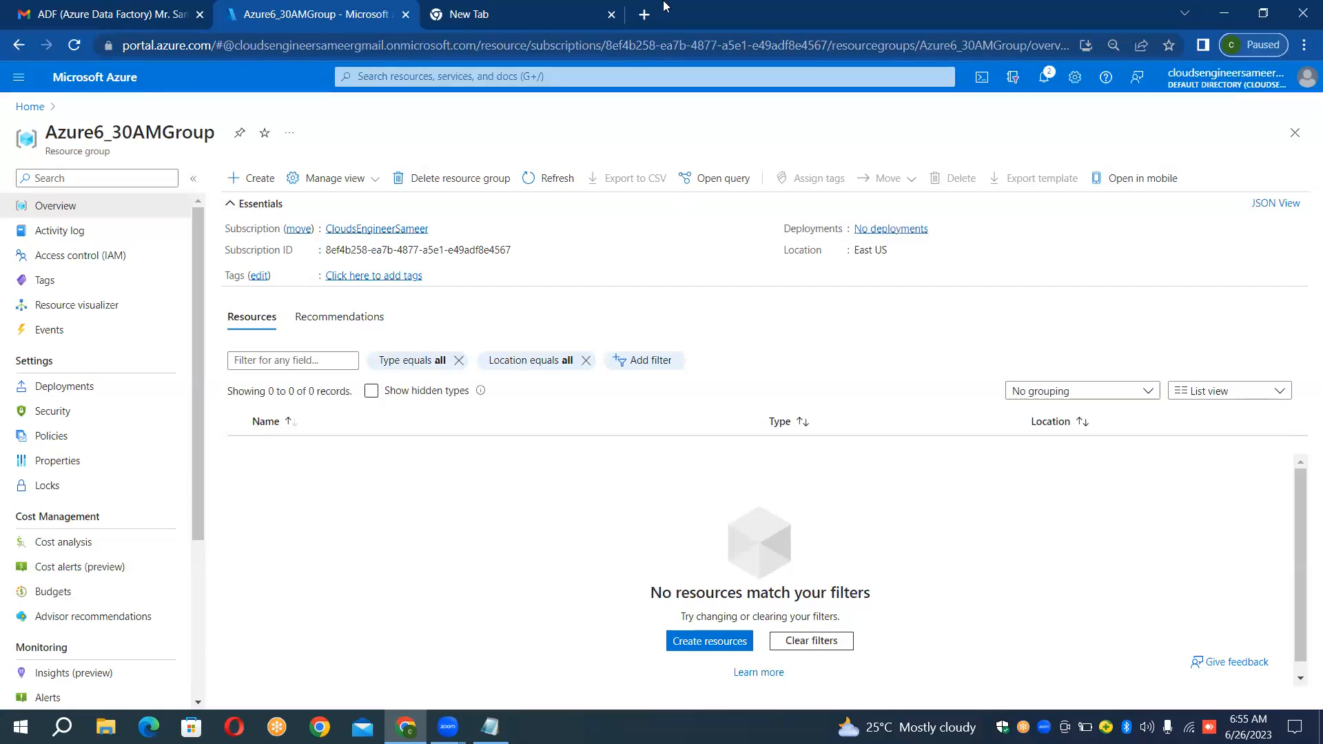
- Load the Microsoft Azure portal home page in the remaining empty browser tab
left_click(549, 7)
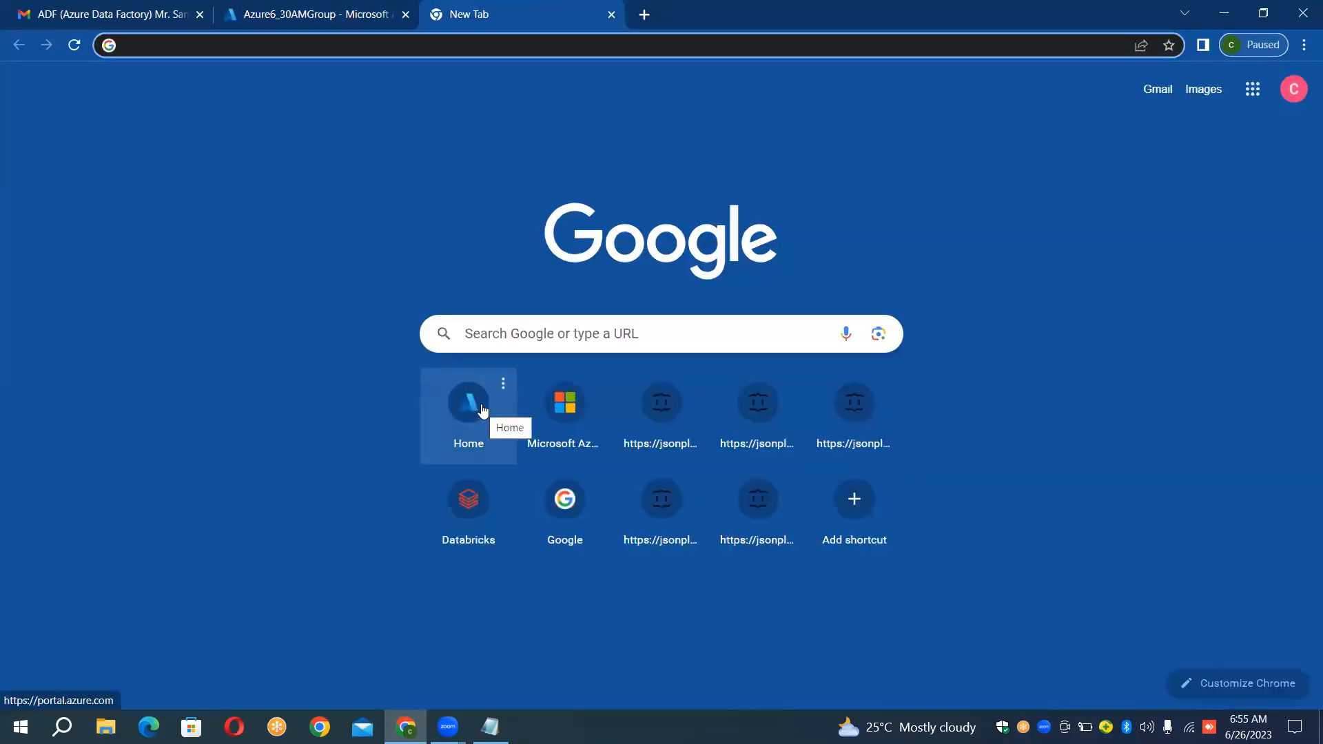
left_click(374, 9)
left_click(446, 15)
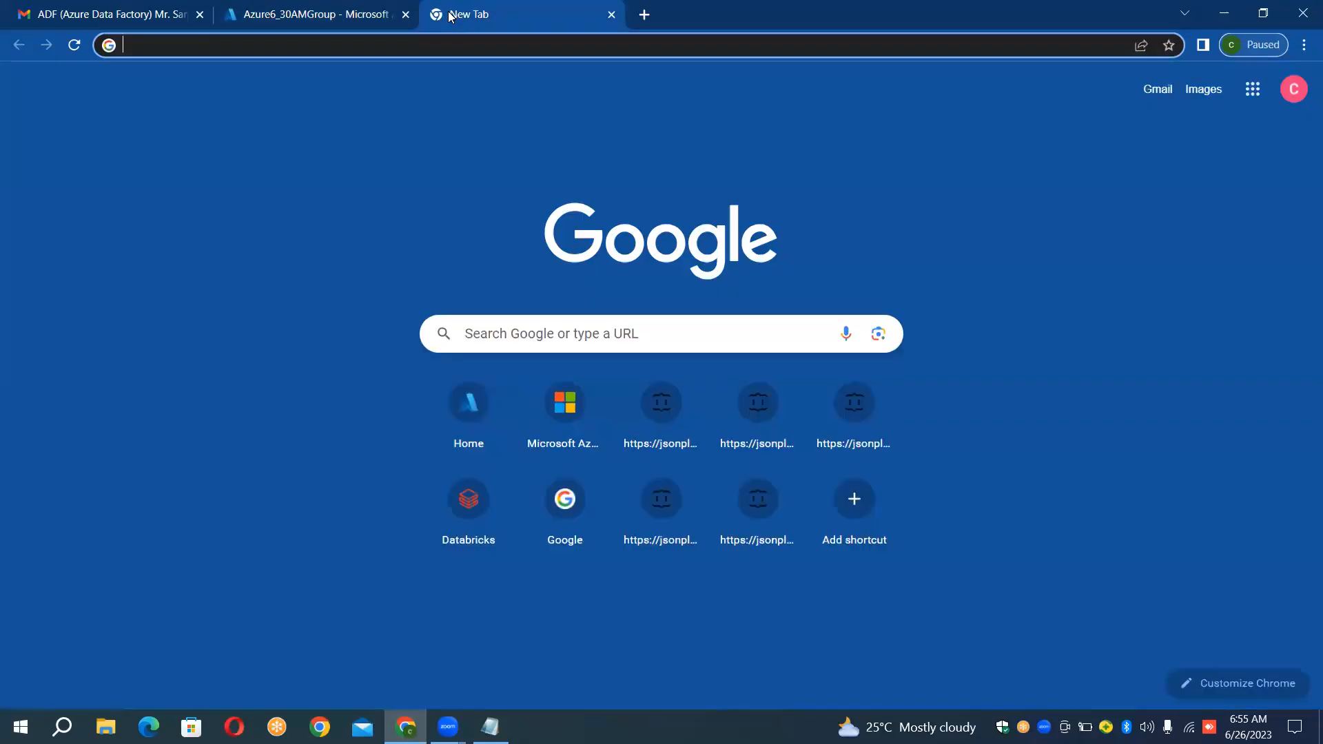
left_click(460, 424)
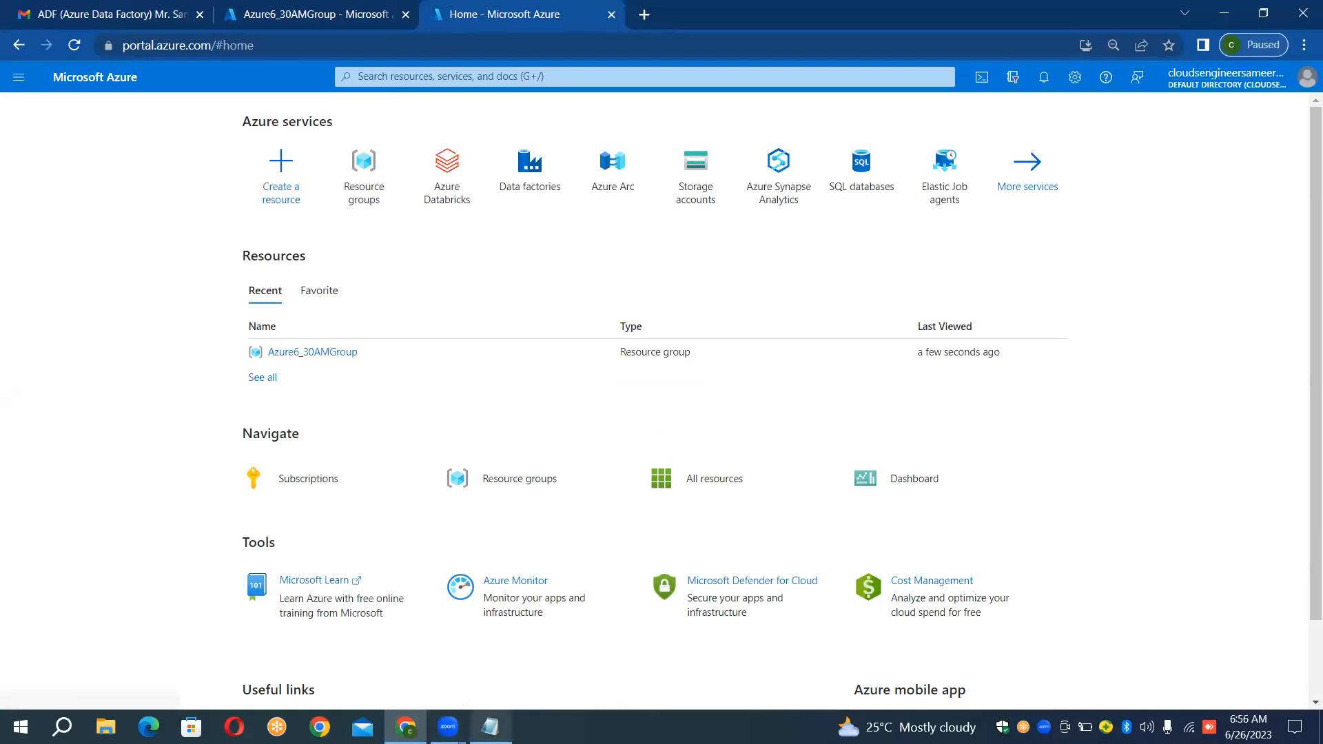
- Switch to Notepad and review the Create Source Storage Account step and the source data storage specification
left_click(490, 727)
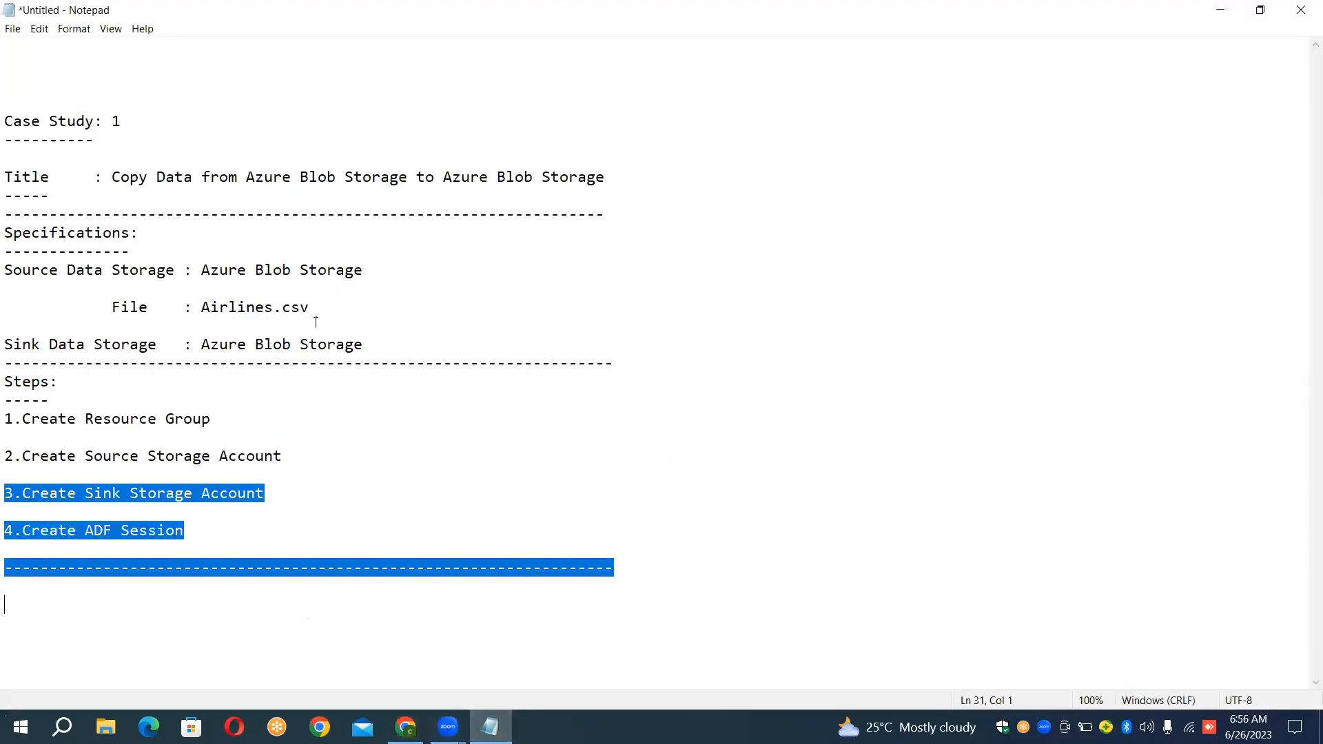
left_click(211, 422)
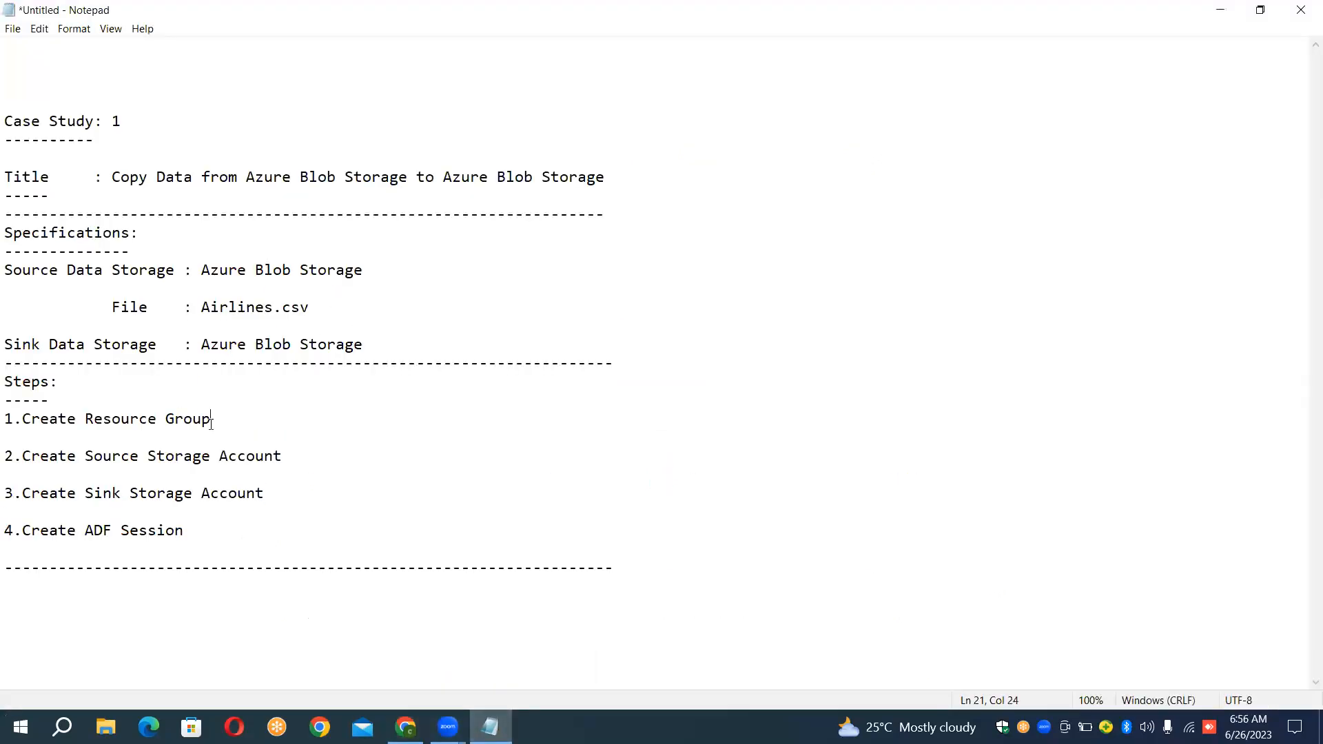
left_click(168, 455)
key("Left")
key("Left")
key("Left")
key("Left")
key("Left")
key("Left")
key("Left")
key("Left")
key("Left")
key("Left")
key("Left")
key("shift+Down")
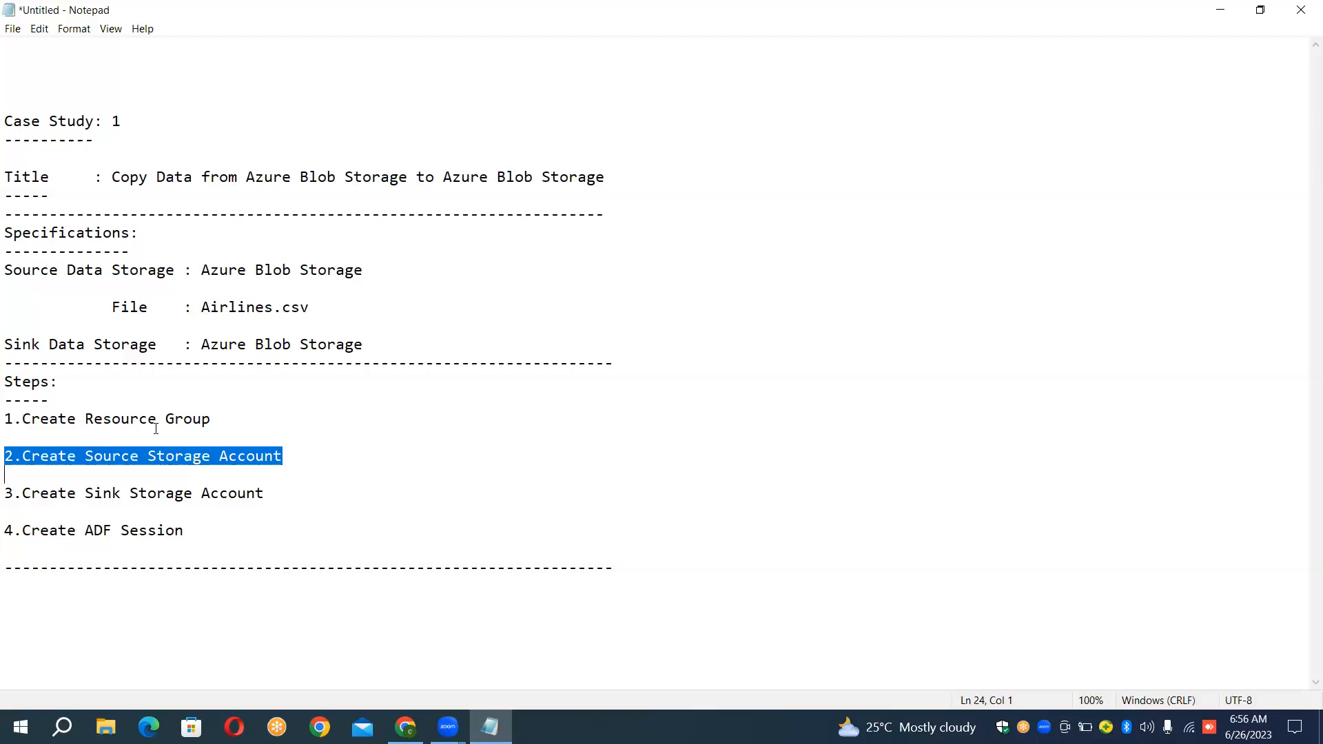
left_click_drag(6, 271, 9, 271)
key("shift+Right")
key("shift+Right")
key("shift+Right")
key("shift+Right")
key("shift+Right")
key("shift+Right")
key("shift+Right")
key("shift+Right")
key("shift+Right")
key("shift+Right")
key("shift+Right")
key("shift+Right")
key("shift+Right")
key("shift+Right")
key("shift+Right")
key("shift+Right")
key("shift+Right")
key("shift+Right")
key("shift+Right")
key("shift+Right")
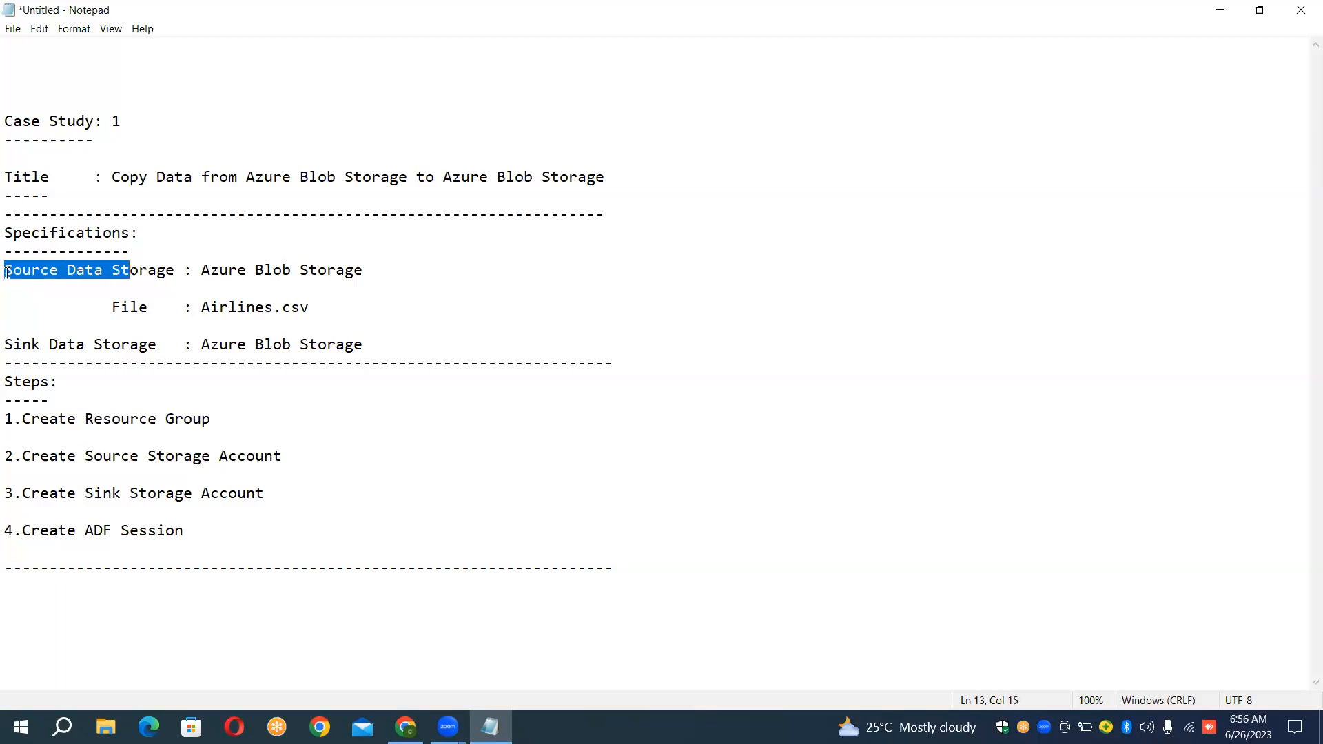
key("shift+Right")
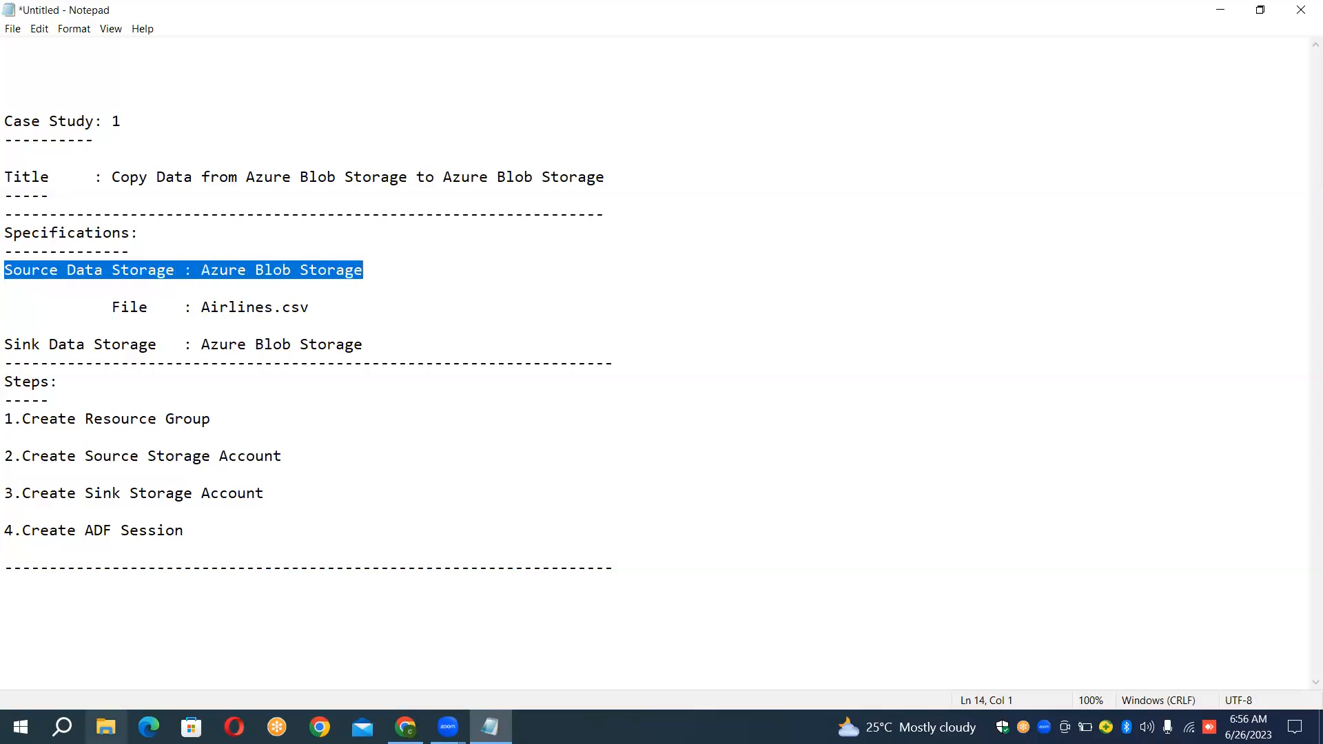
- Switch to Chrome and open the Storage accounts service from the Azure home page
left_click(409, 723)
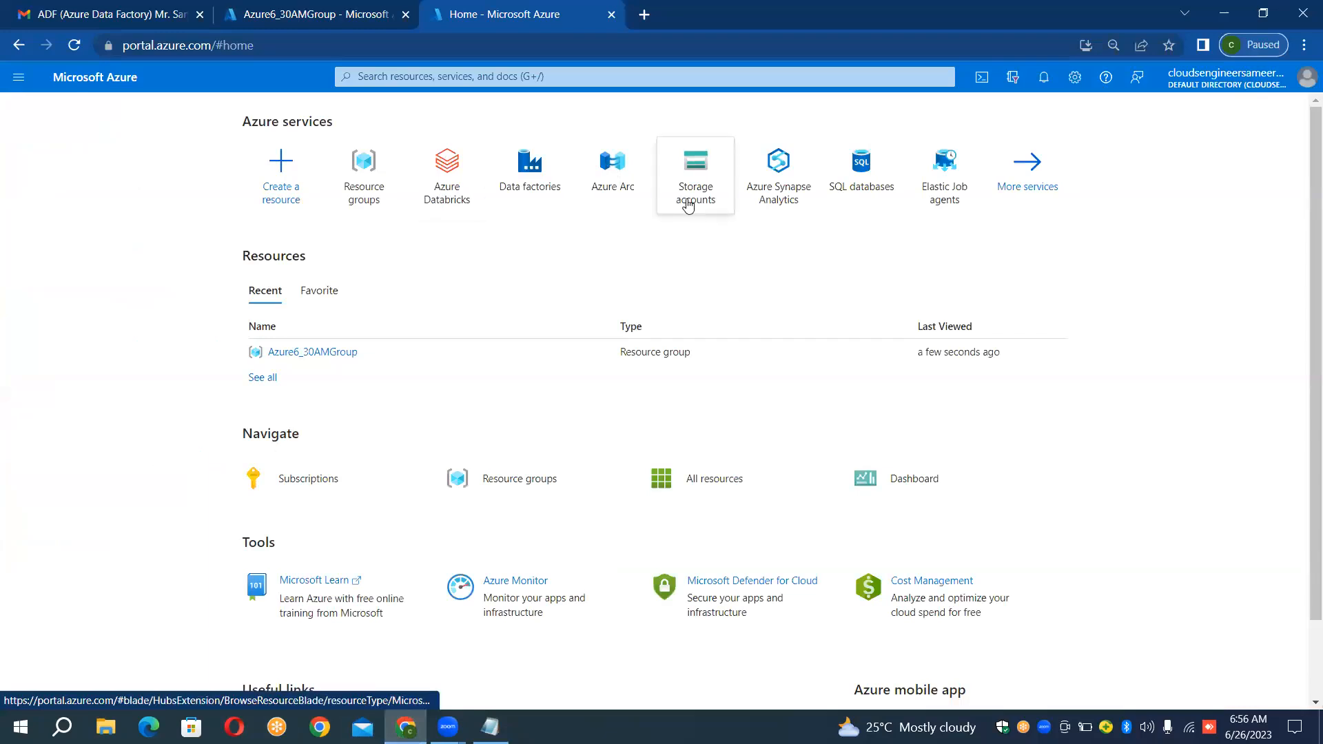
mouse_move(687, 202)
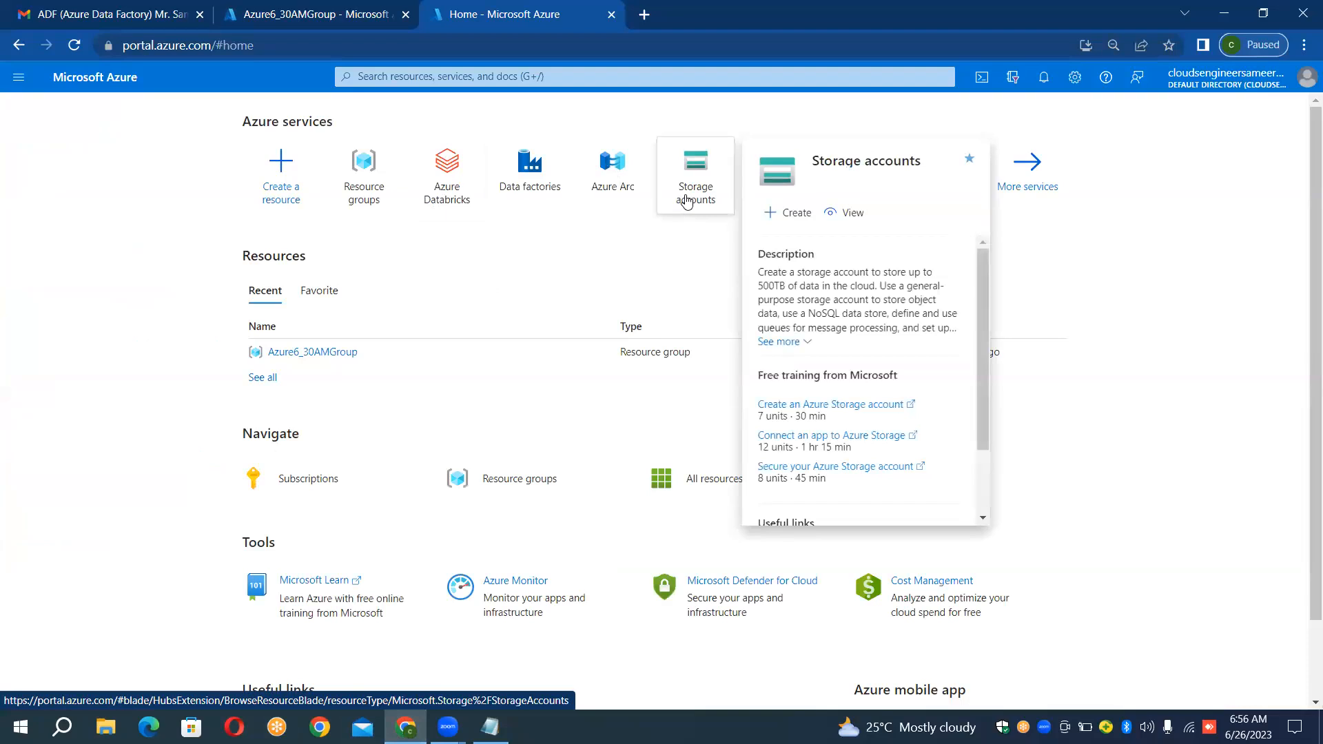
left_click(687, 201)
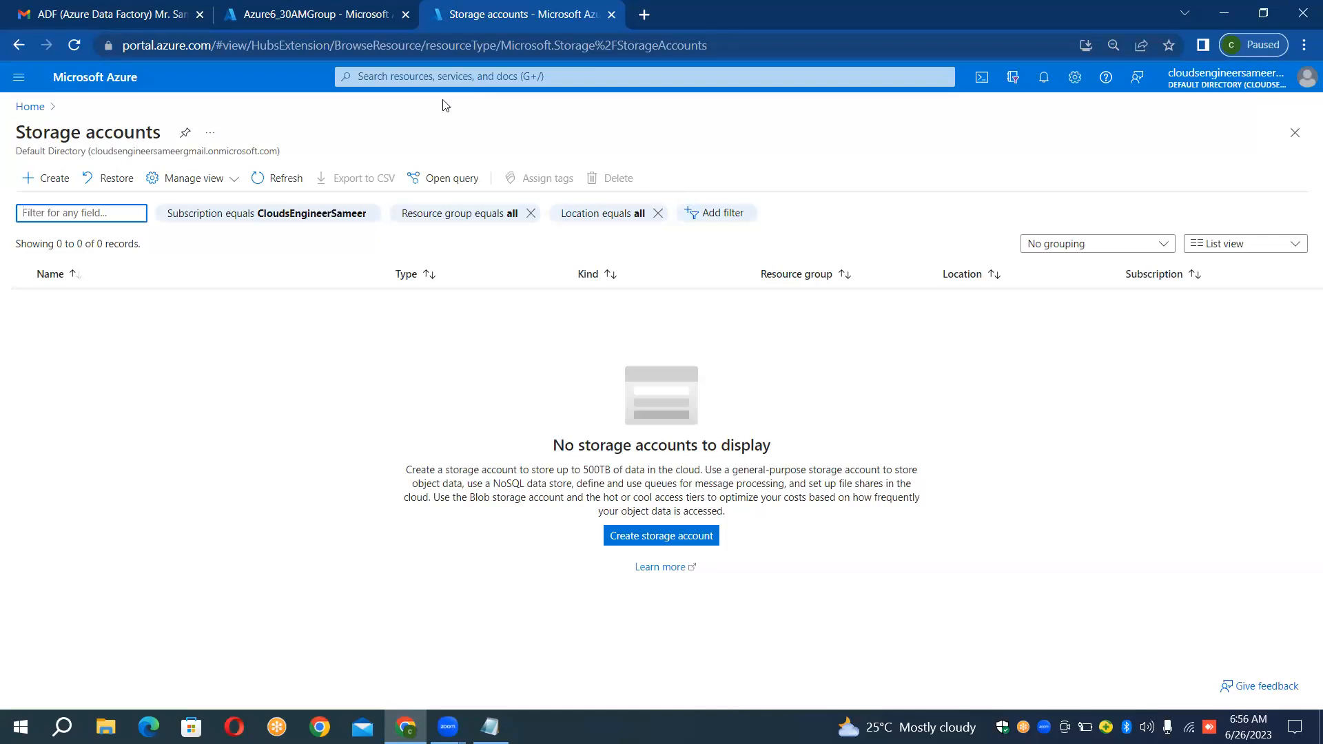
- Start a new storage account in Azure6_30AMGroup, name it sourceblobdurgasoft99 and proceed to the review of its settings
left_click(37, 188)
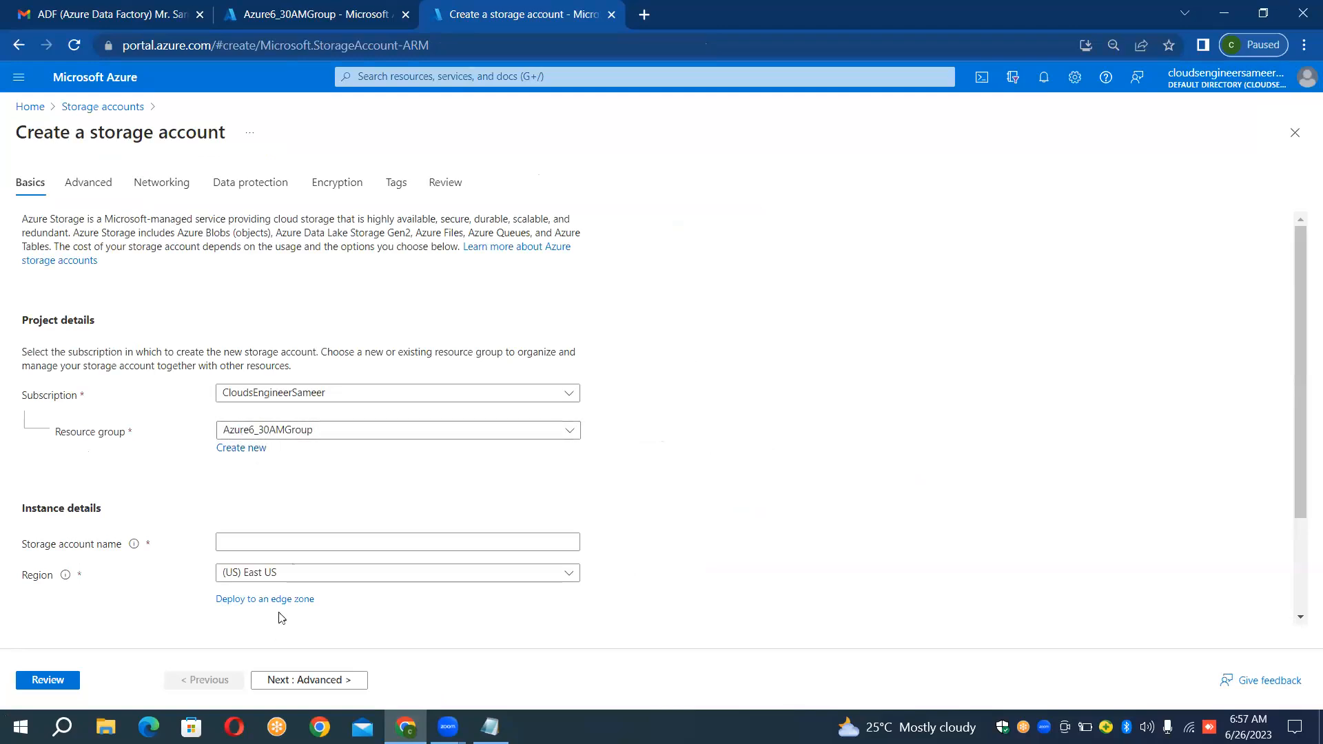
left_click(293, 540)
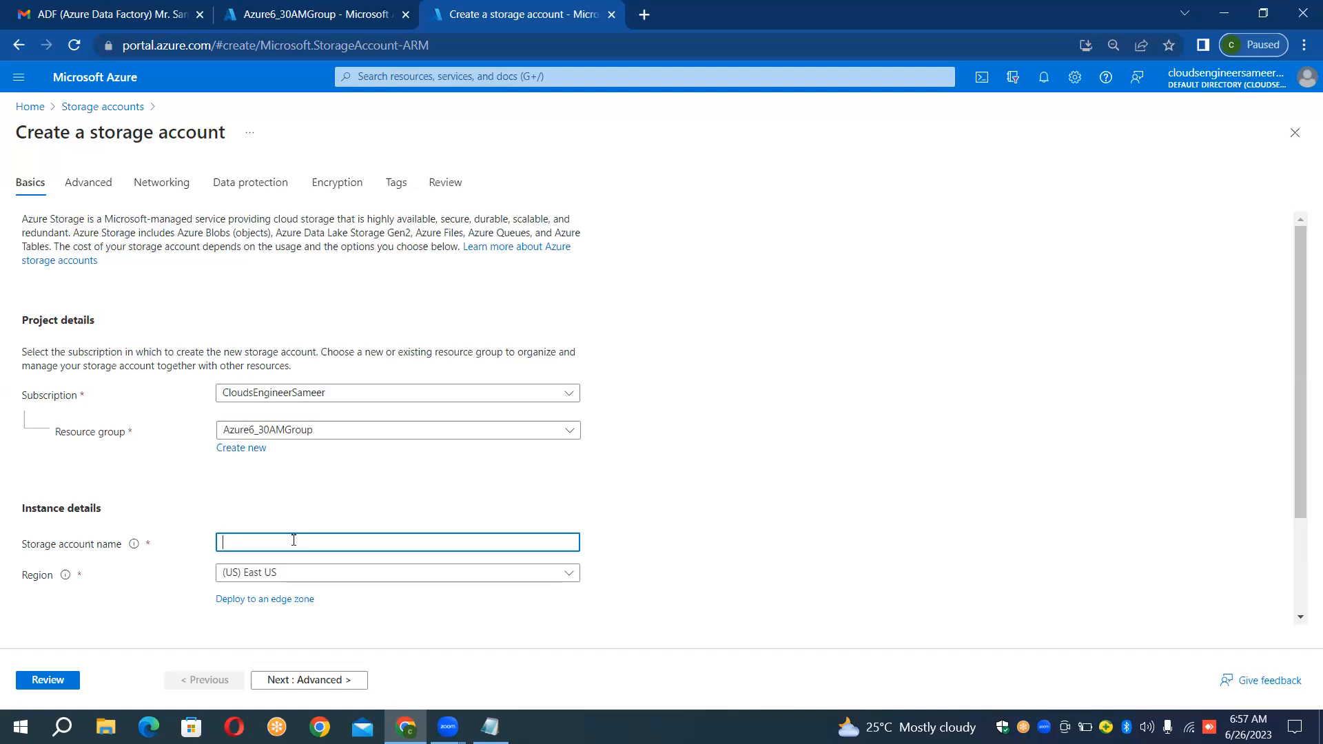
type("sourceblobdurgasoft")
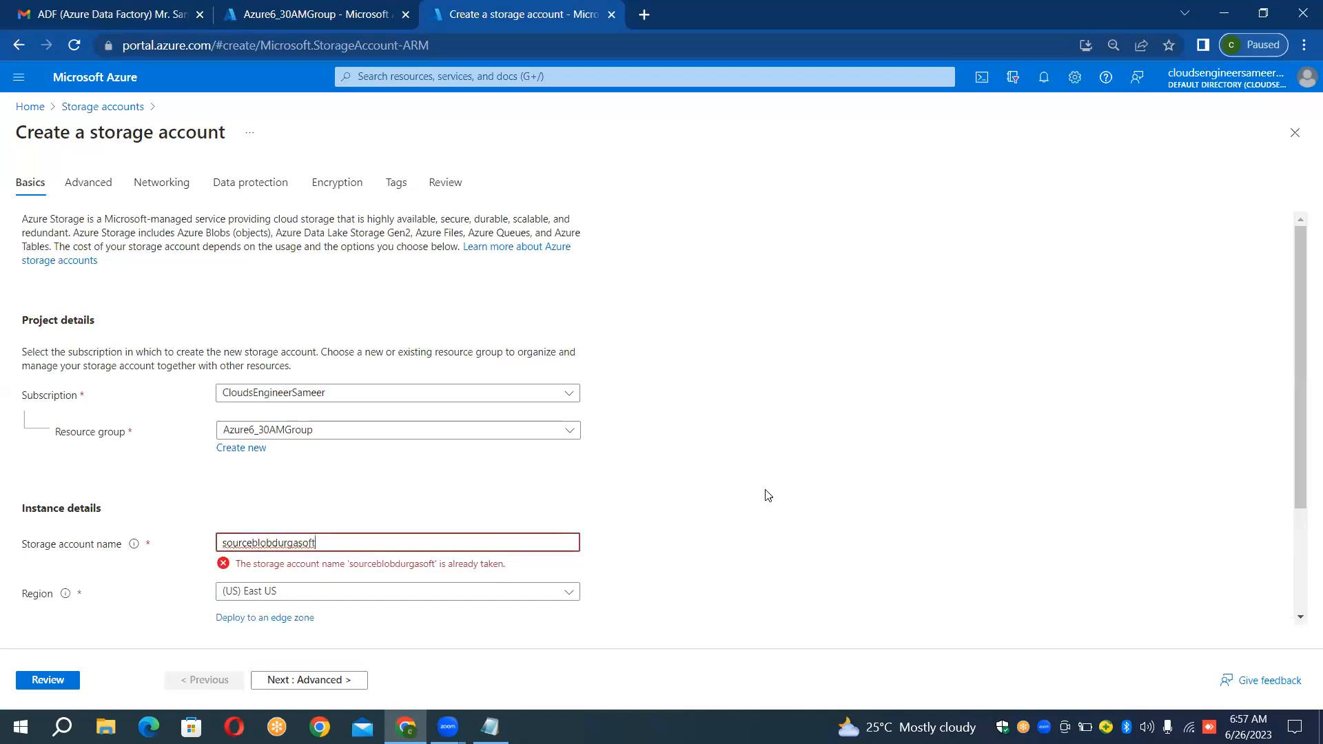
type("1")
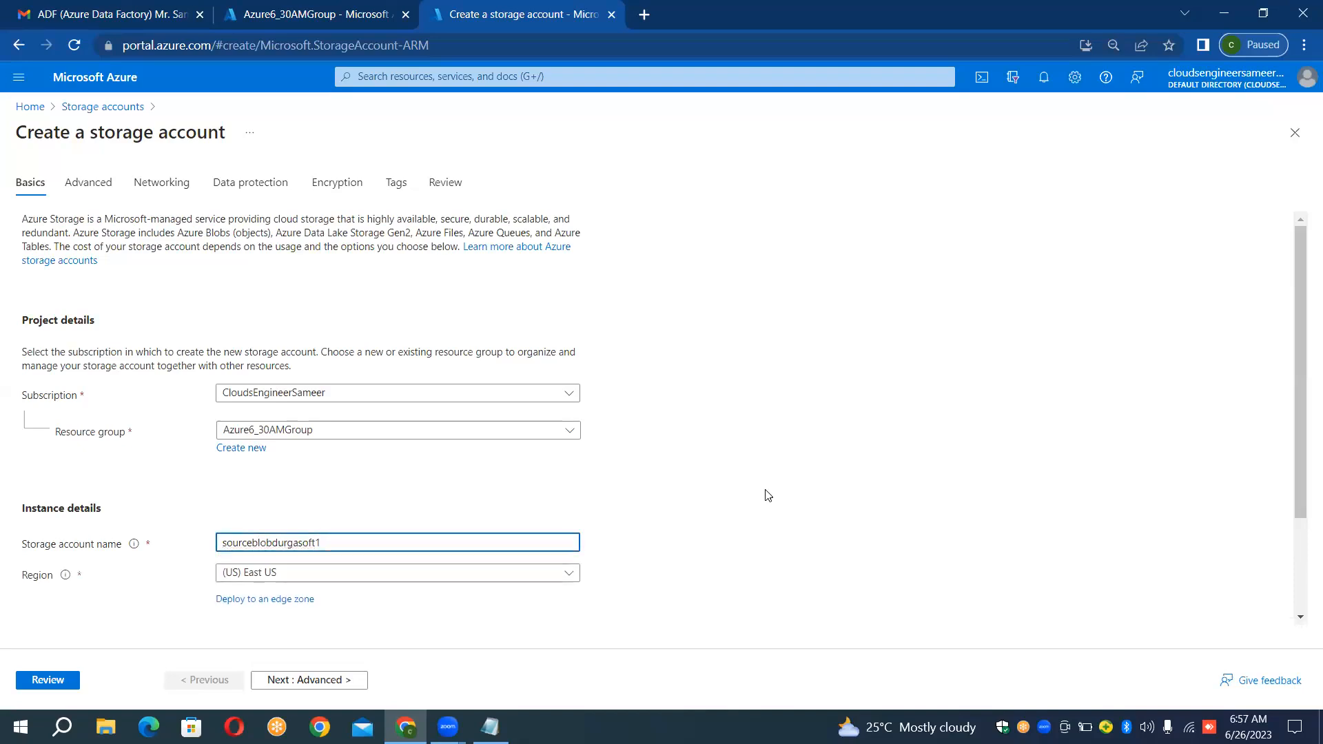
key("BackSpace")
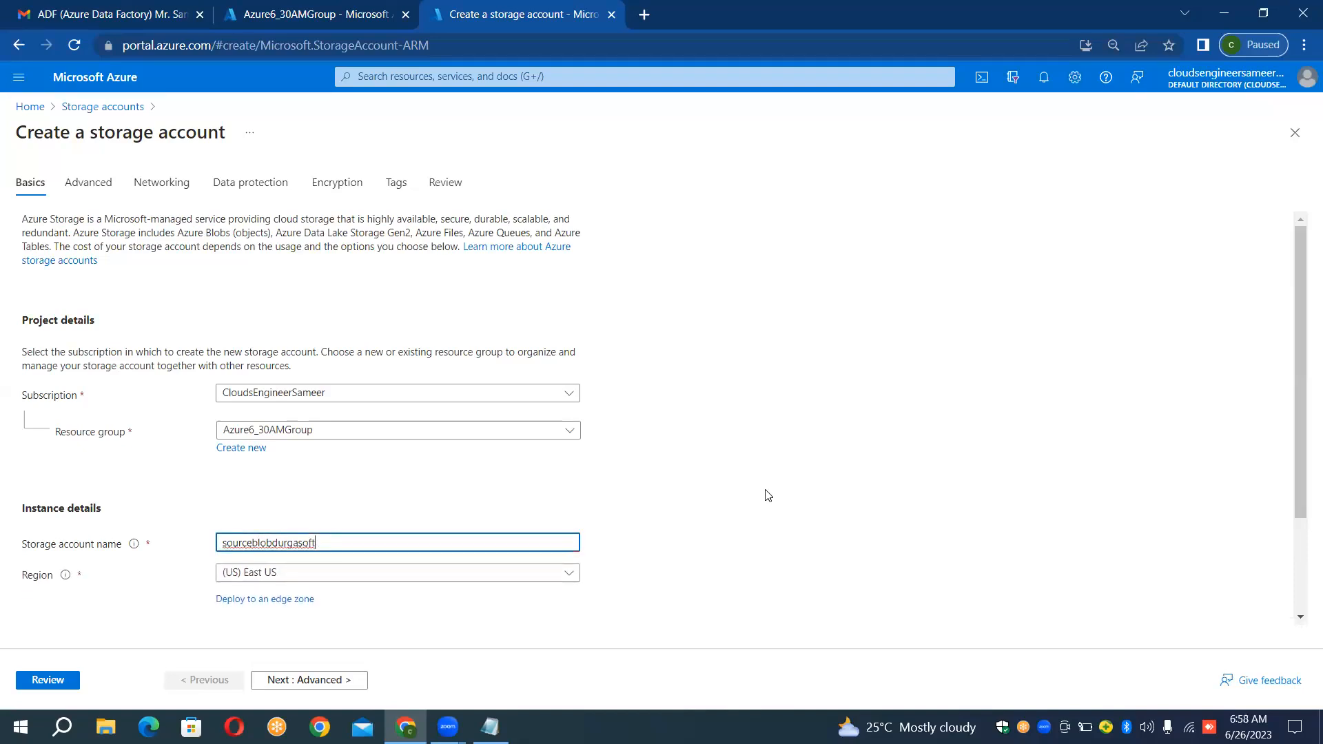
type("2")
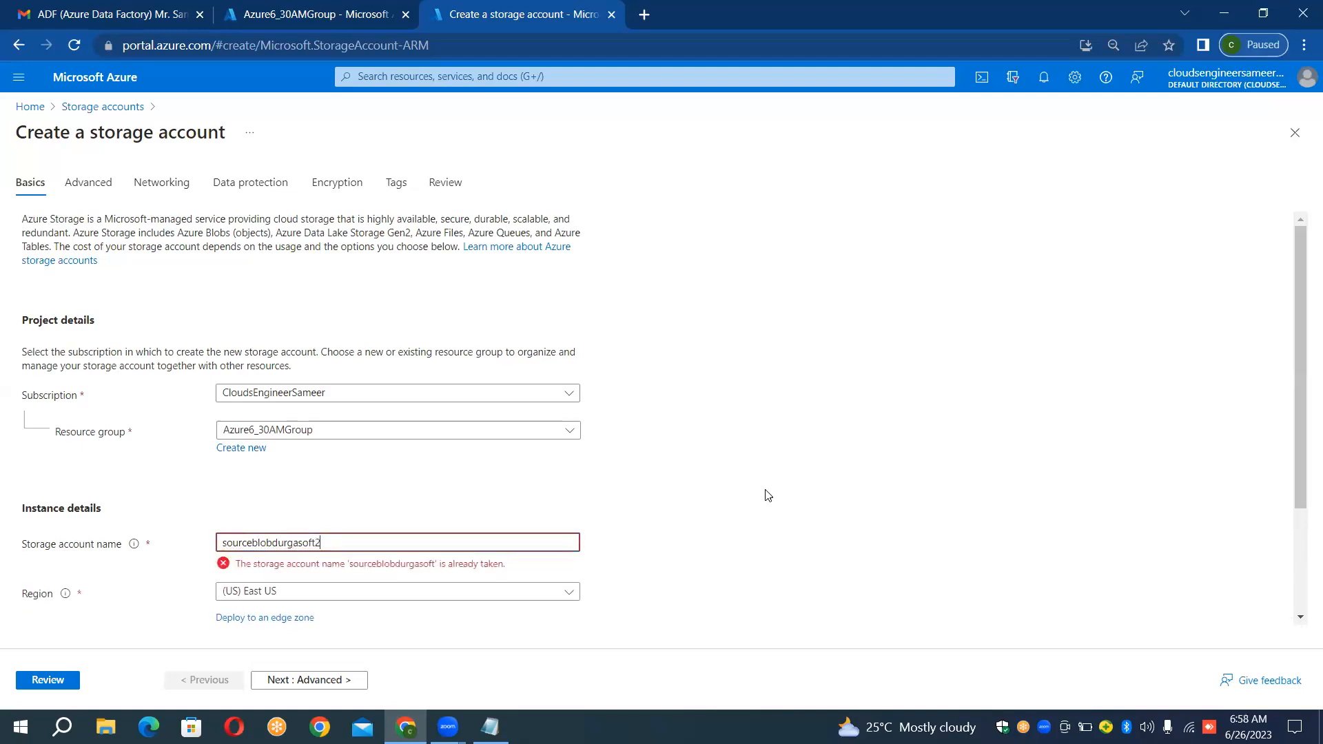
type("3")
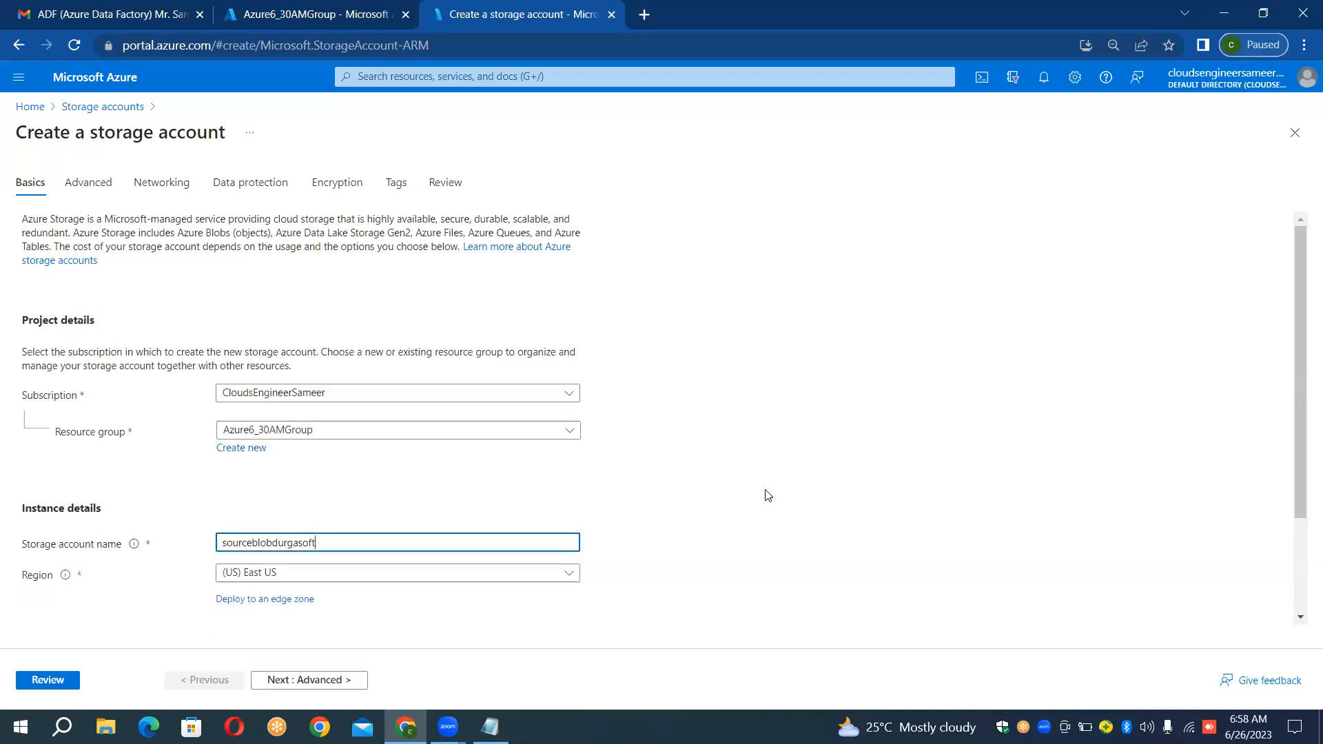
key("BackSpace")
type("99")
left_click(44, 684)
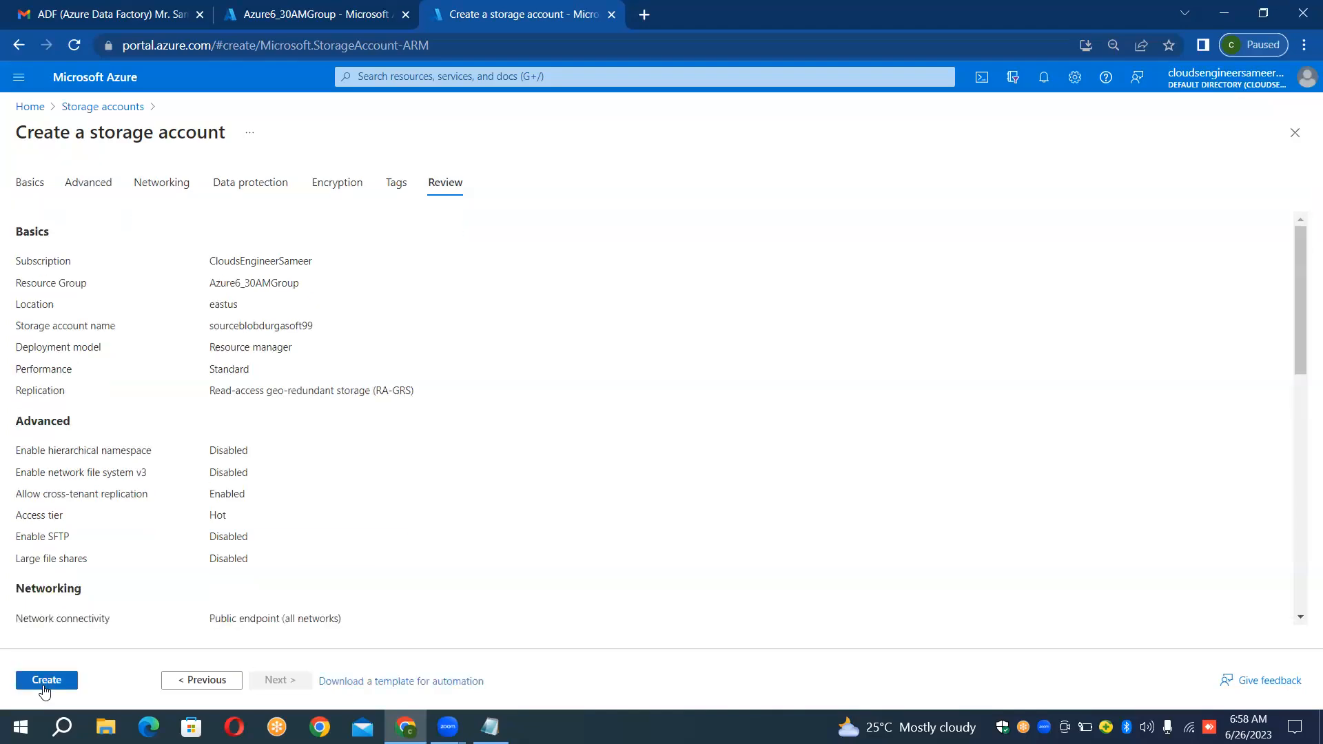
- Create the reviewed sourceblobdurgasoft99 storage account and open its resource page after deployment
left_click(45, 681)
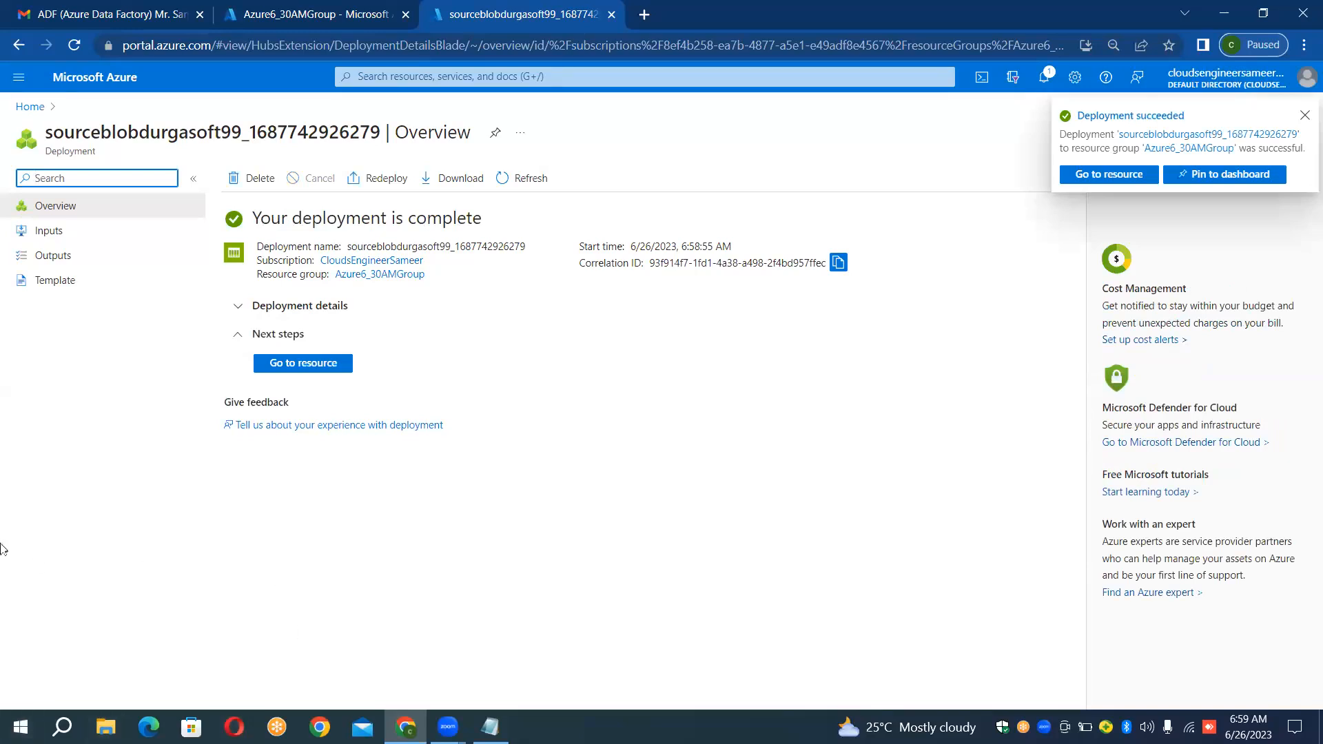
left_click(290, 365)
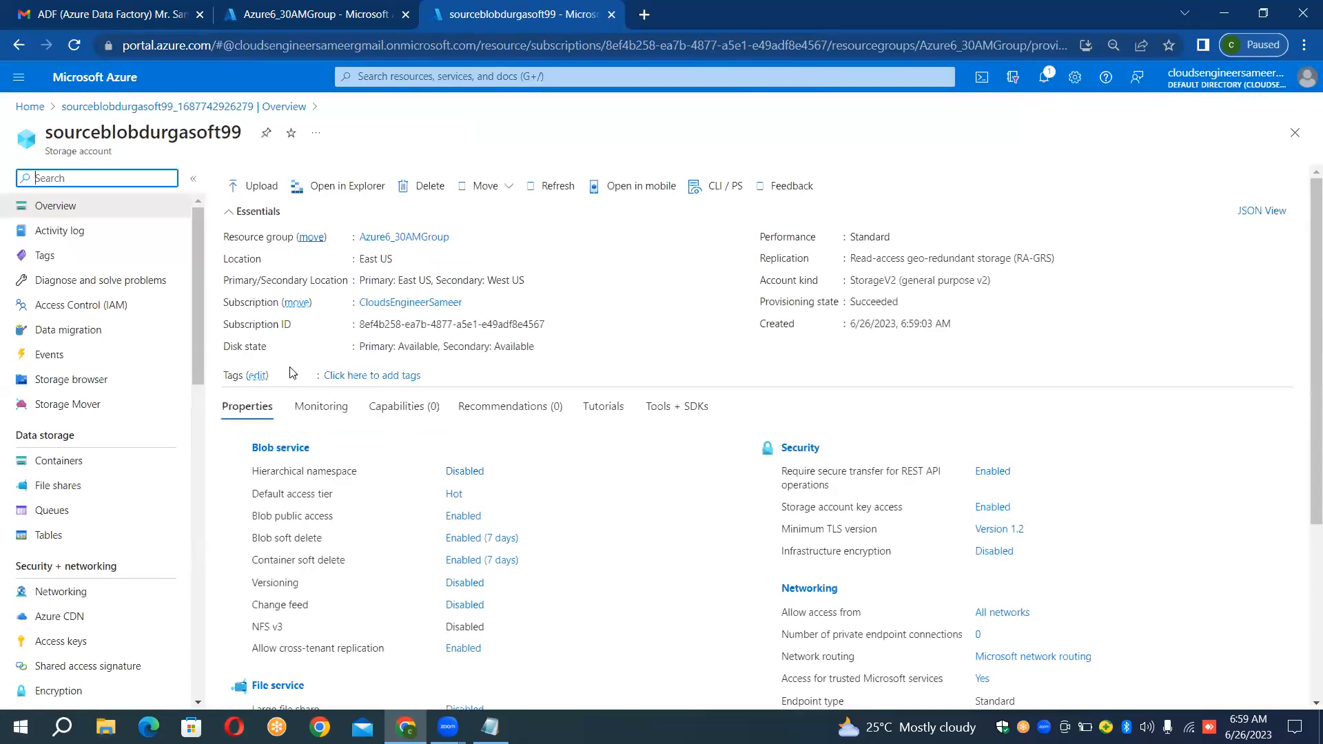
- Refresh the Azure6_30AMGroup resource group, check its deployments list, and return to the sourceblobdurgasoft99 page
left_click(256, 5)
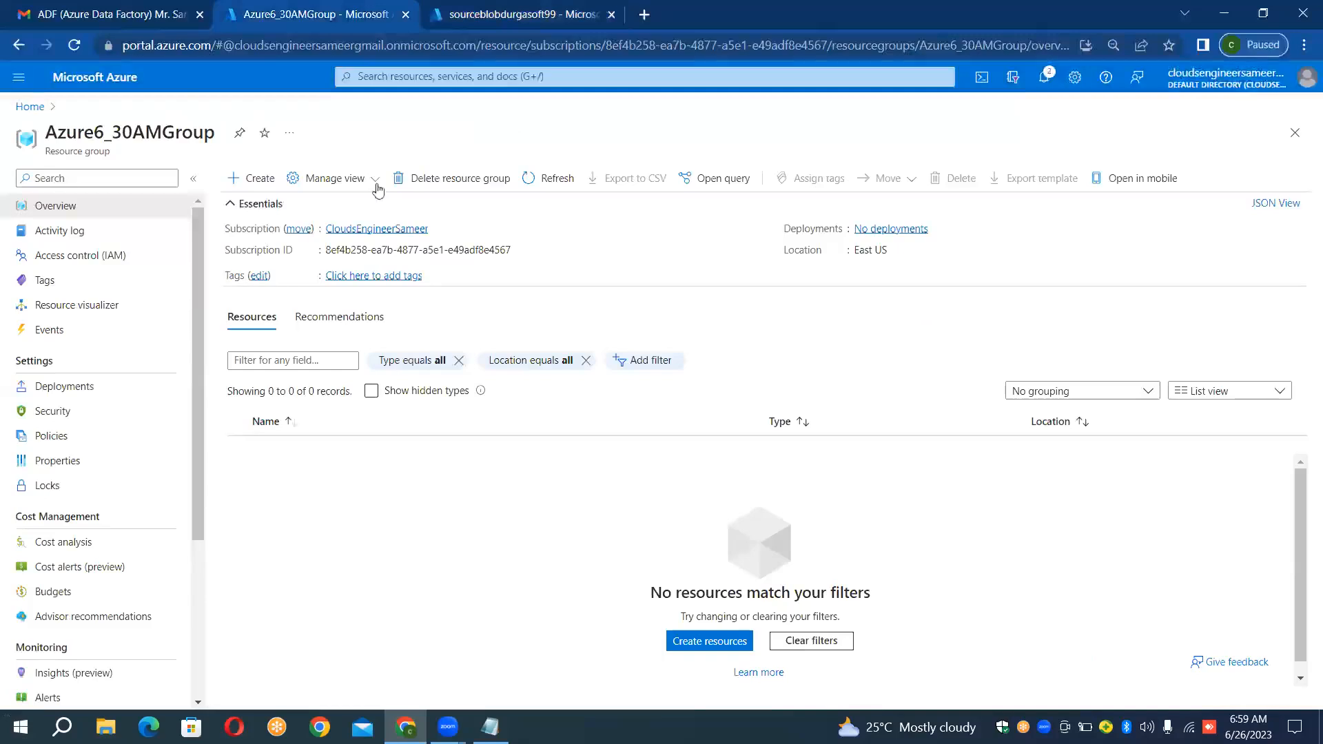
left_click(551, 180)
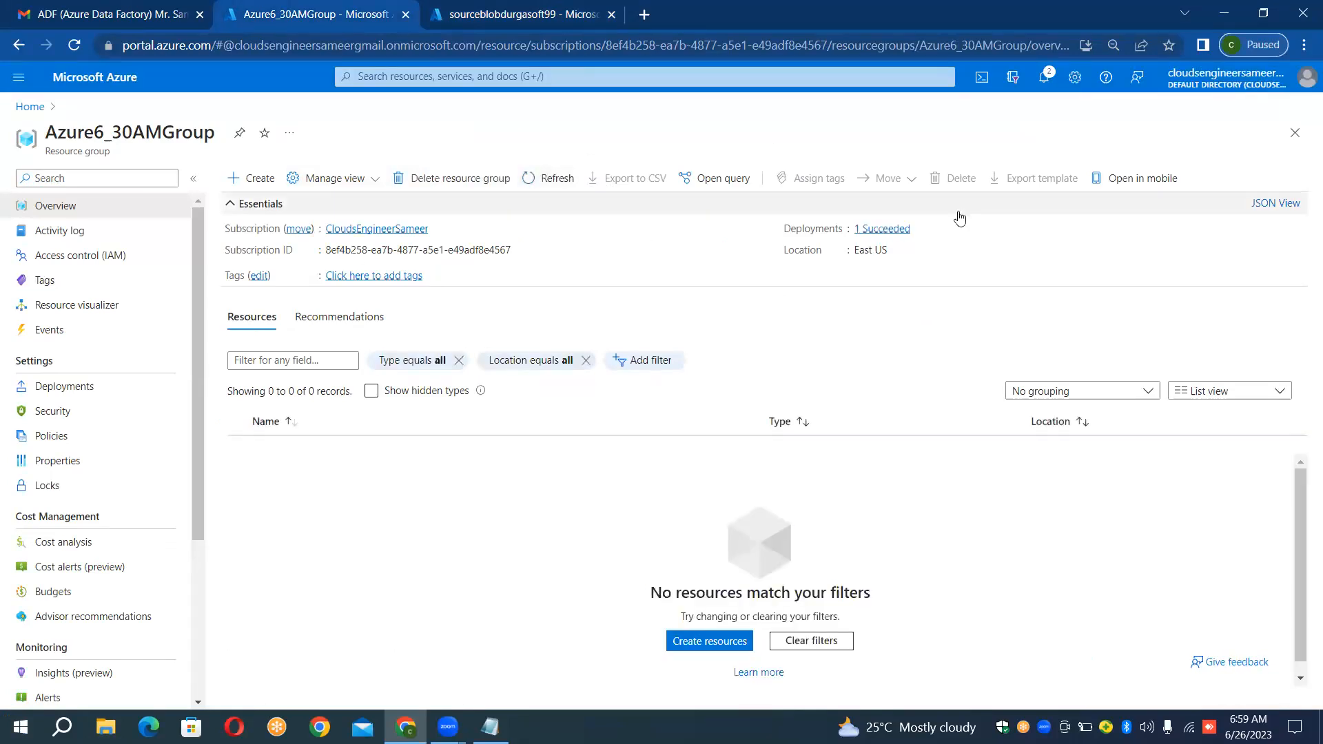
left_click(894, 233)
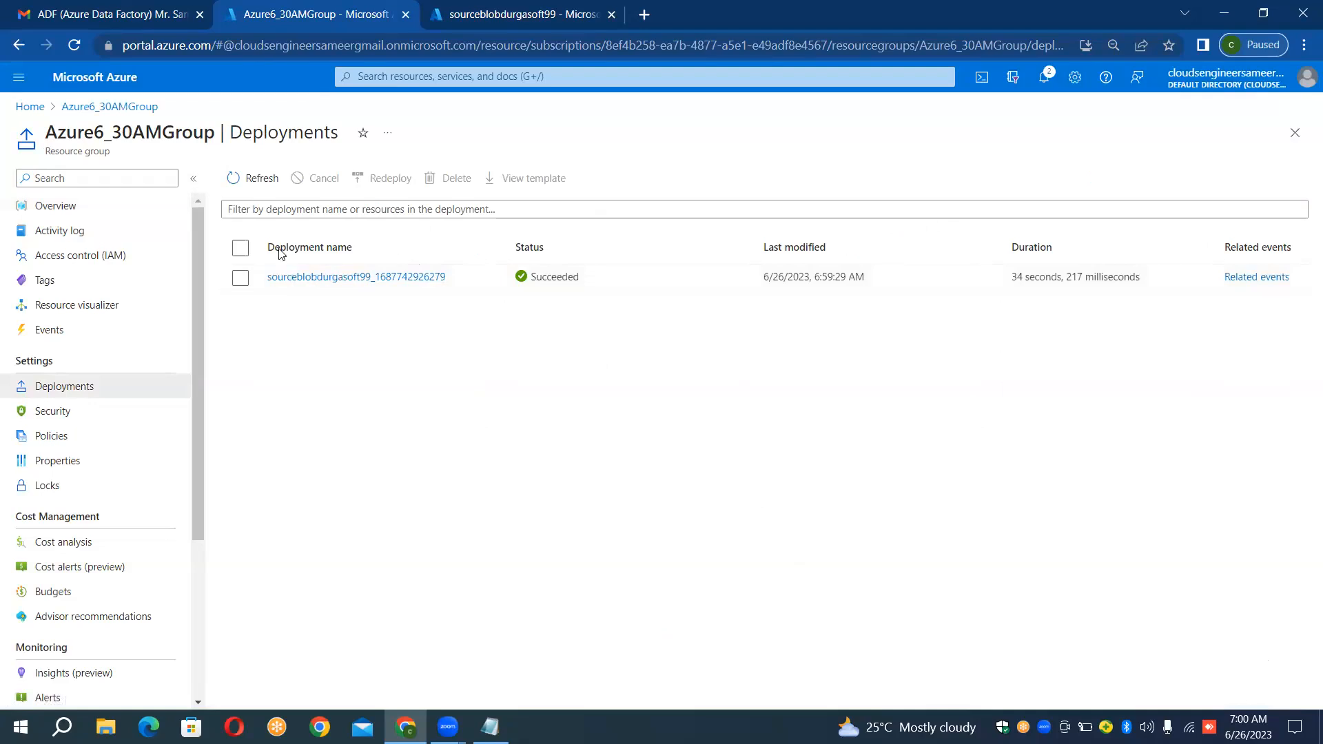
left_click(275, 183)
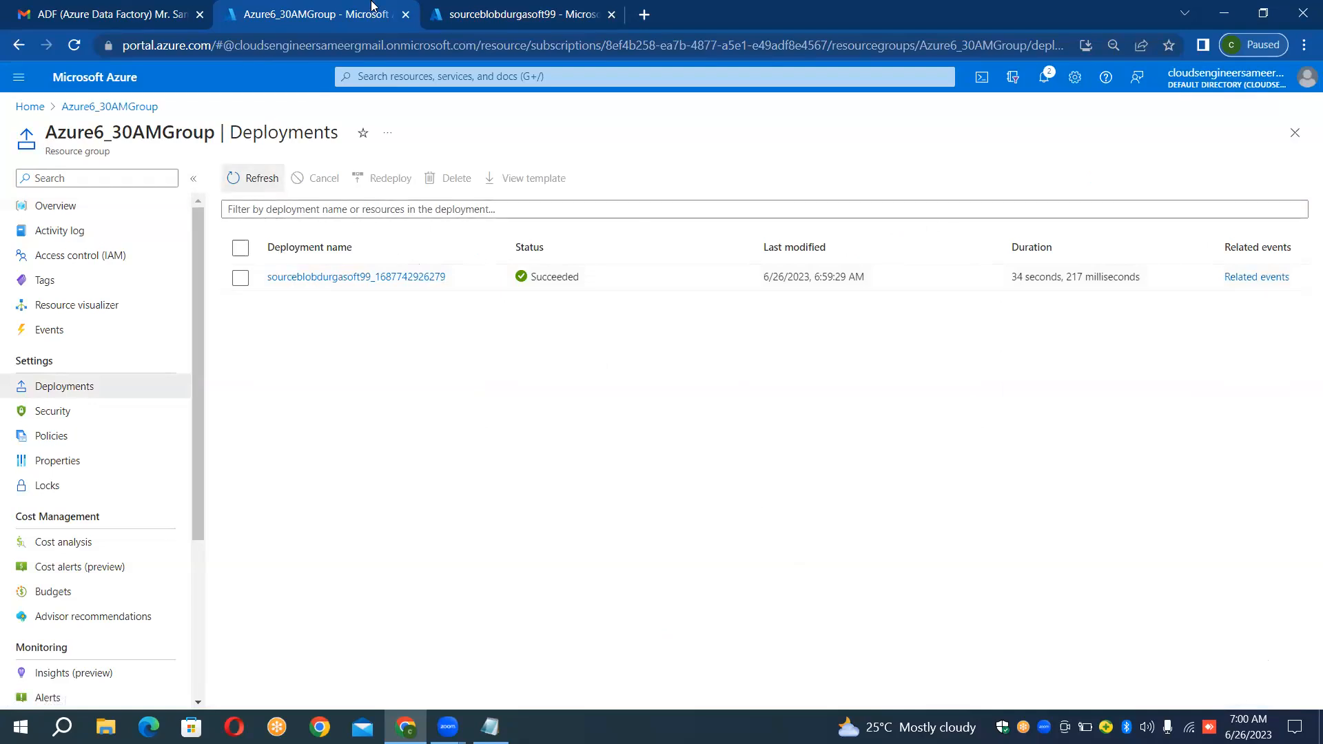
left_click(446, 5)
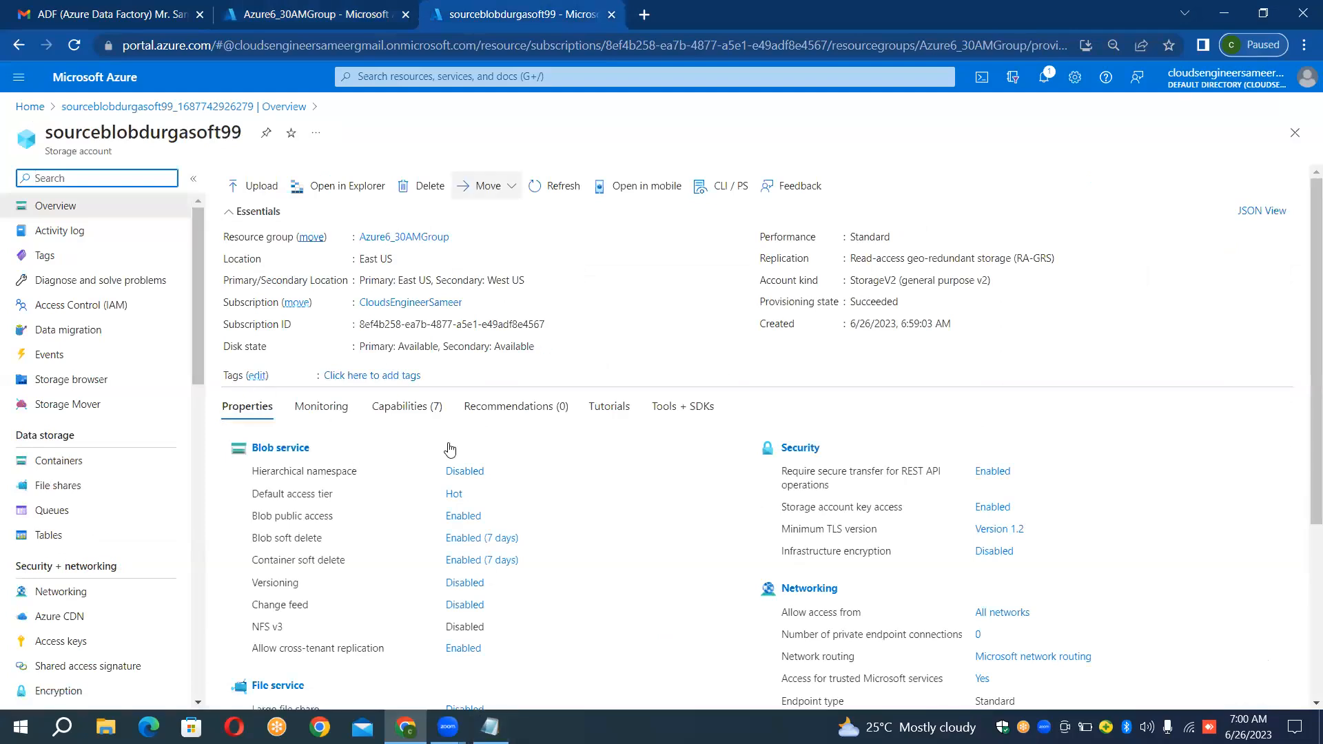
- Open the Storage accounts service from the Azure portal home page in a new browser tab
left_click(644, 15)
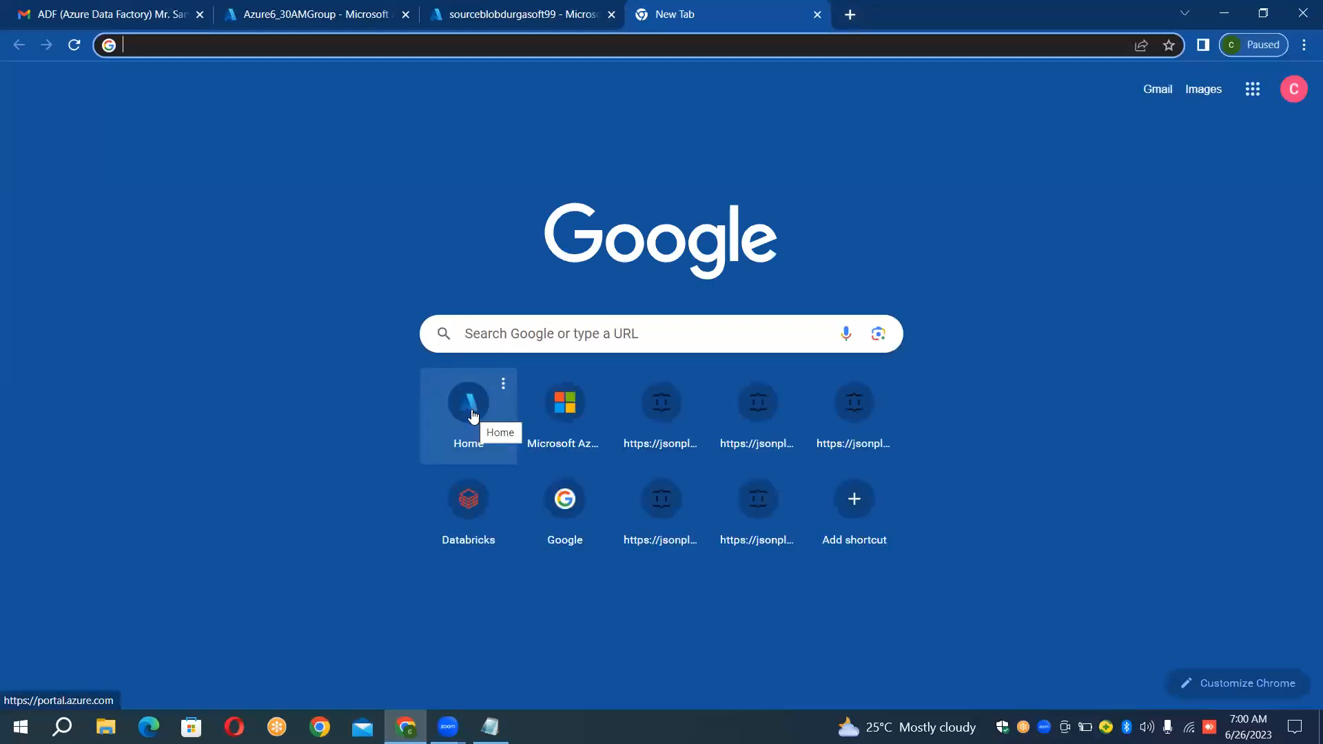
left_click(472, 412)
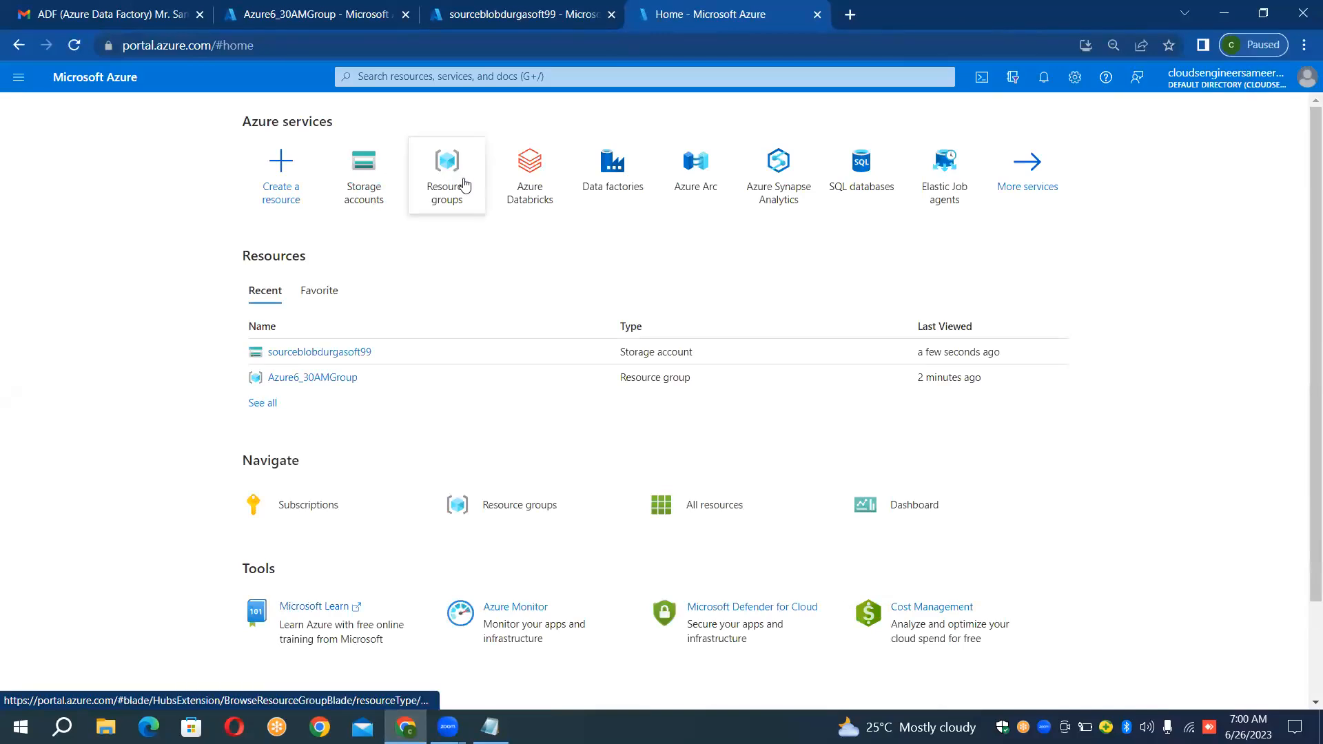
mouse_move(464, 183)
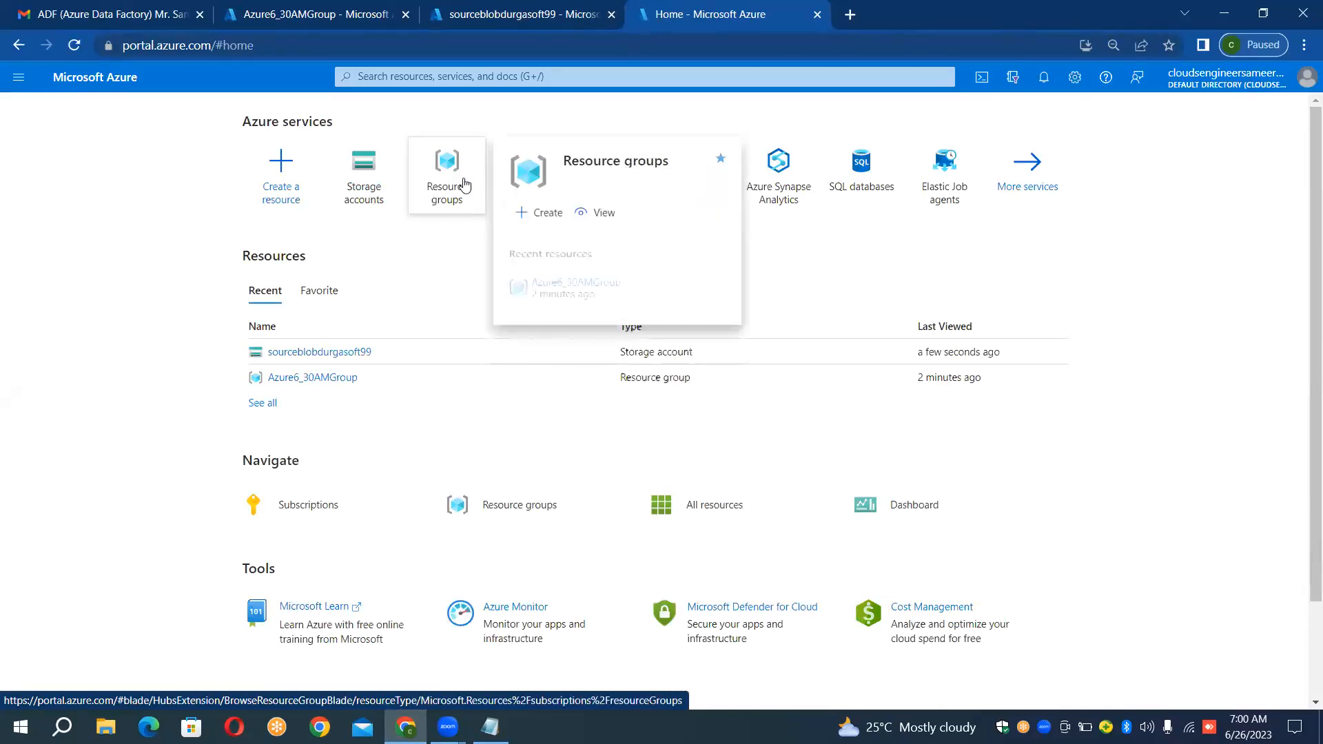
left_click(373, 190)
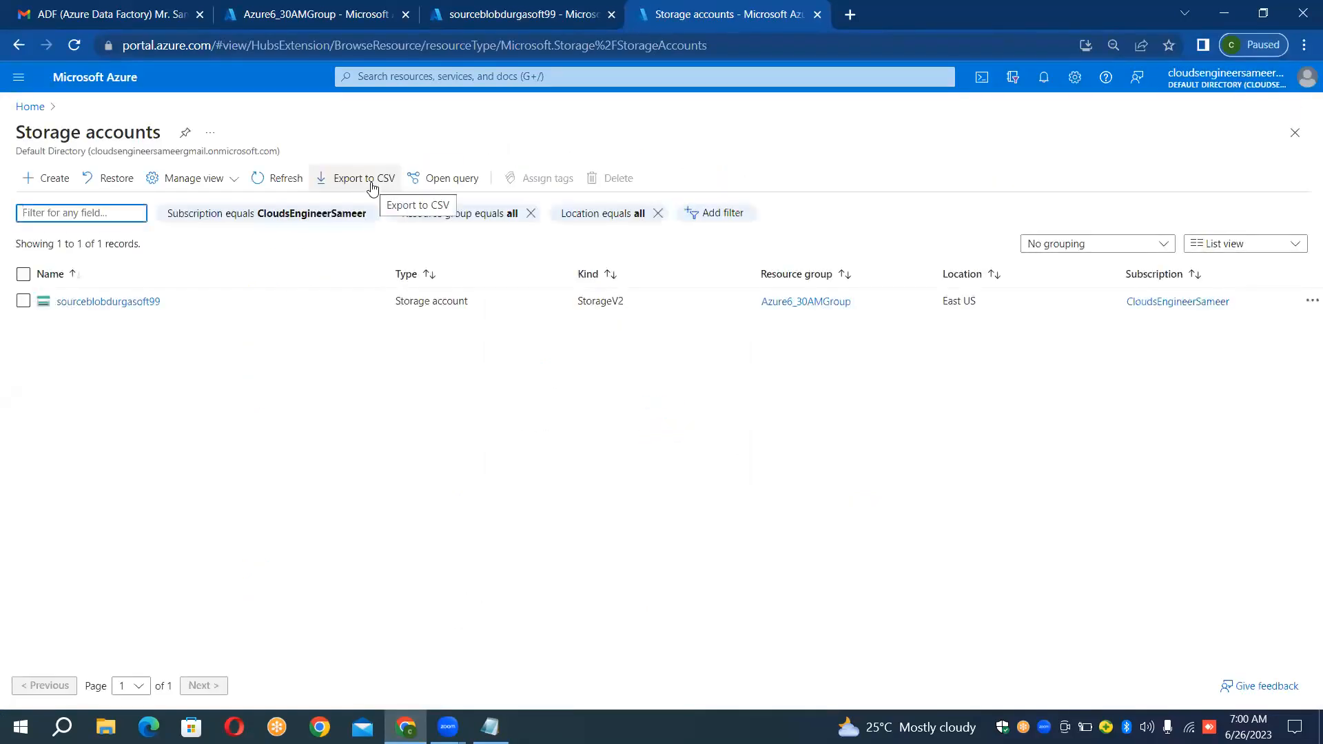
- Start a new storage account in Azure6_30AMGroup, name it sinkdurgasoft99 and proceed to the review of its settings
left_click(50, 173)
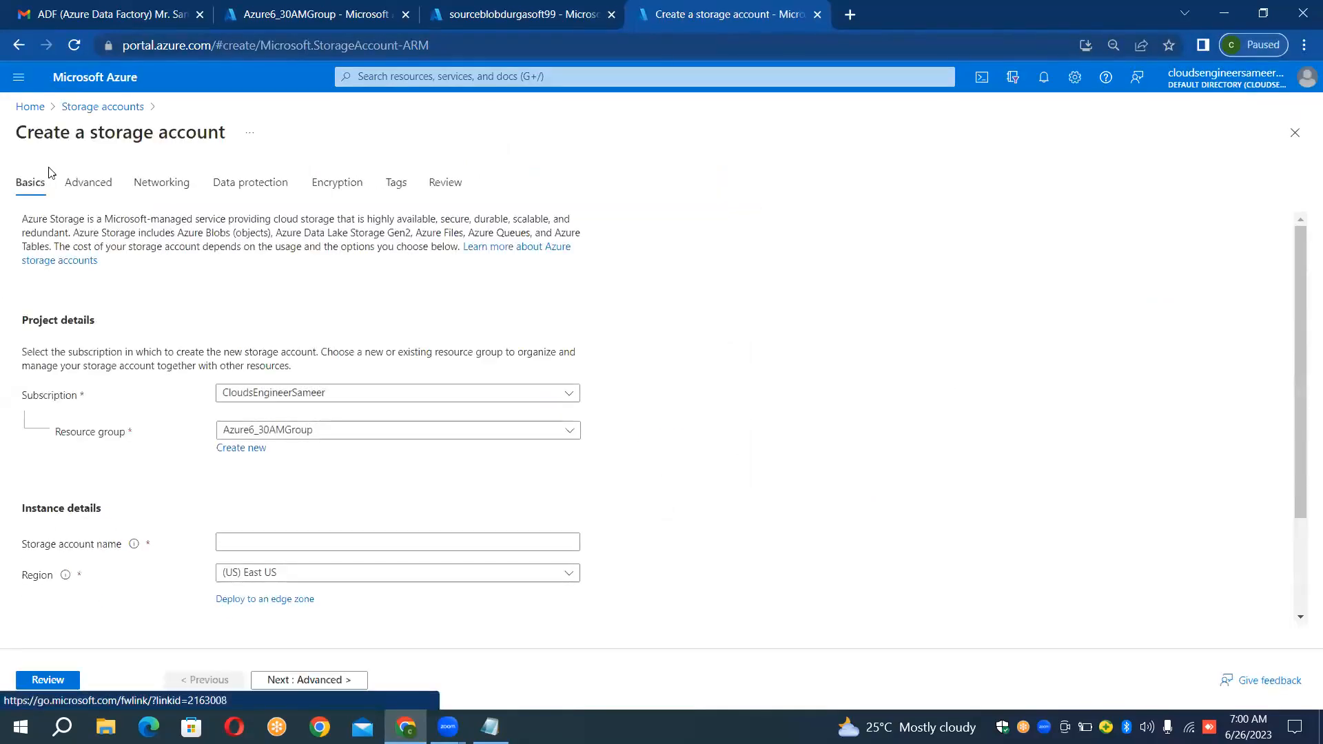
left_click(390, 539)
type("sinkd")
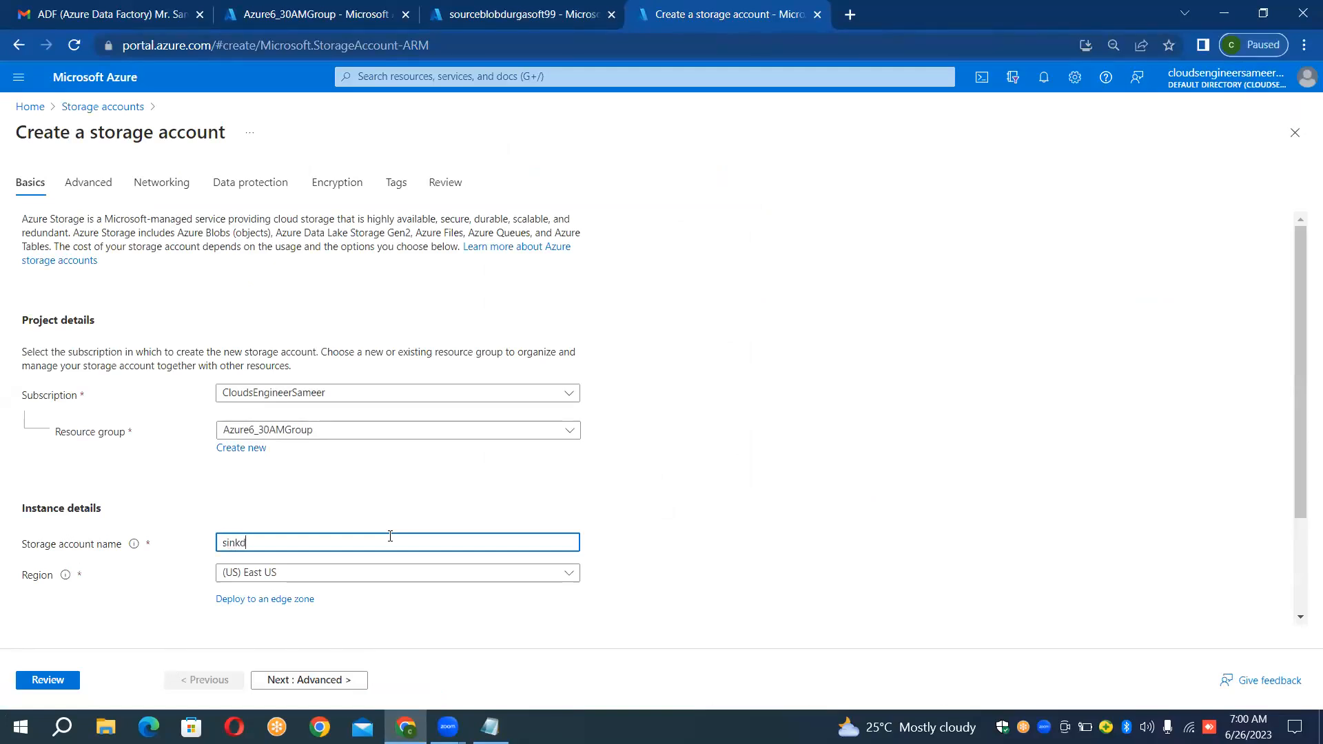
type("urgasoft")
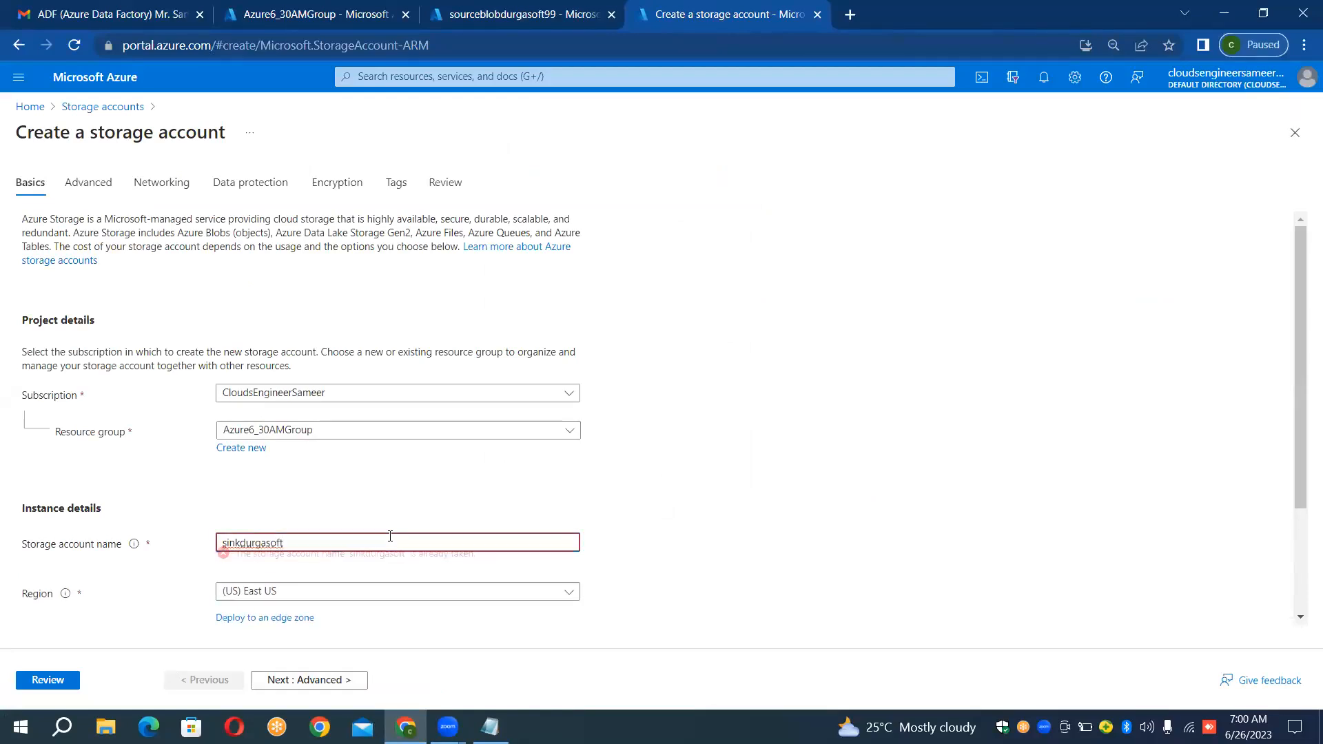
type("99")
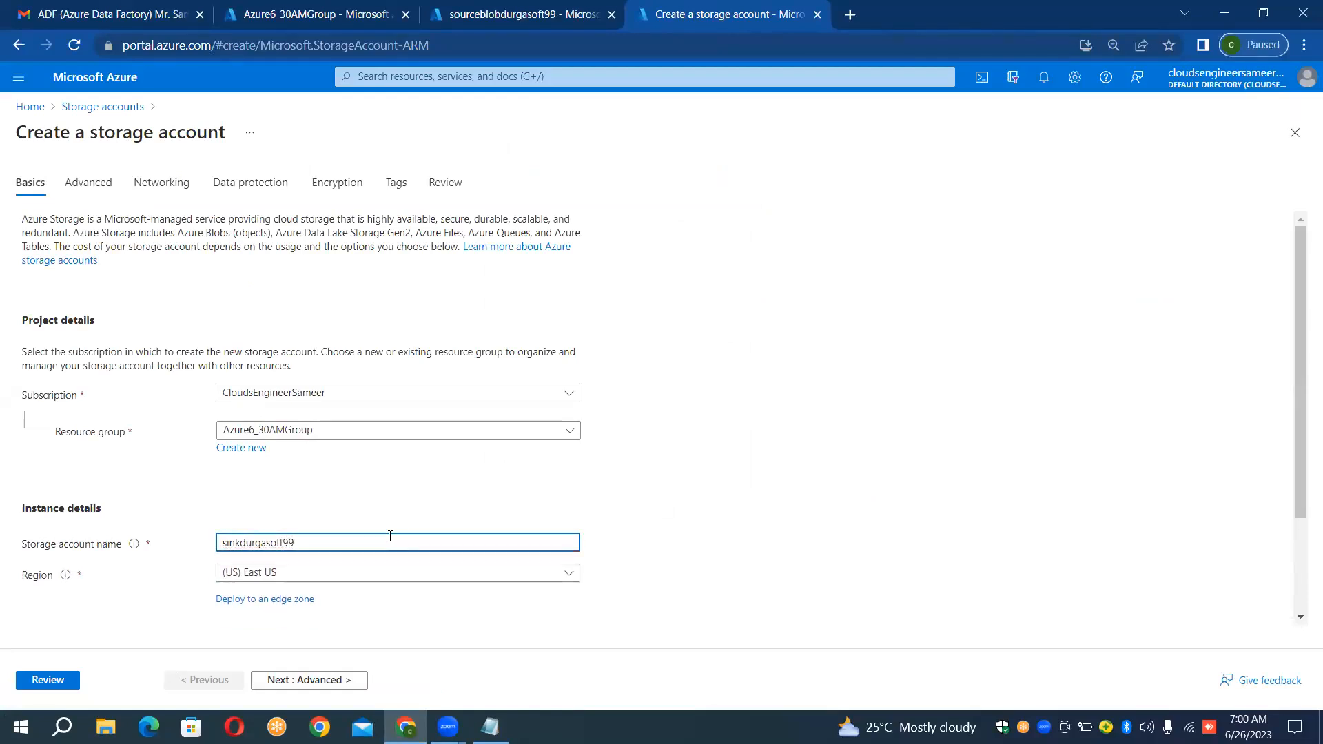
left_click(656, 494)
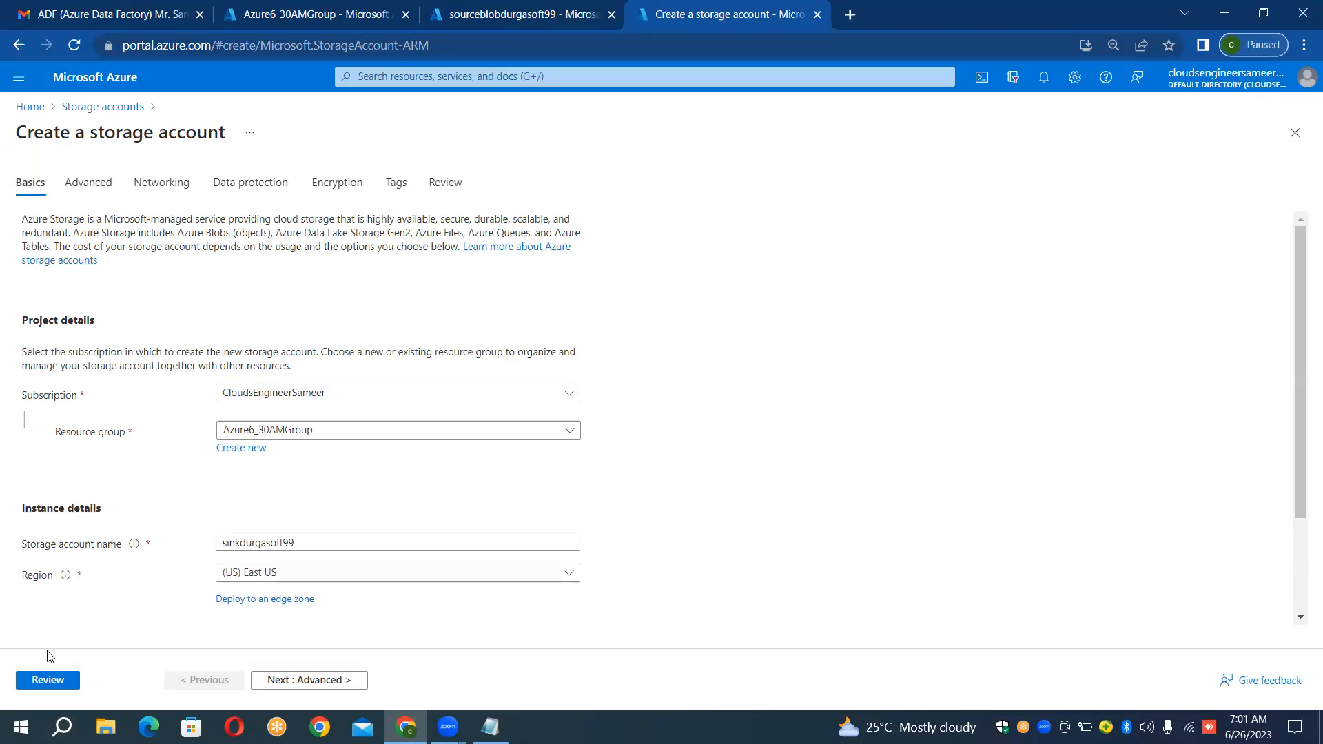
left_click(44, 680)
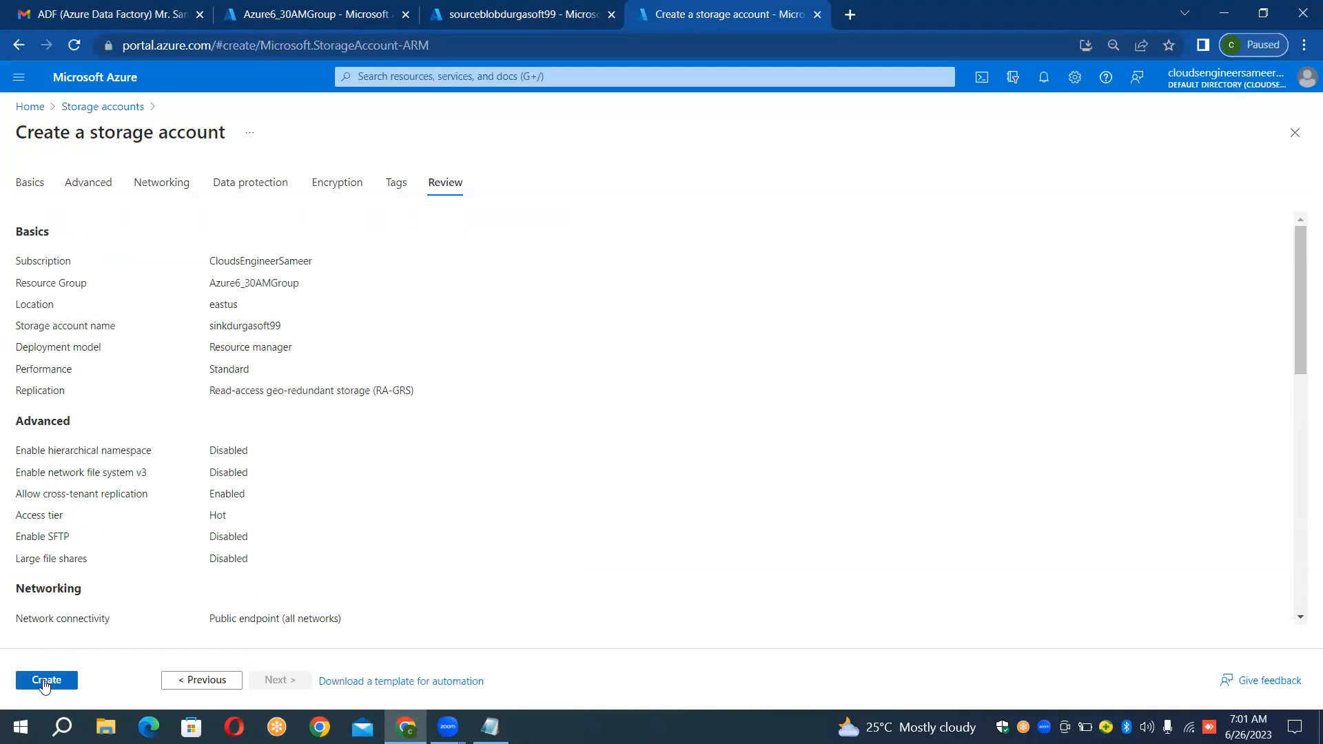
- Create the reviewed sinkdurgasoft99 storage account and open its resource page after deployment
left_click(31, 682)
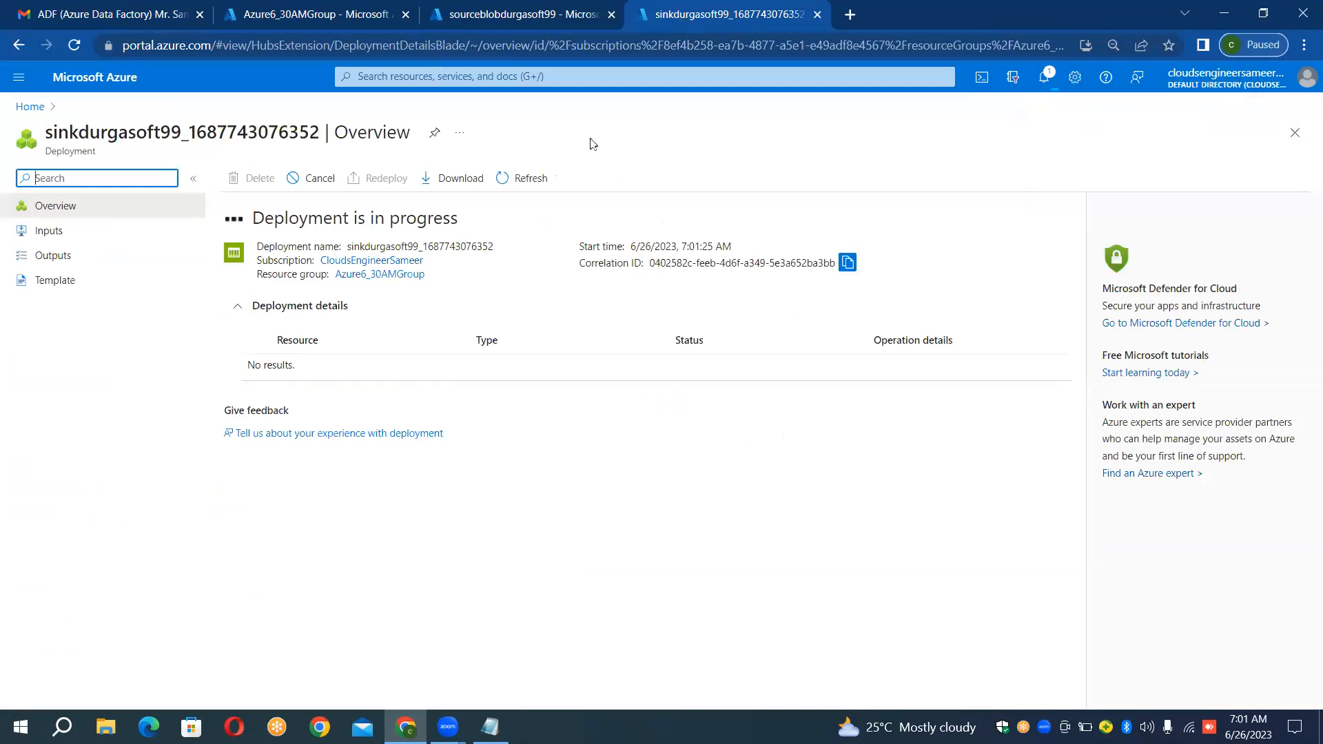
left_click(542, 188)
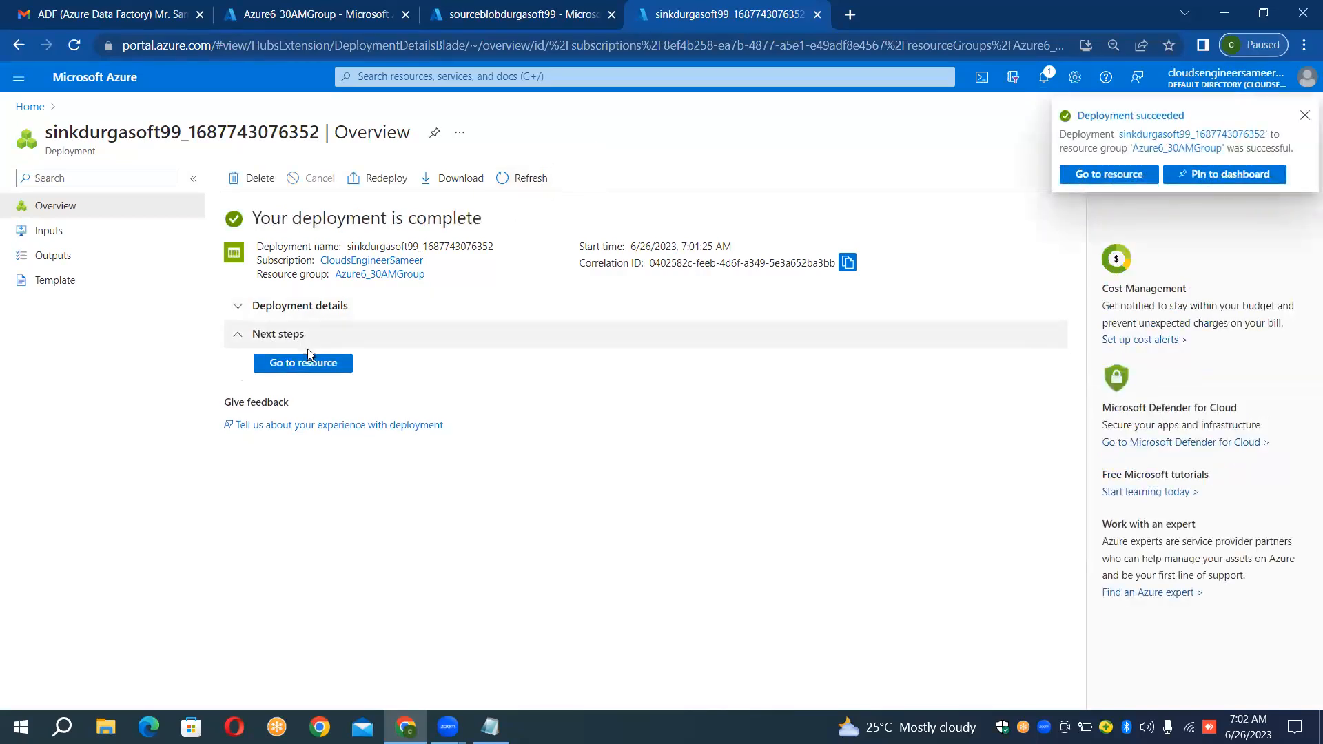
left_click(308, 365)
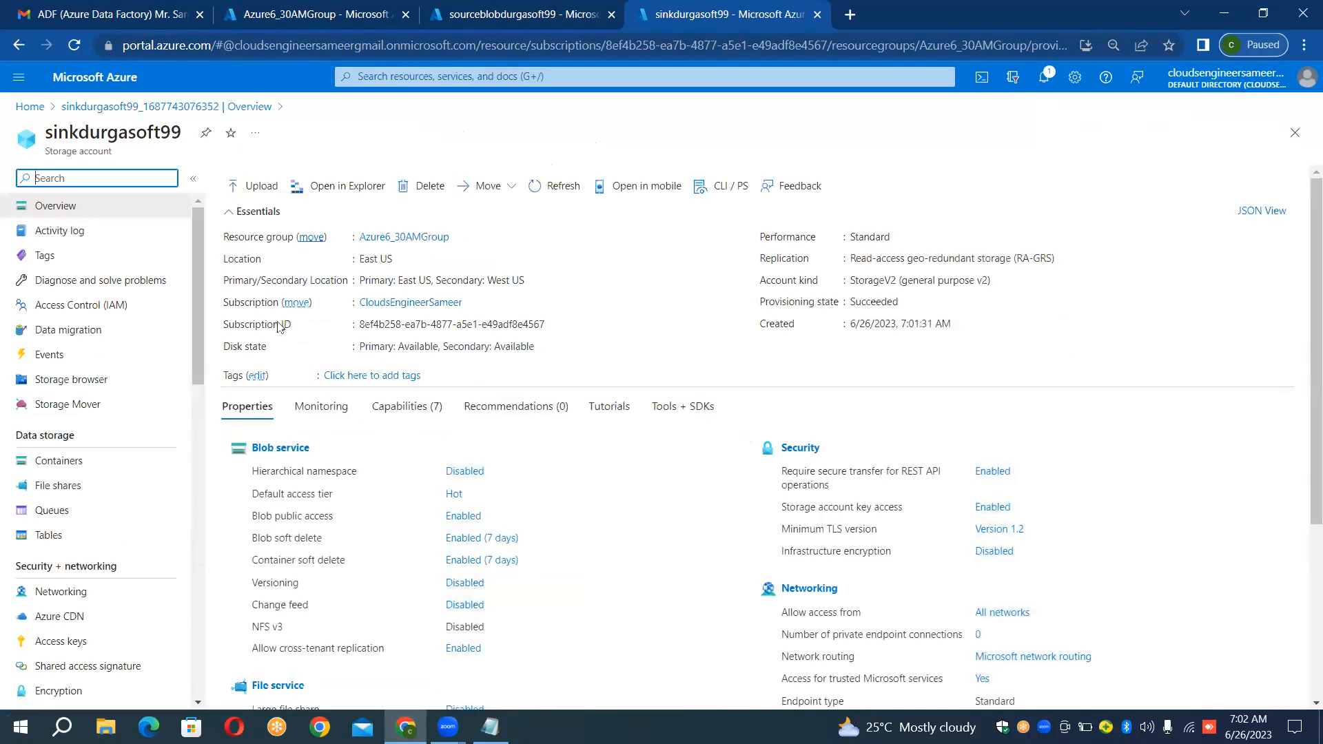
- Compare the overview pages of the sourceblobdurgasoft99 and sinkdurgasoft99 storage accounts
left_click(452, 6)
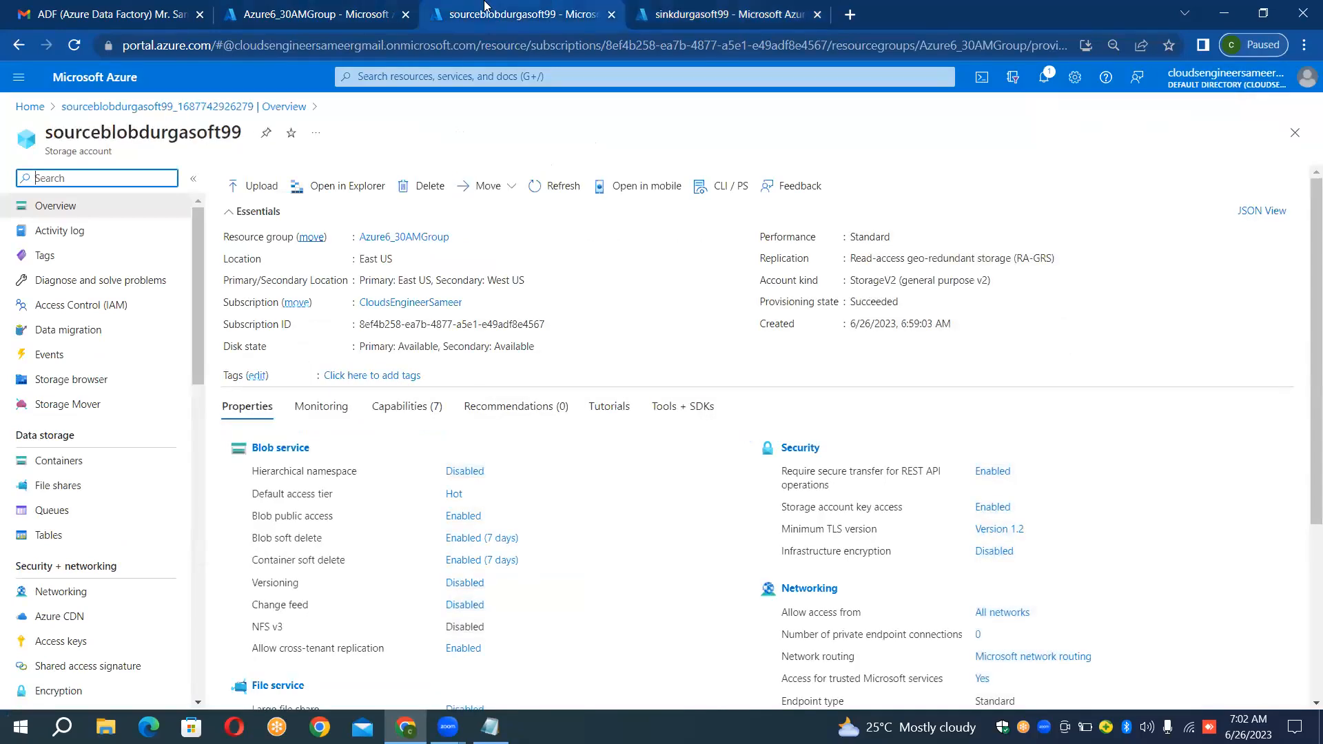
left_click(767, 6)
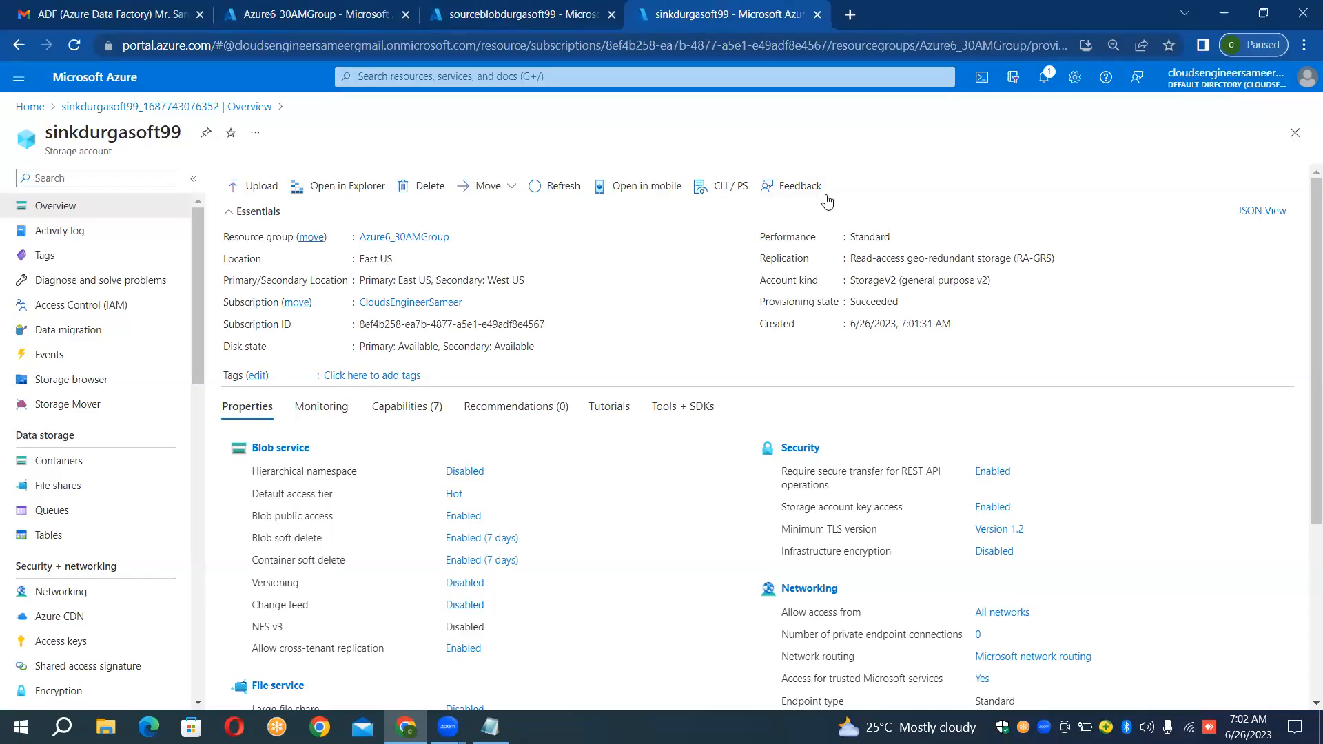
left_click(478, 6)
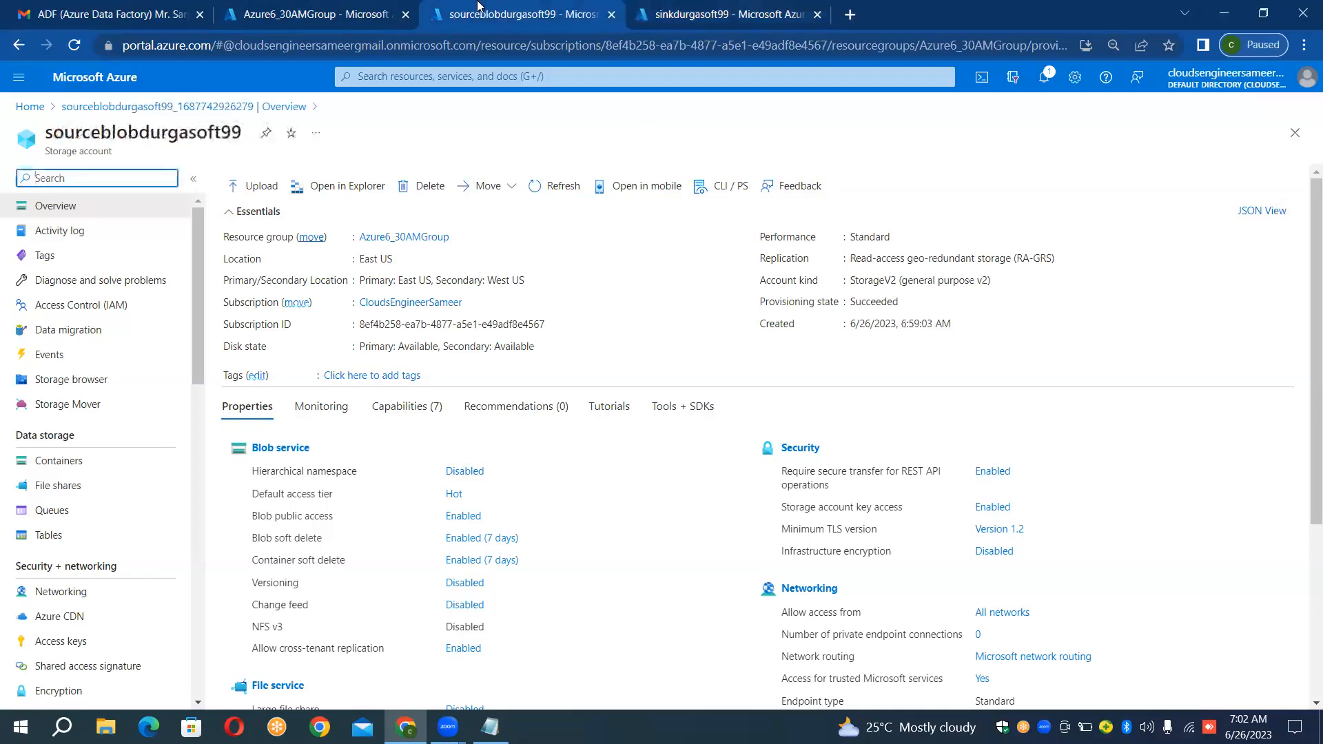
left_click(650, 7)
left_click(543, 8)
left_click(722, 12)
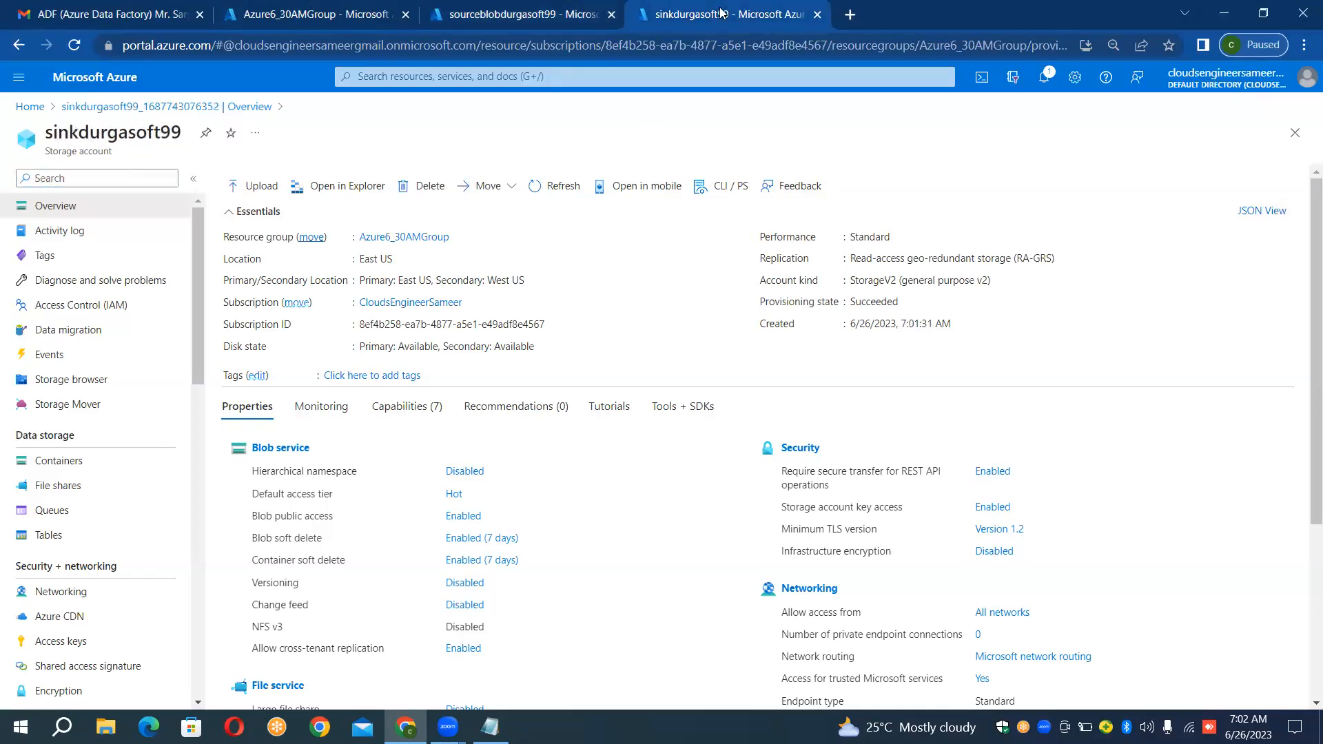
left_click(553, 8)
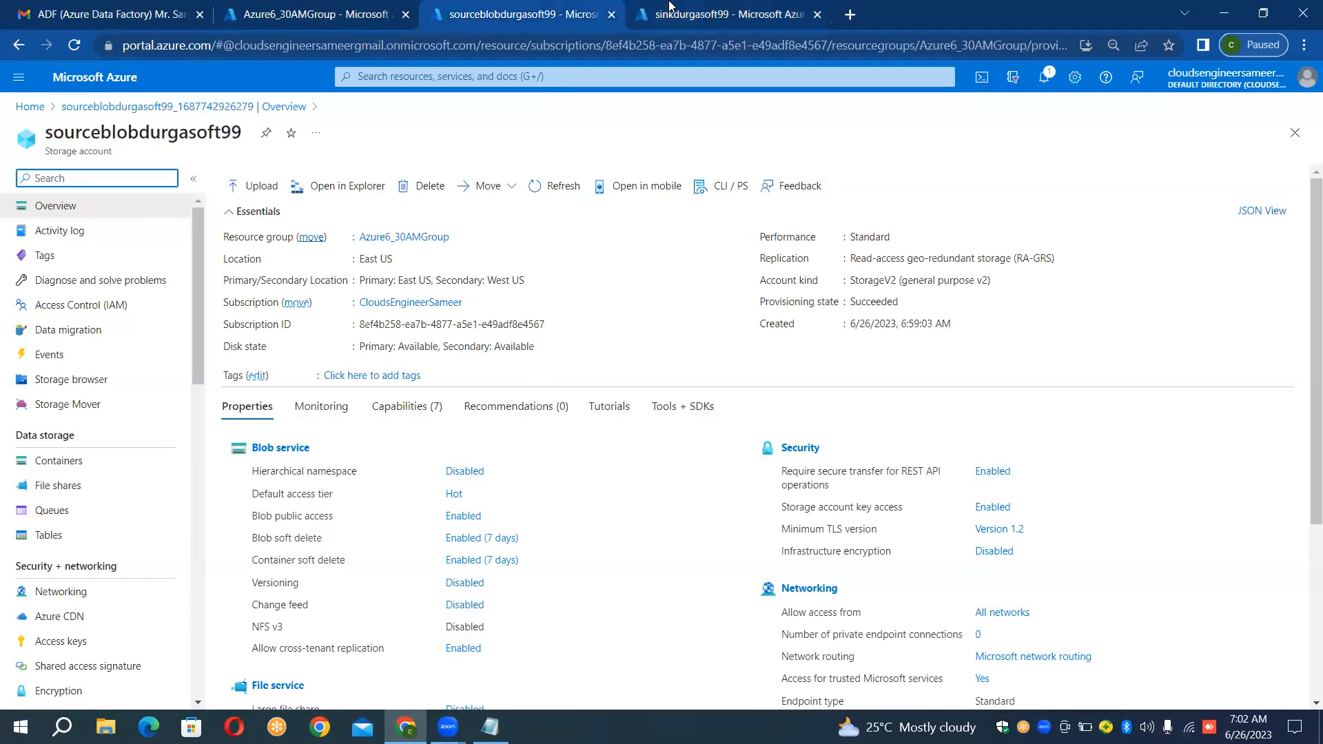
left_click(669, 5)
left_click(580, 10)
left_click(667, 8)
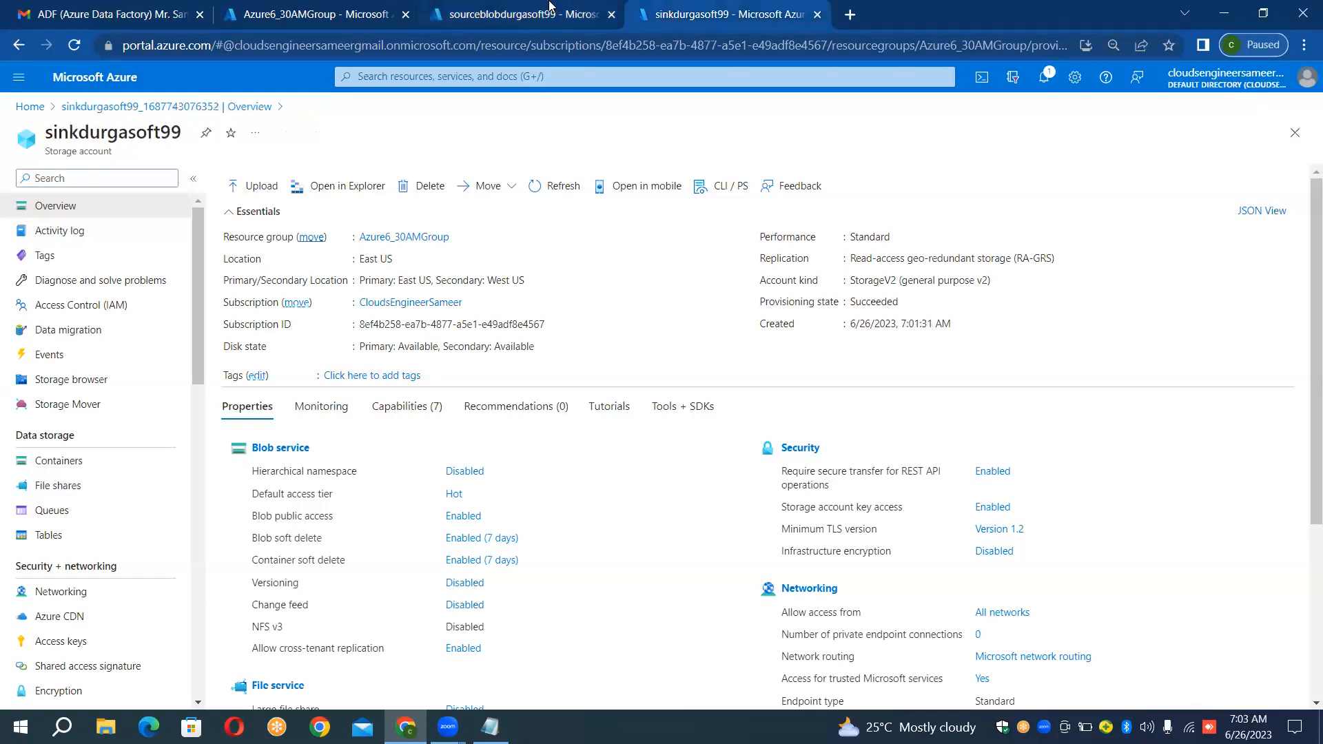
left_click(549, 5)
left_click(656, 8)
- Switch to Notepad and review the case study steps from Create Resource Group through Create ADF Session
left_click(490, 727)
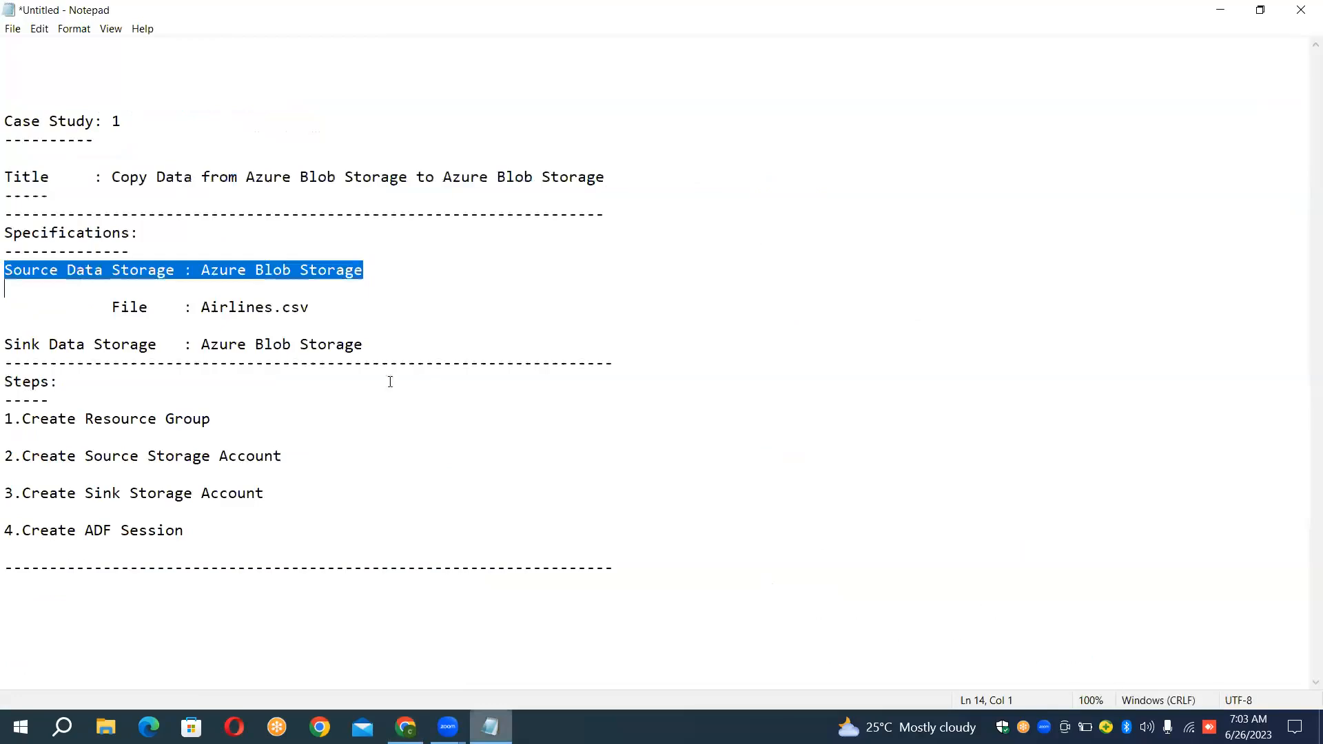
left_click(7, 418)
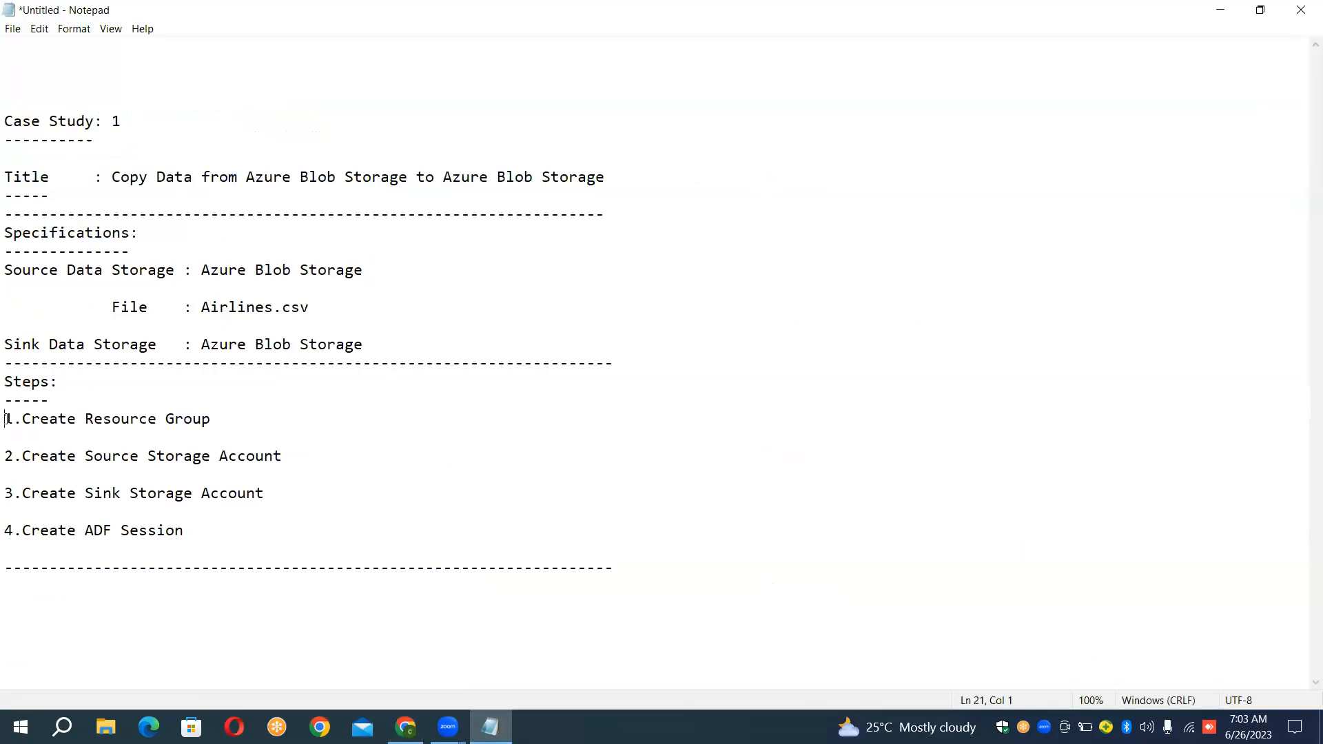
key("shift+Down")
key("shift+Down")
key("shift+Down")
key("shift+Down")
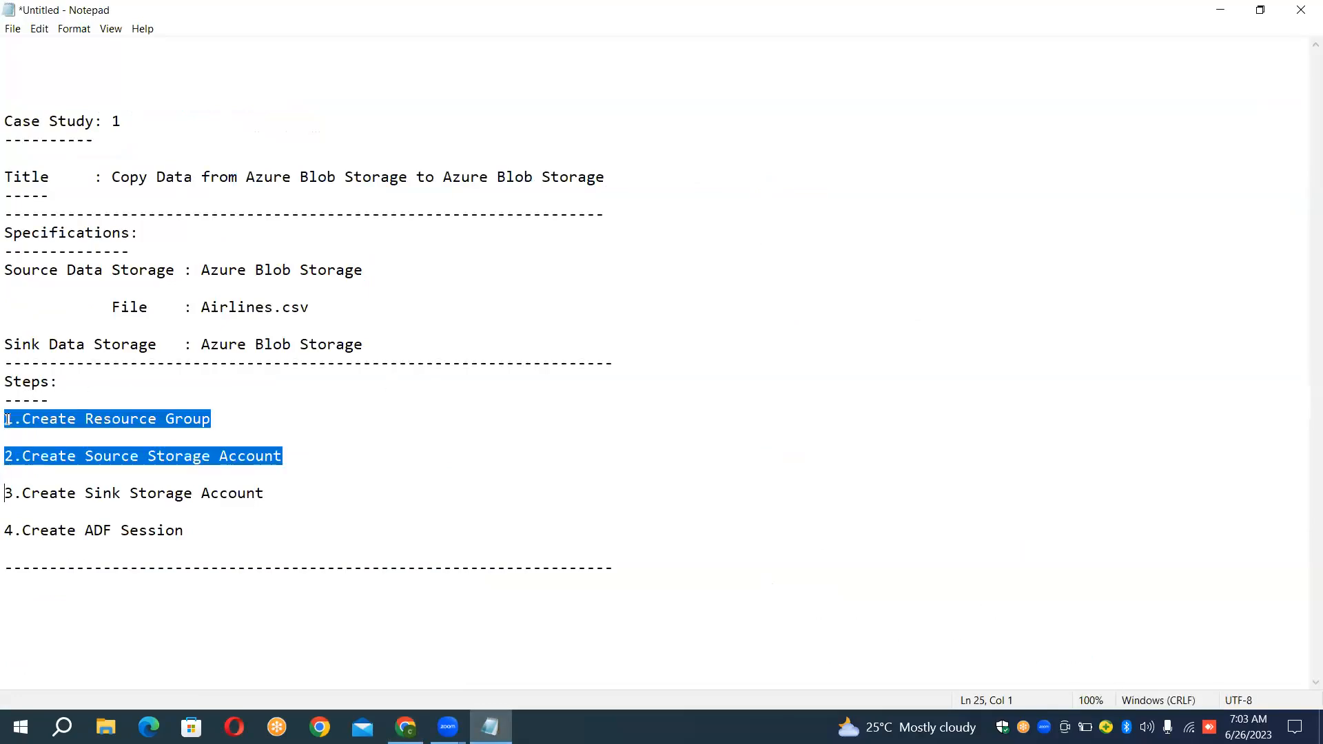
key("shift+Down")
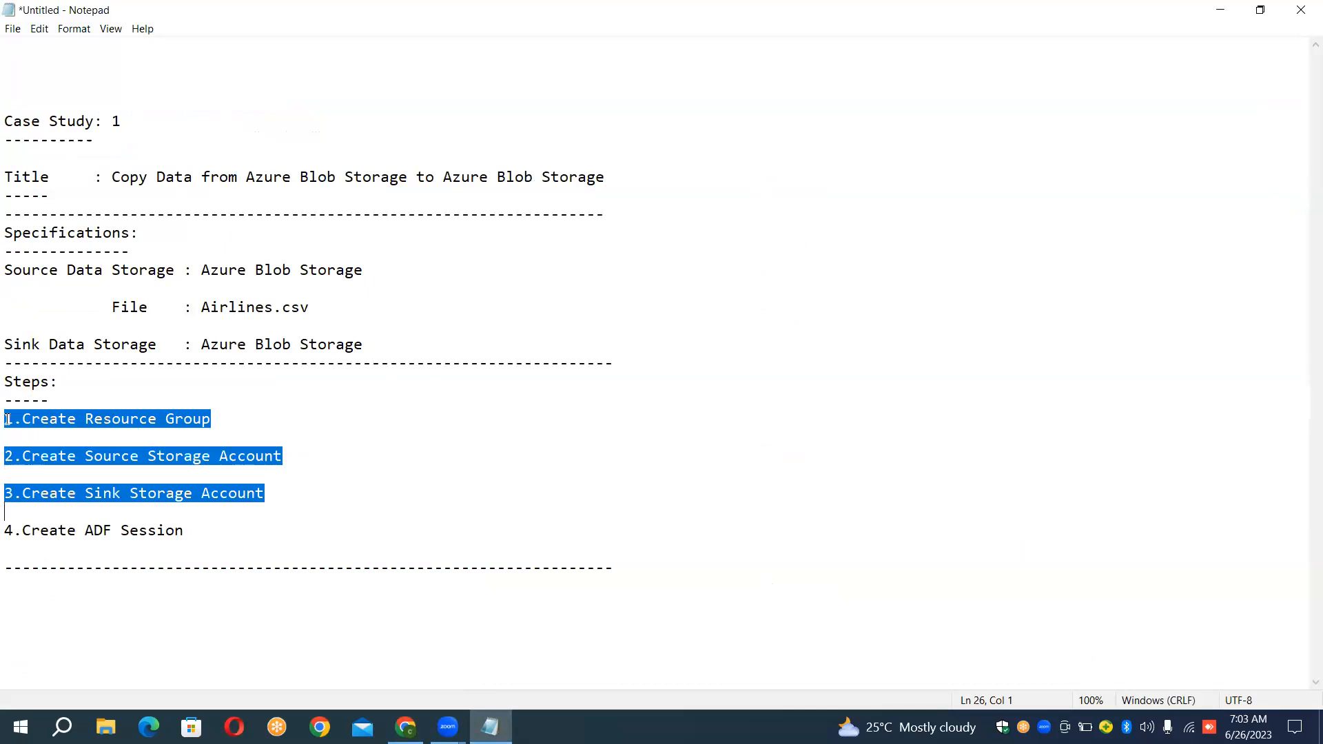
key("Down")
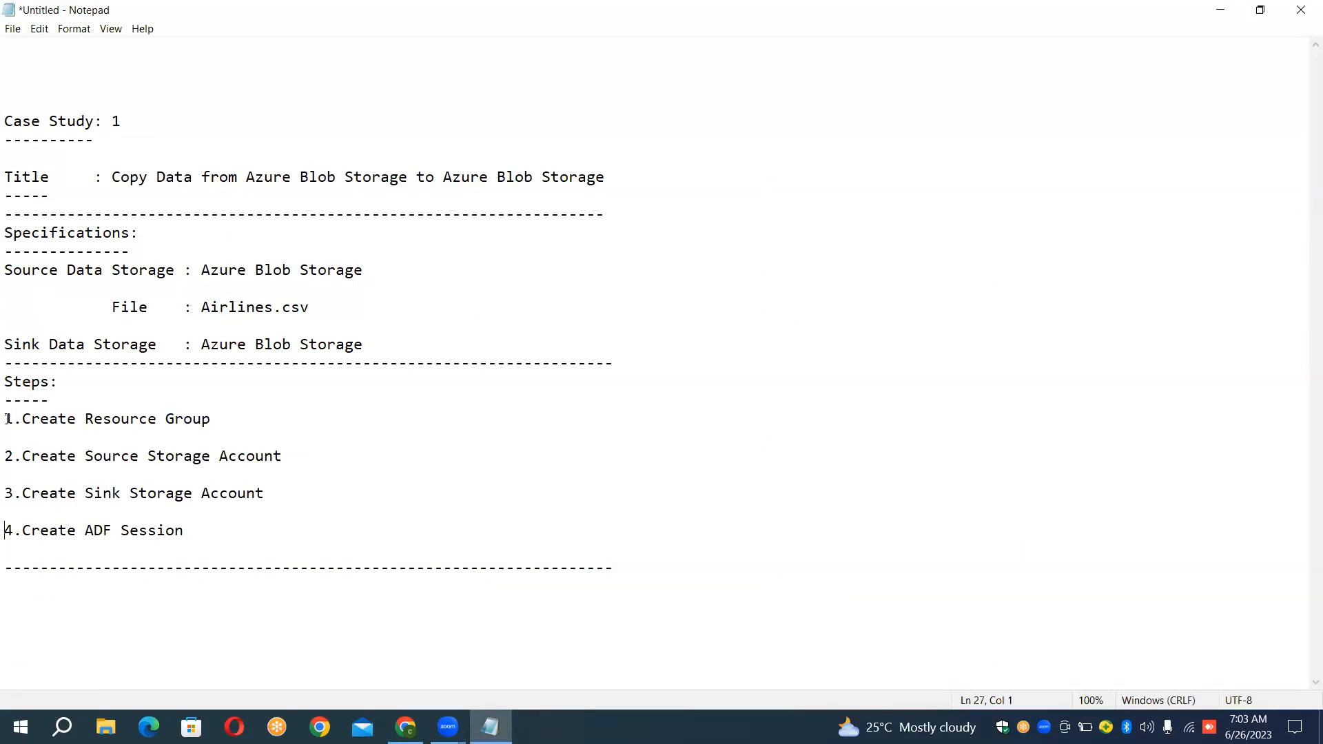
key("shift+Down")
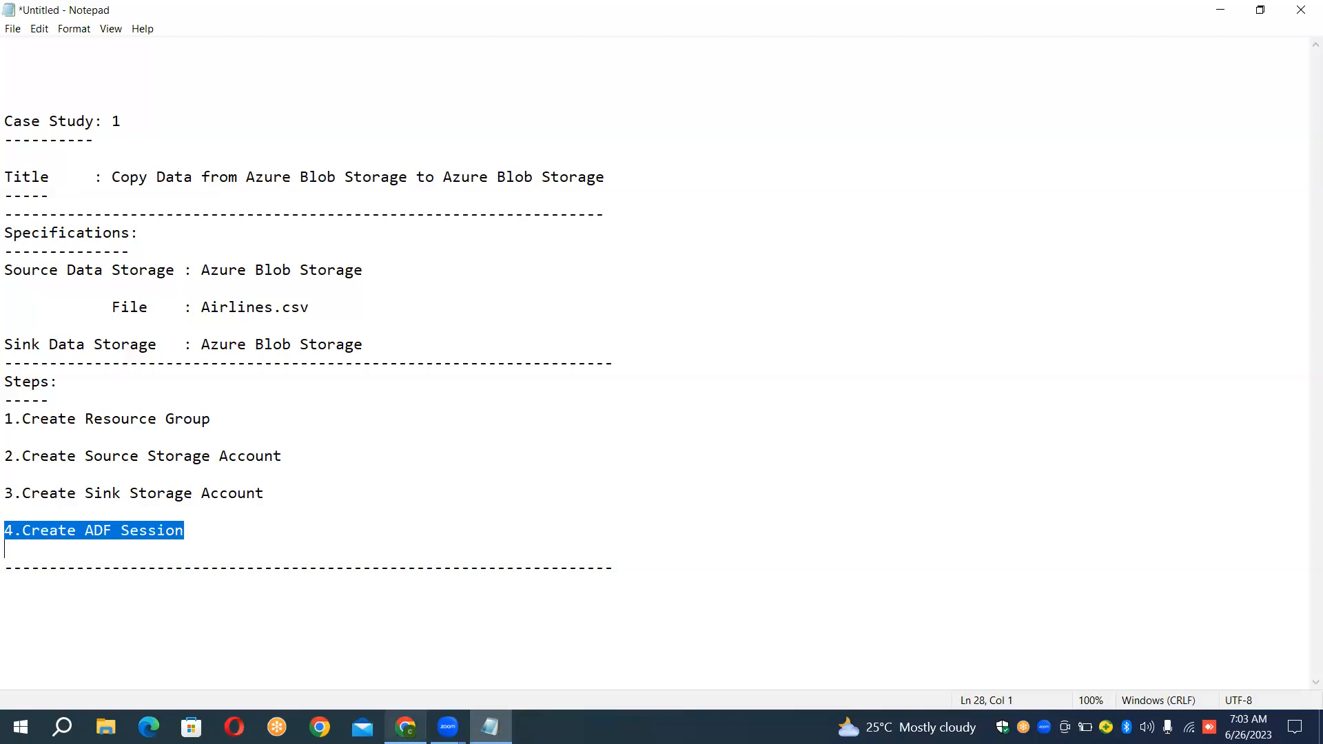
- Switch to Chrome and load the Microsoft Azure portal home page in a new browser tab
left_click(405, 727)
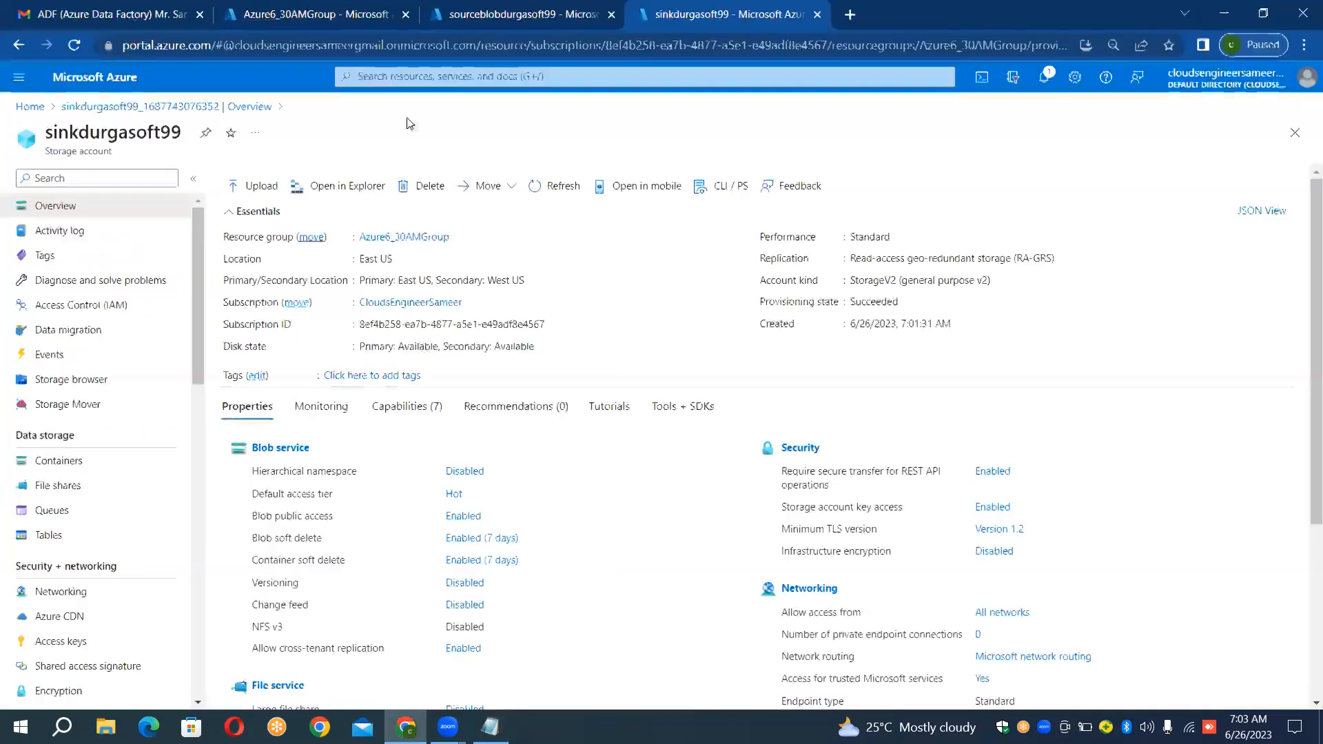
left_click(849, 15)
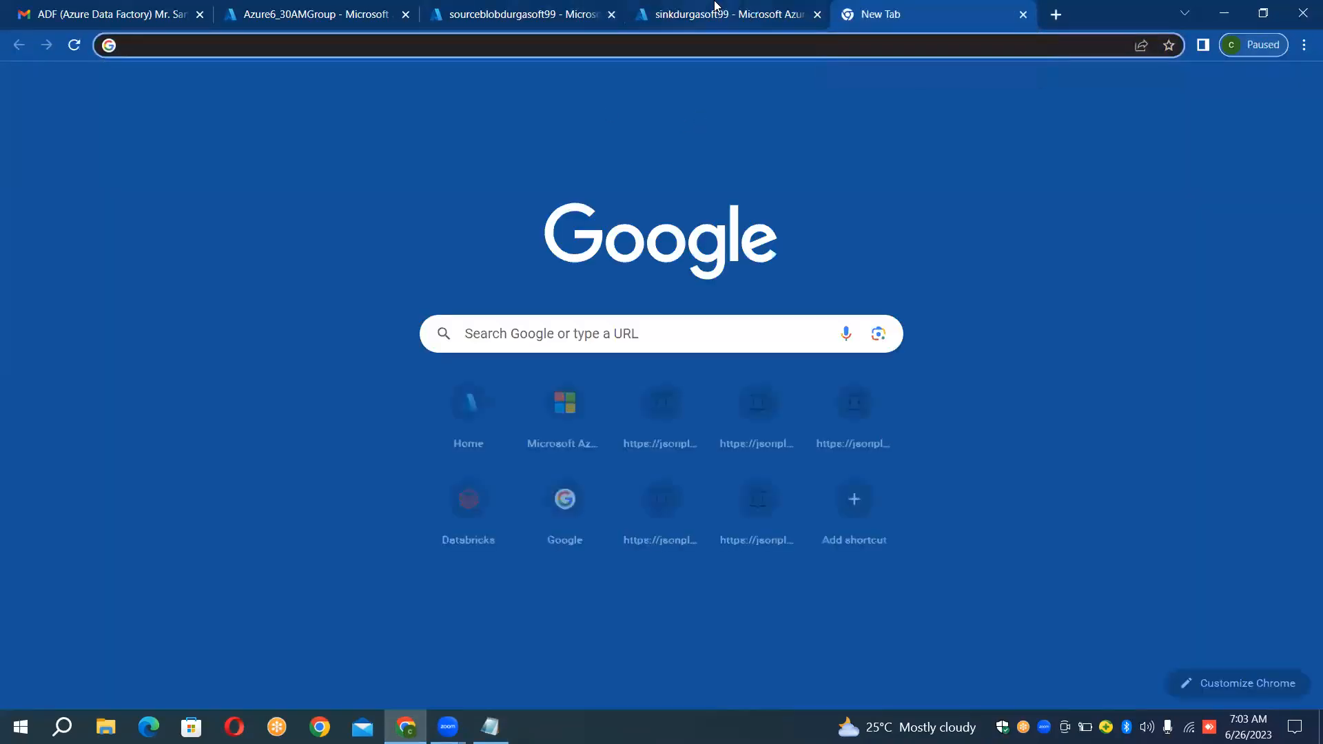
left_click(483, 405)
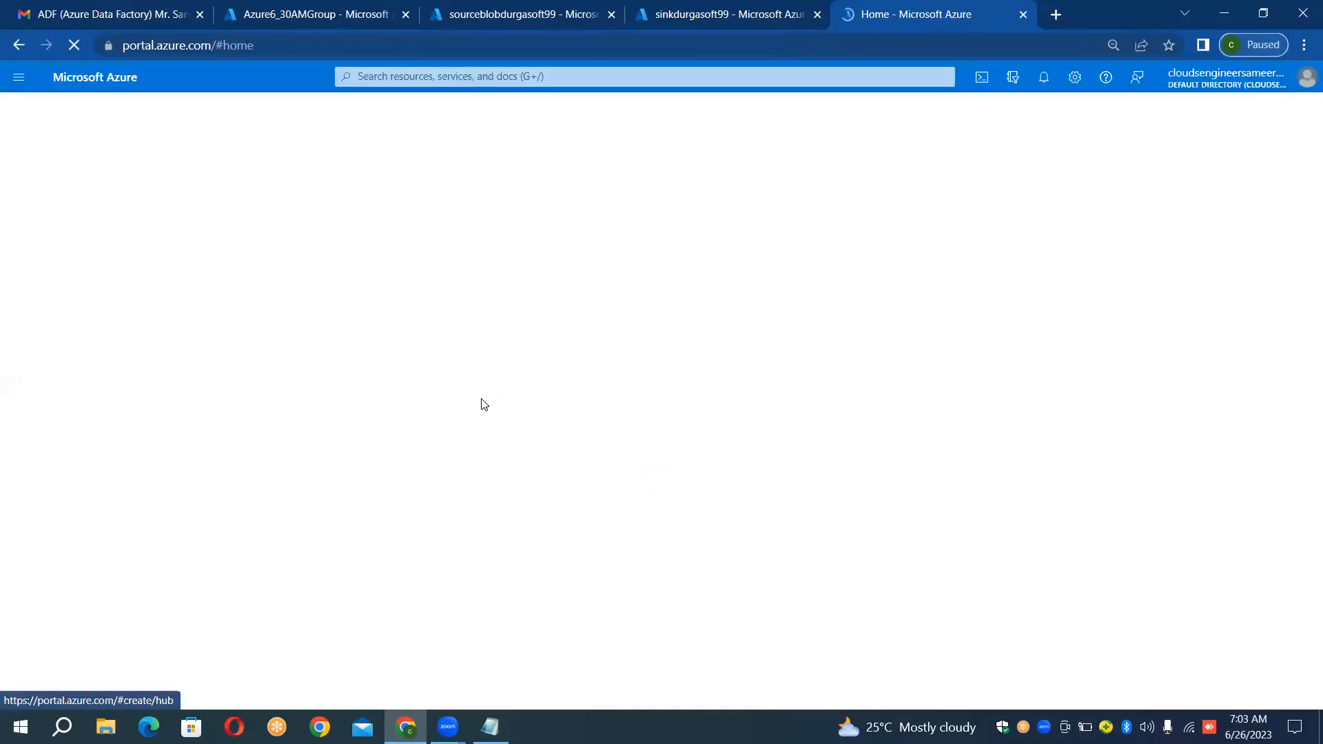
- Compare the sourceblobdurgasoft99 and sinkdurgasoft99 storage account pages, dismissing the advertisement that covers them
left_click(658, 8)
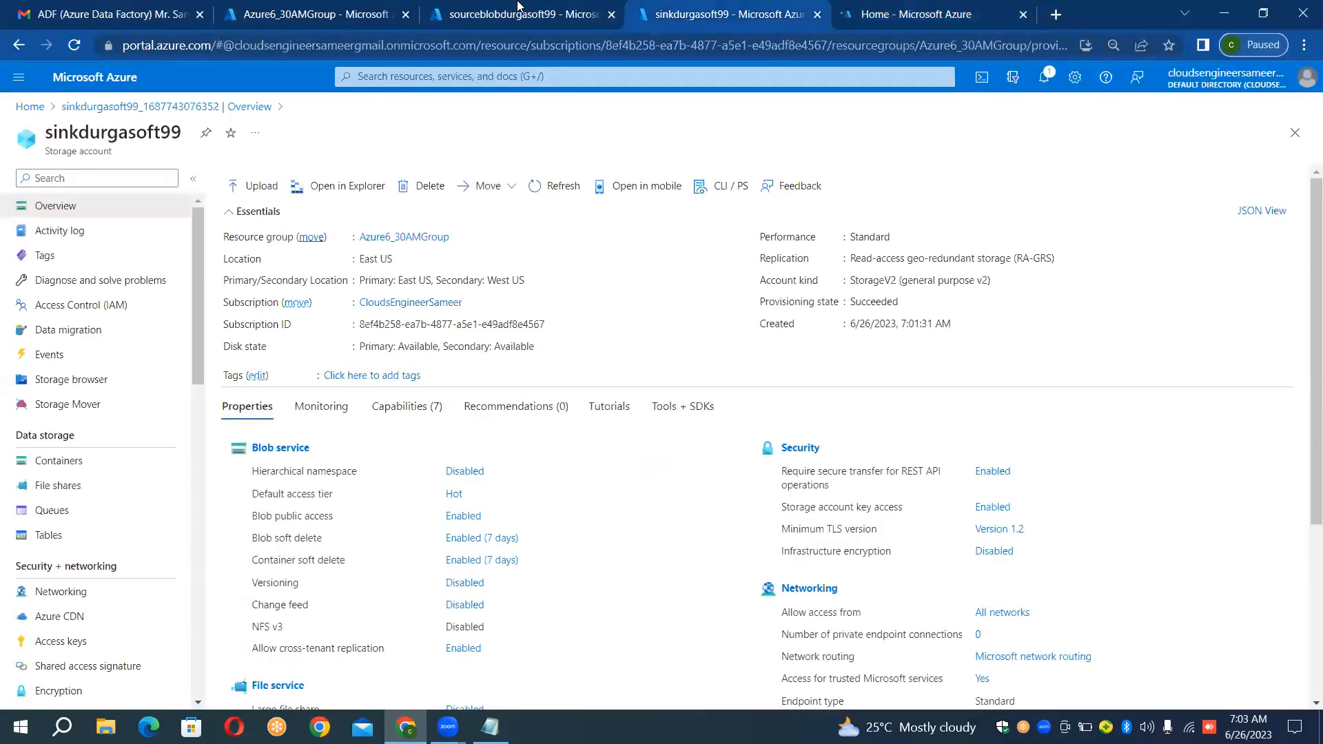
left_click(555, 8)
left_click(662, 15)
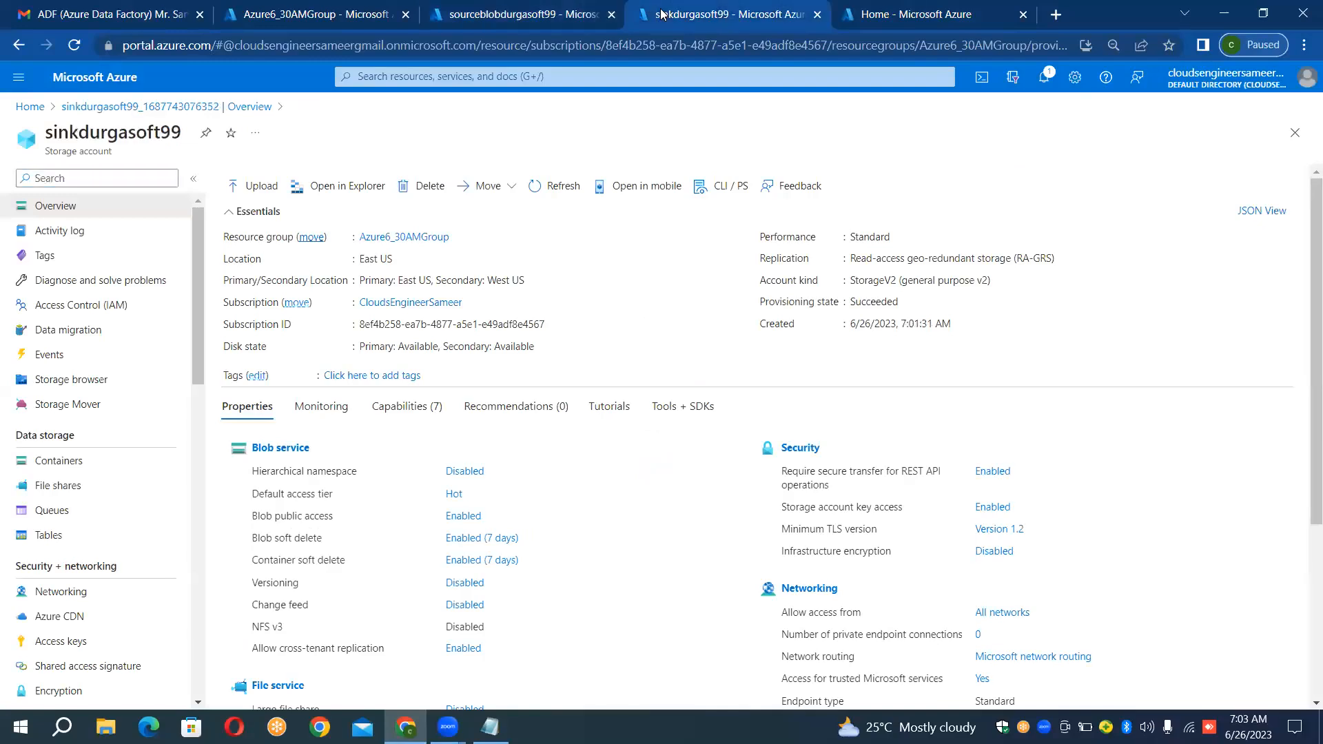
left_click(540, 3)
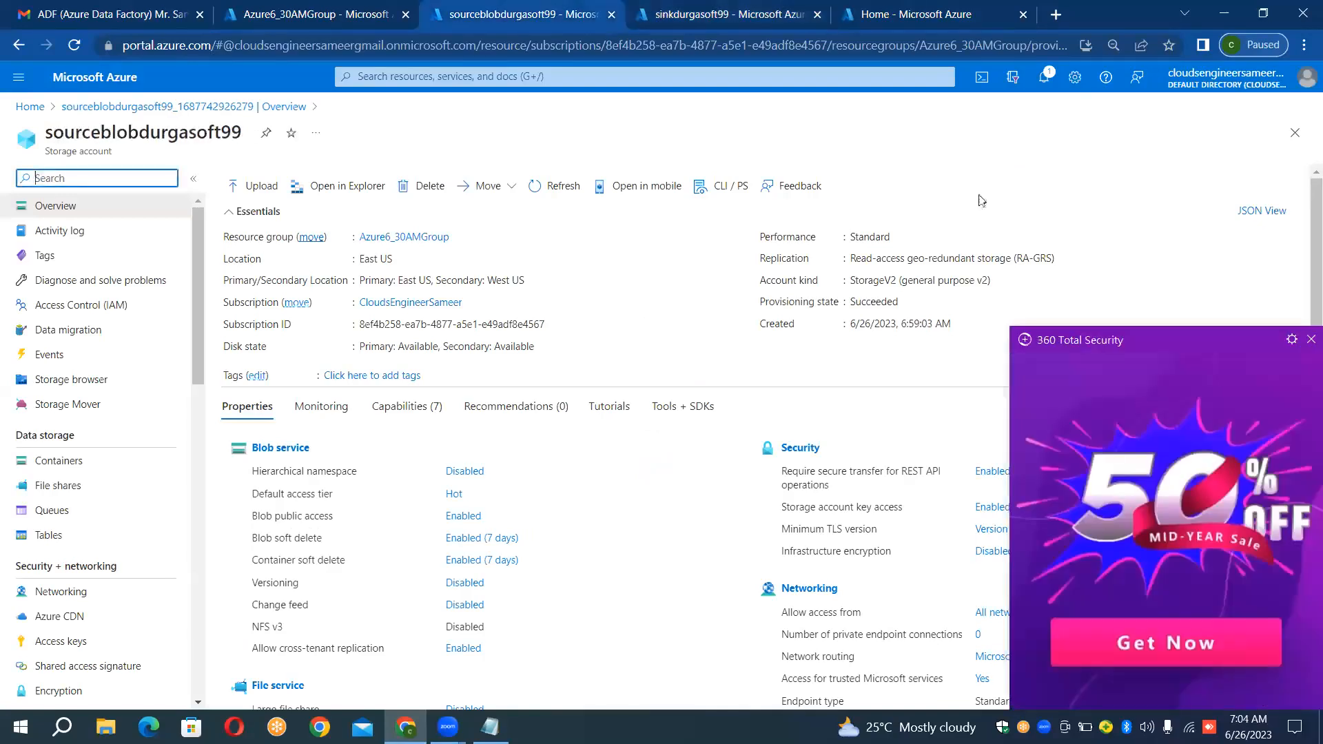
left_click(1305, 340)
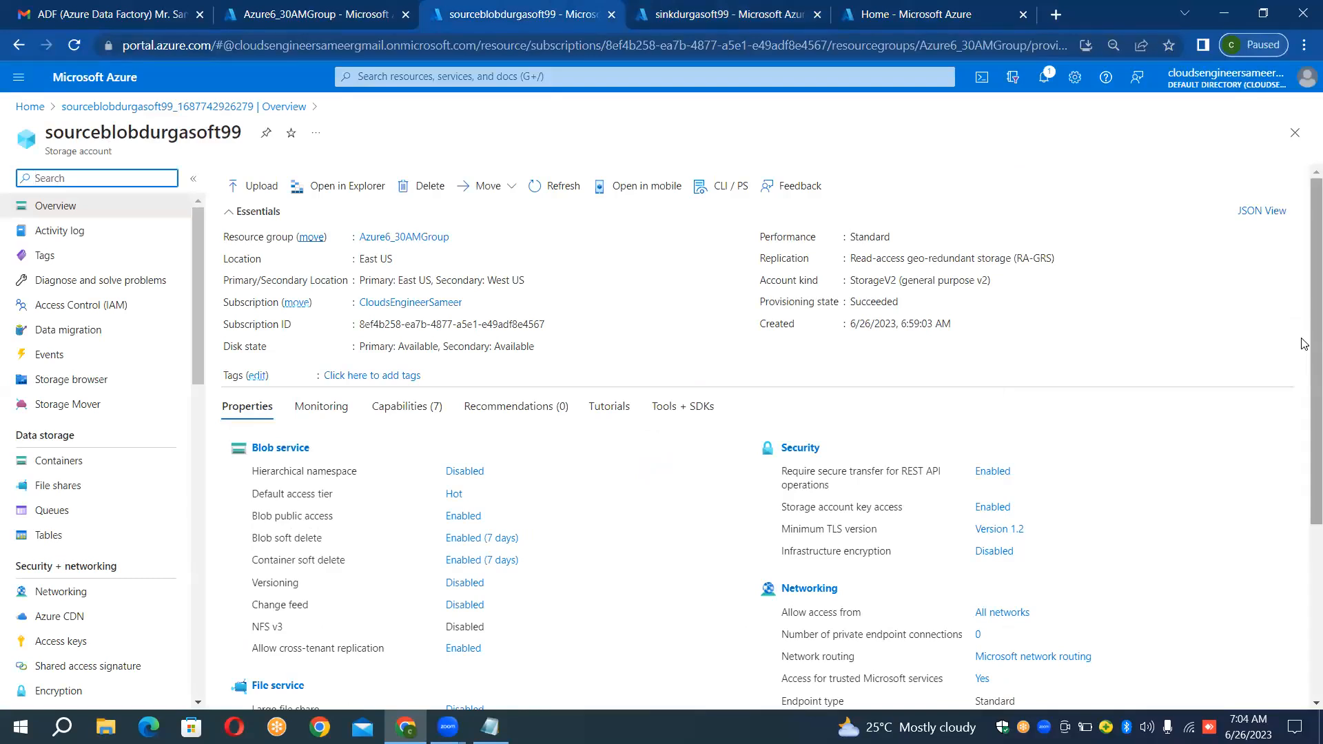
left_click(776, 7)
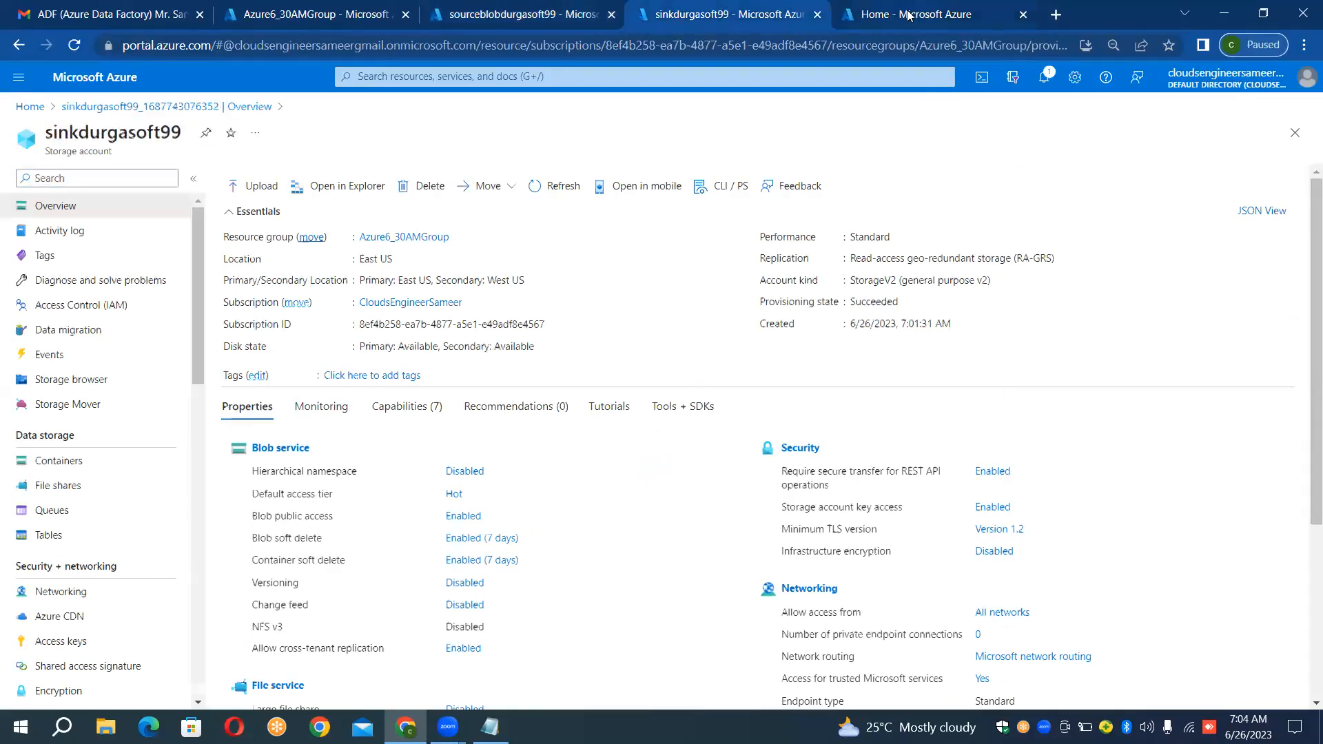
- Open the Data factories service from the Azure portal home page and start creating a new data factory
left_click(908, 14)
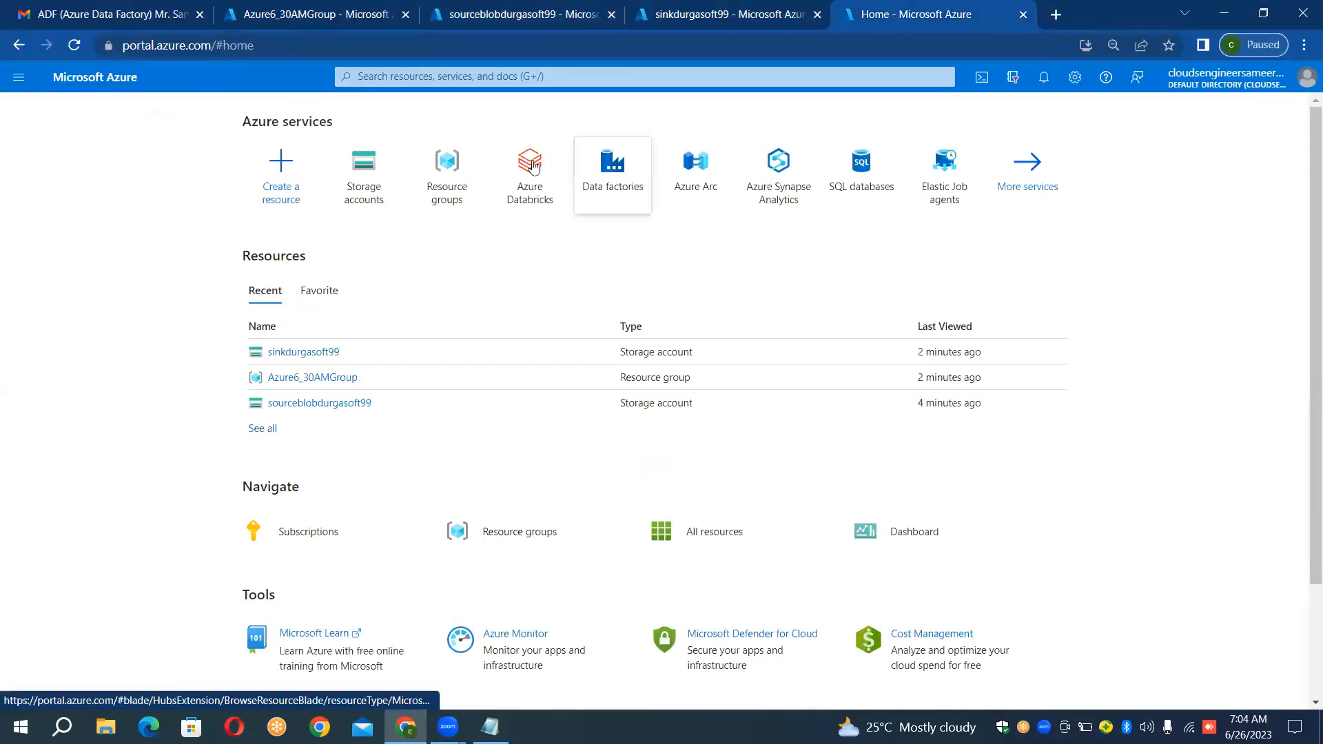
mouse_move(531, 176)
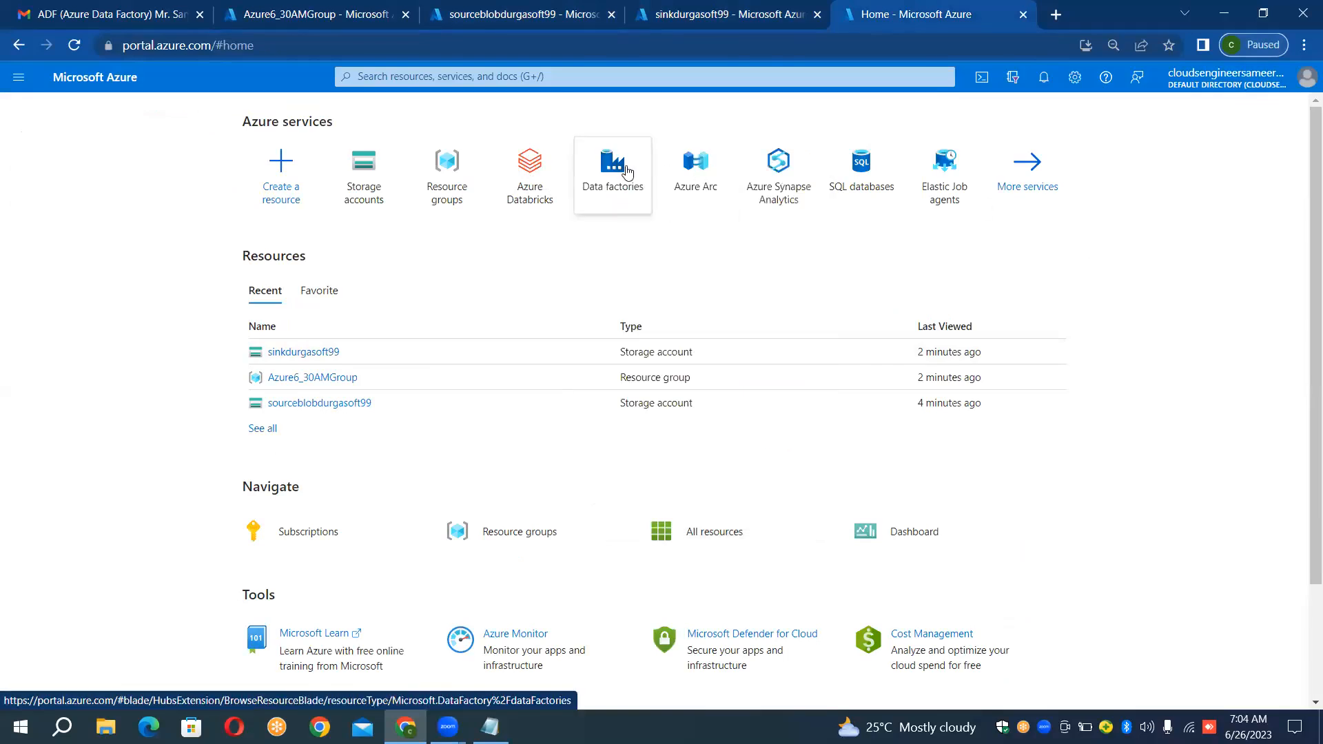
mouse_move(627, 173)
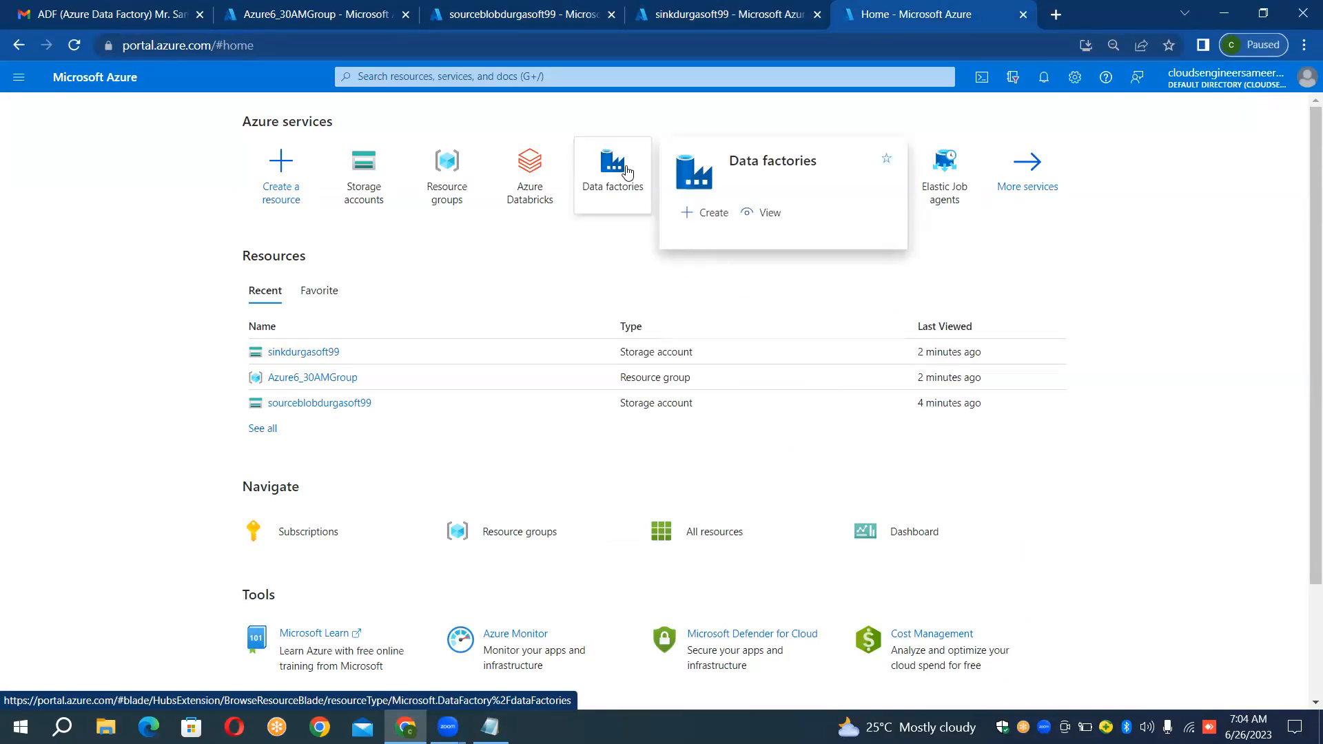
left_click(627, 173)
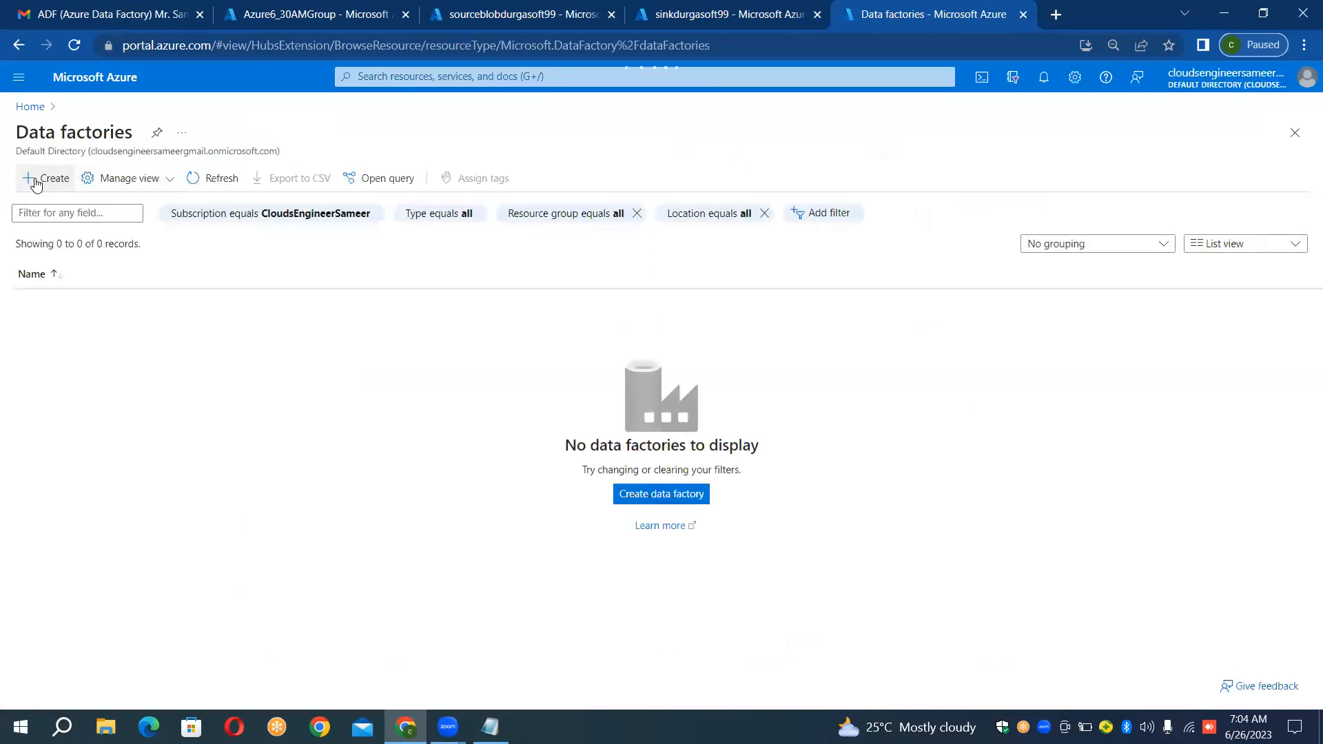
left_click(35, 182)
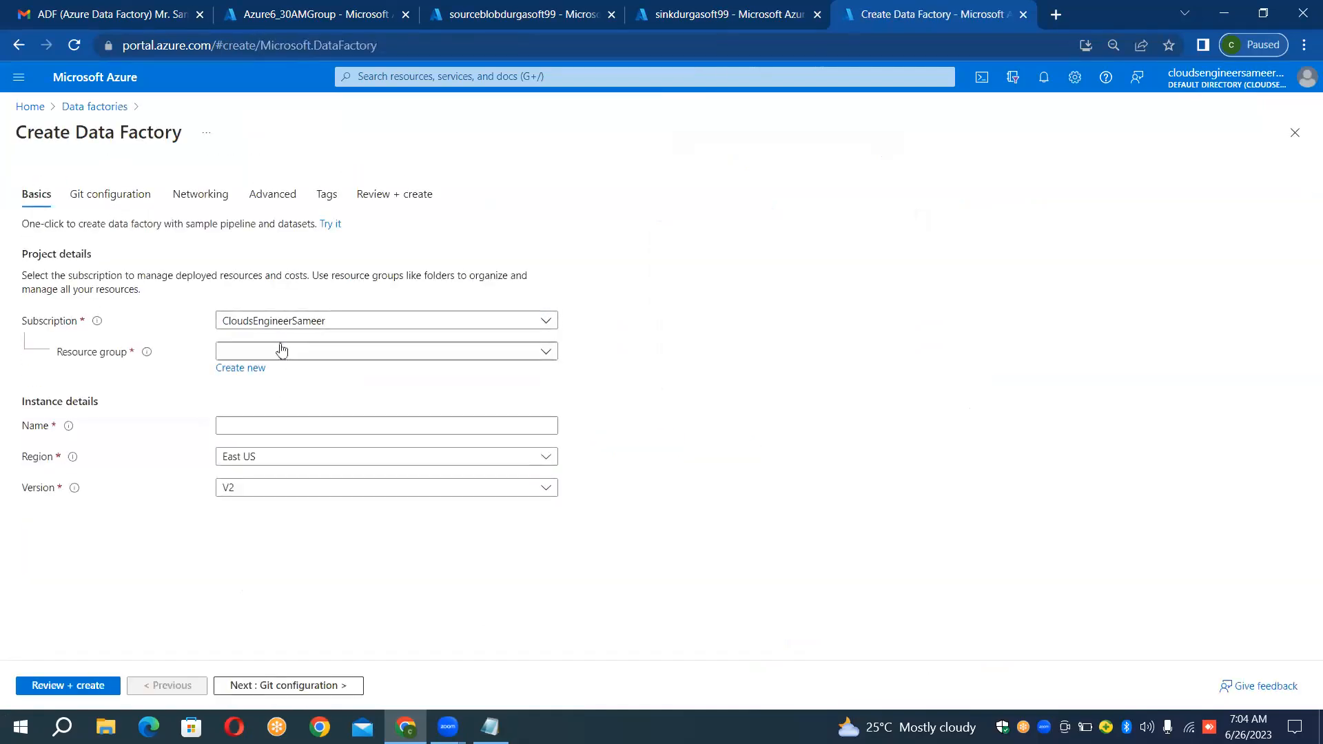
- Assign the new data factory to resource group Azure6_30AMGroup and name it InstanceBlobToBlobCopy
left_click(282, 354)
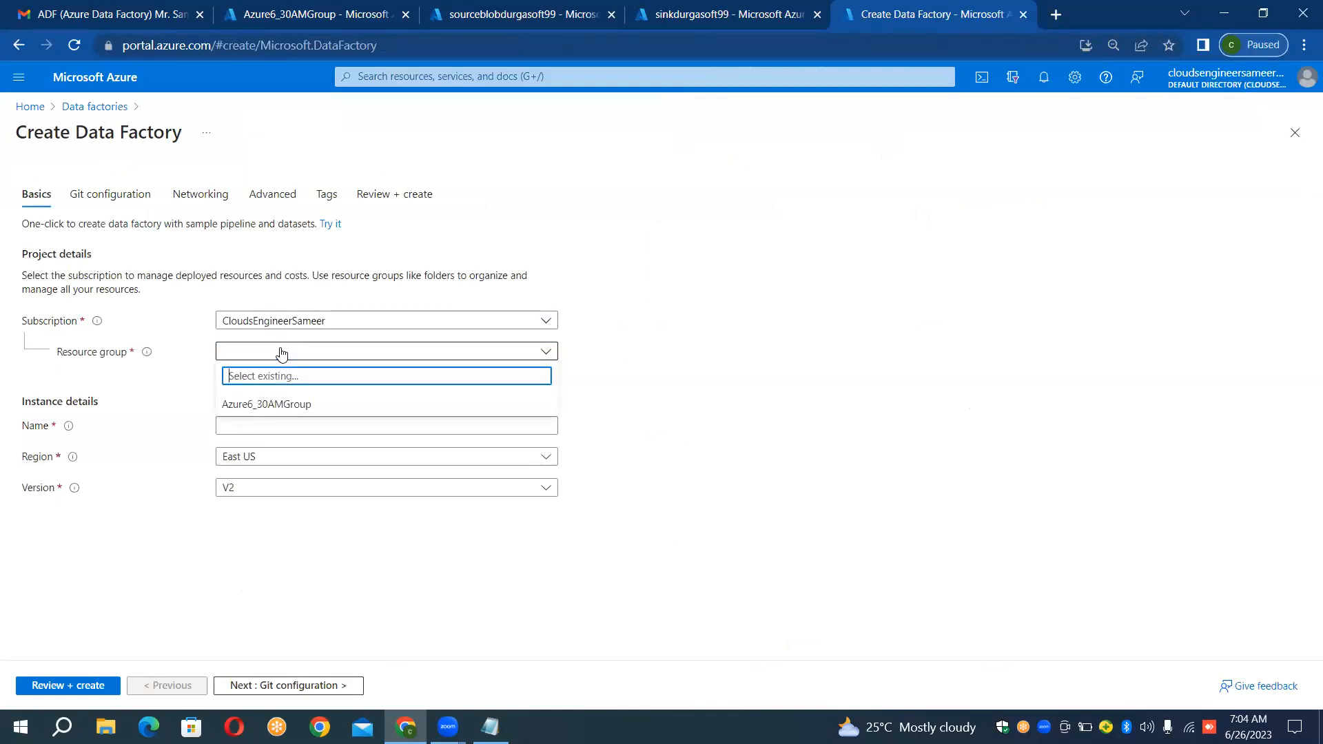
left_click(278, 404)
left_click(266, 427)
type("Instance")
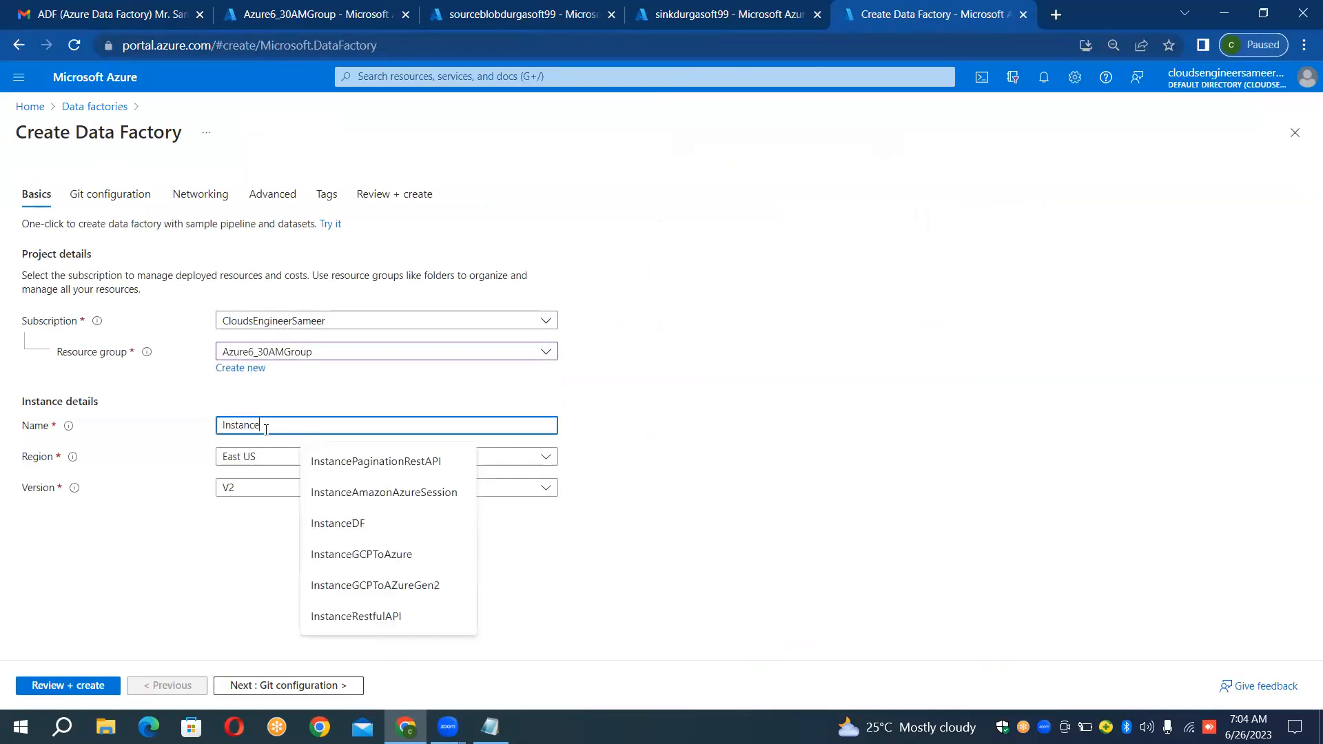
type("BlobToBlob ")
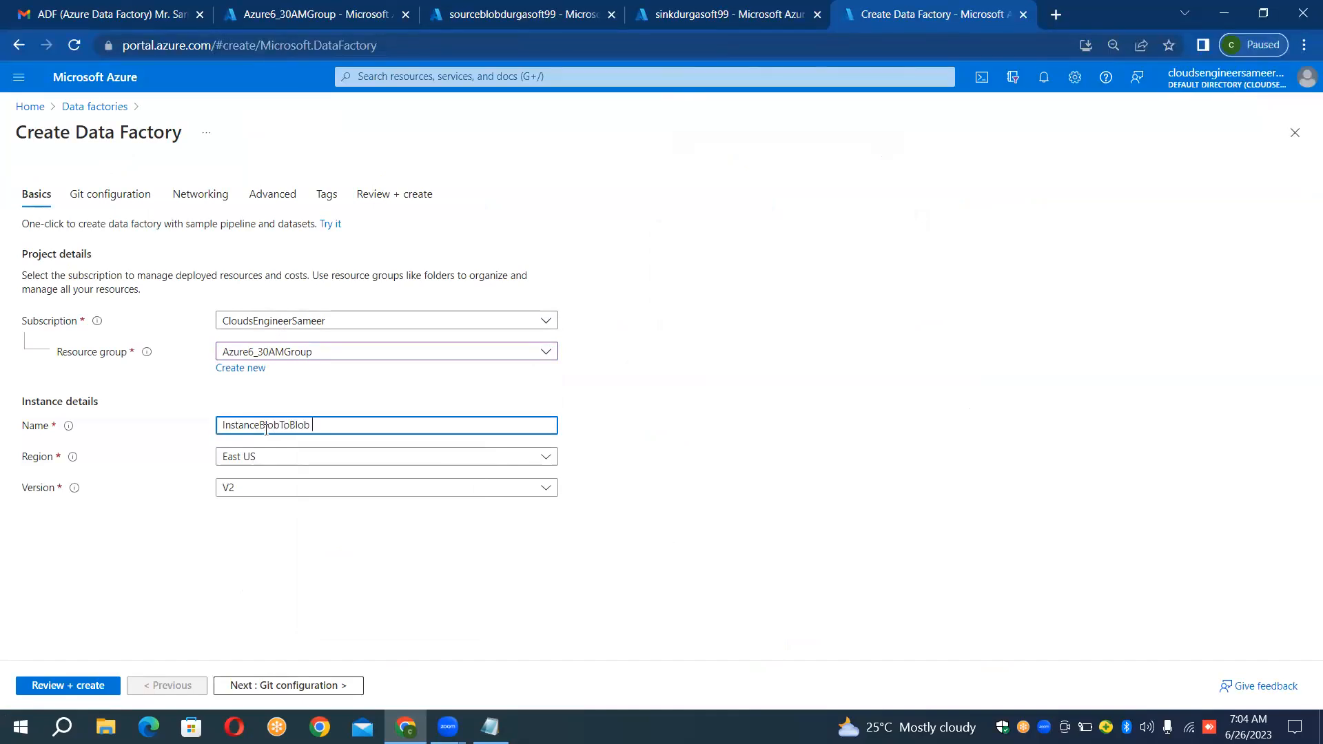
type("Copy")
- Review the data factory configuration and try to deploy it, dismissing the deployment notification
left_click(91, 686)
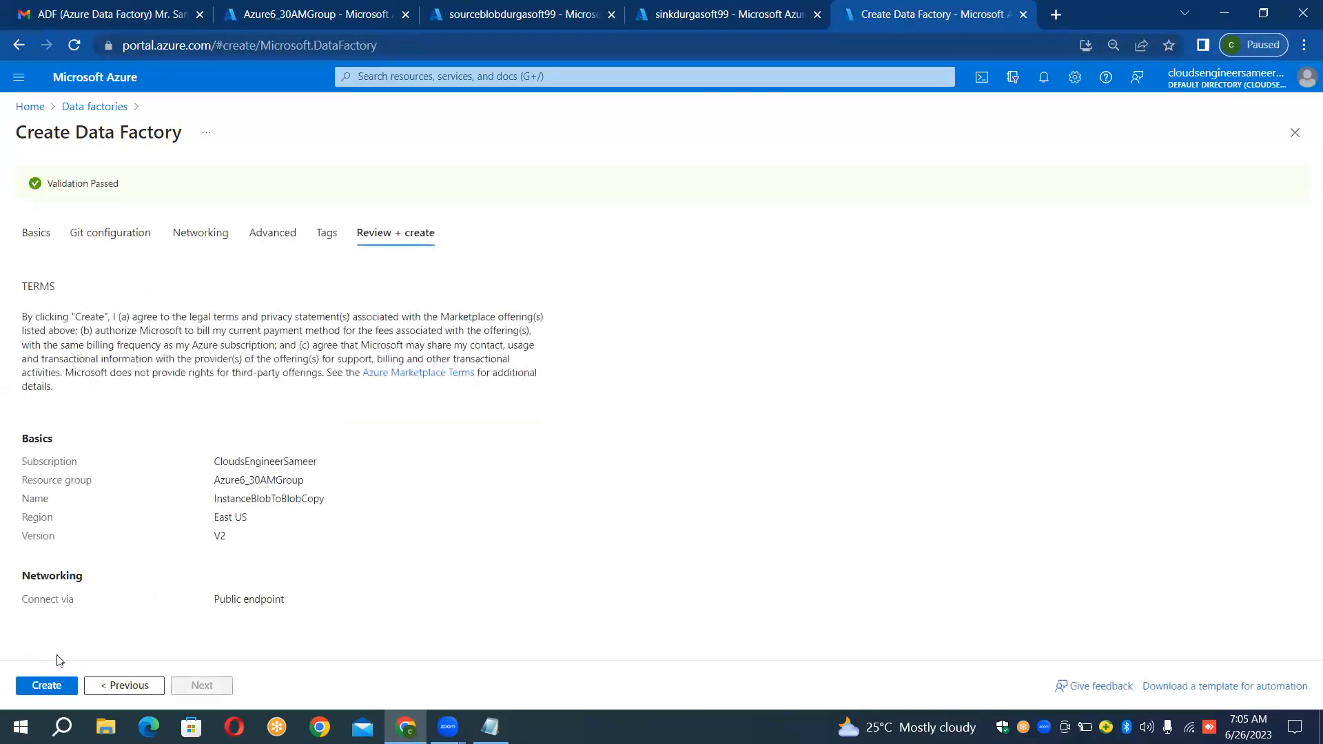
left_click(49, 684)
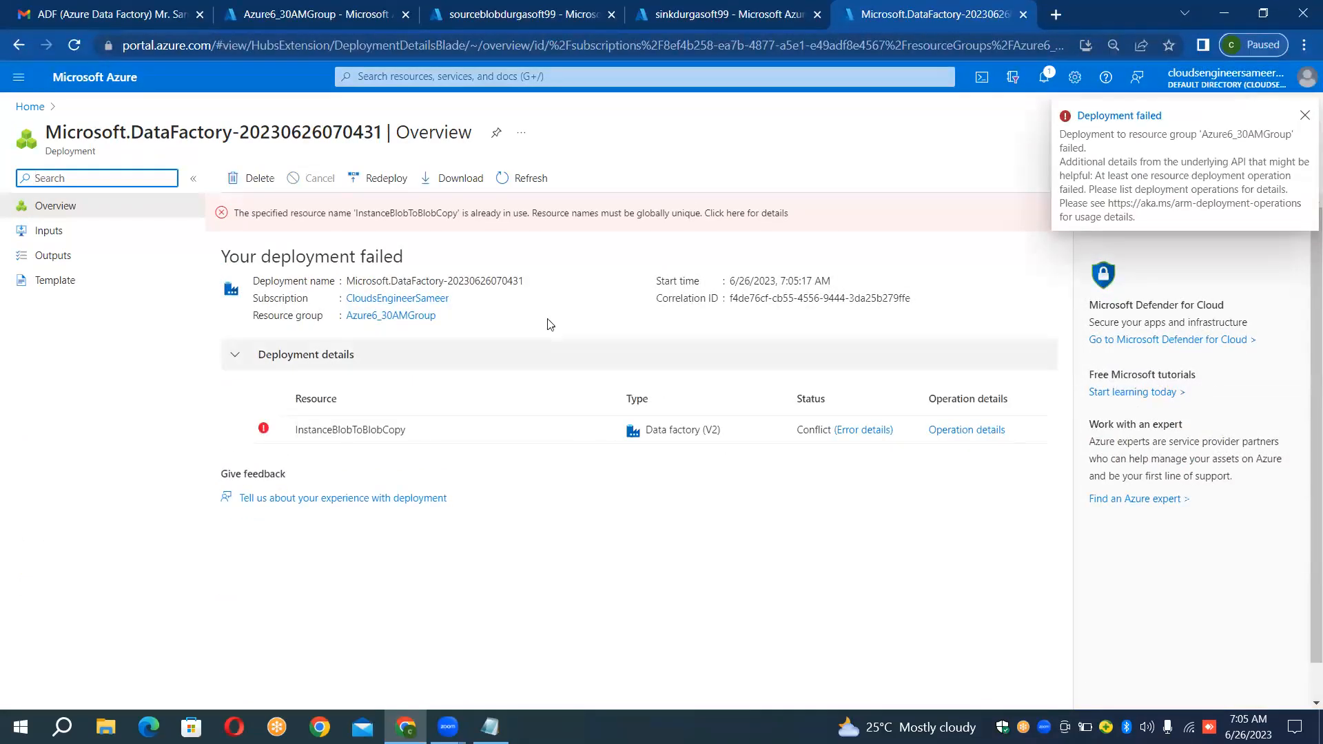
left_click(1305, 115)
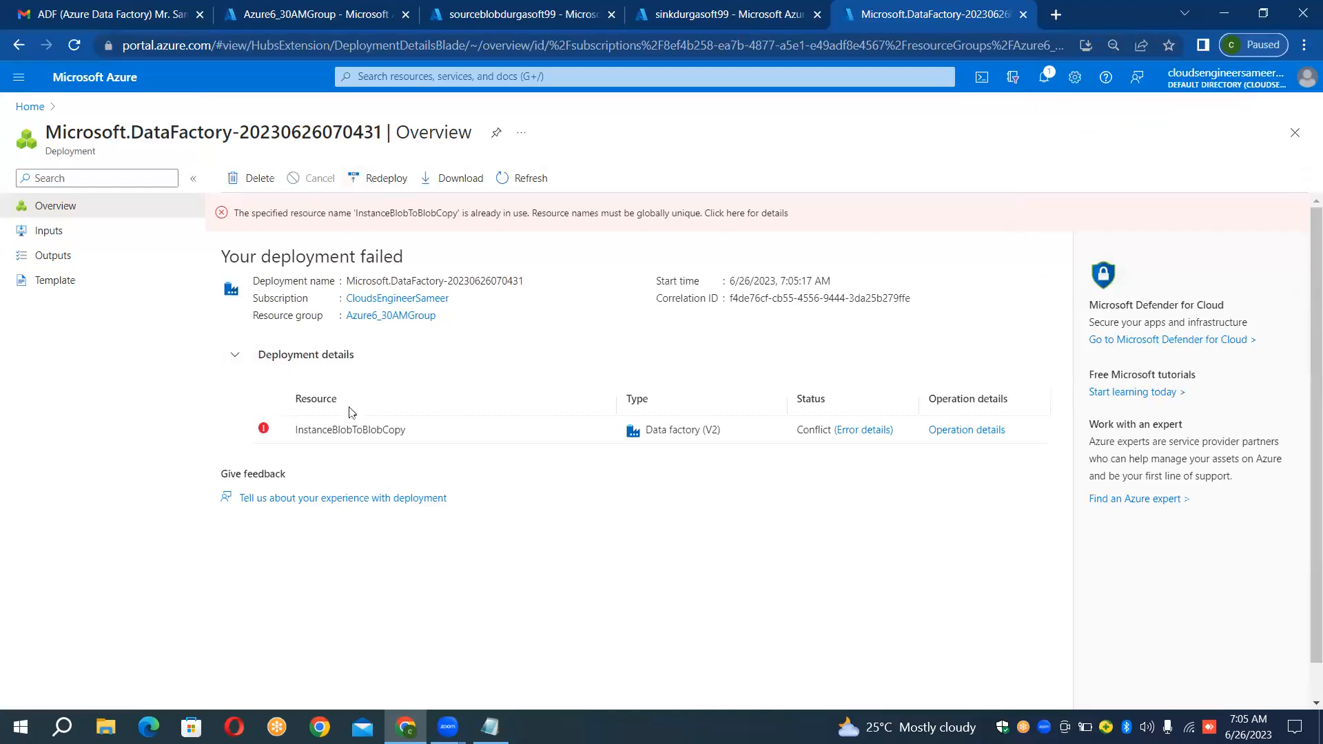
- Set up a redeployment of the data factory in resource group Azure6_30AMGroup with the name InstanceBlobToBlobCopy909
left_click(384, 186)
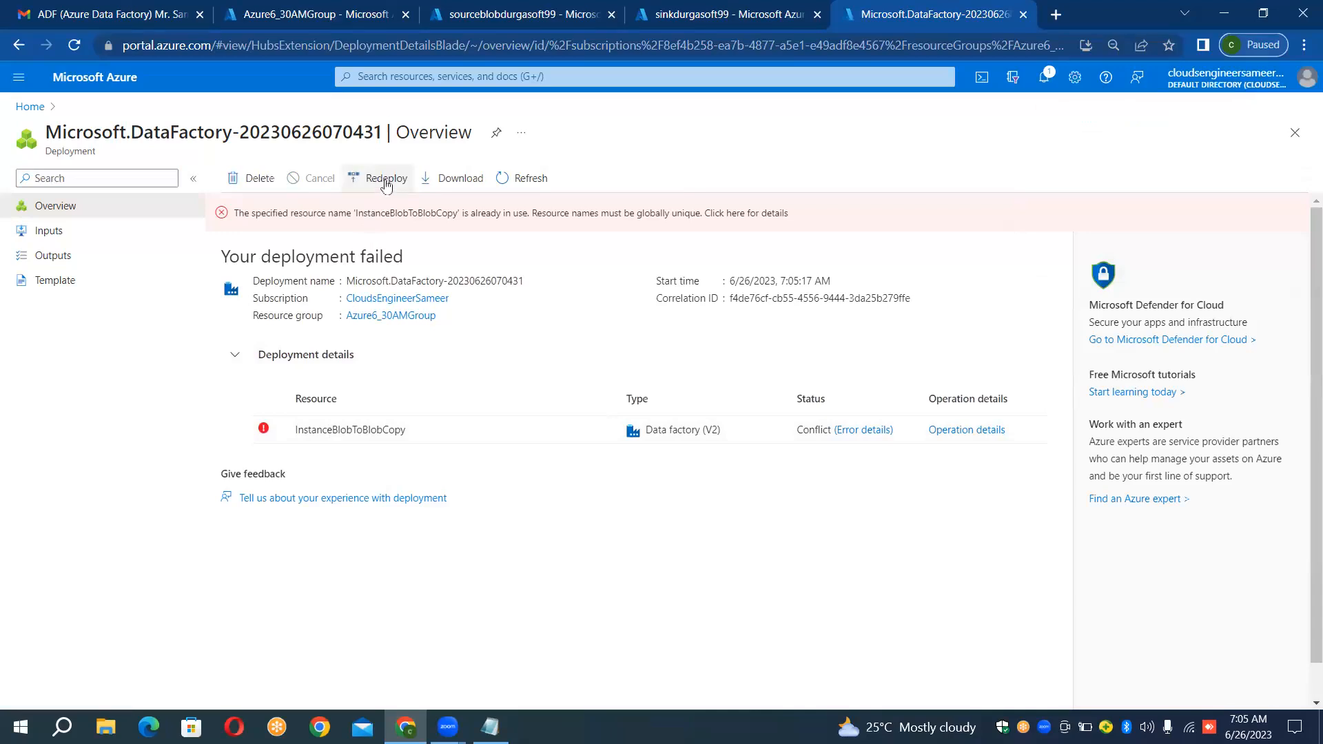
left_click(397, 185)
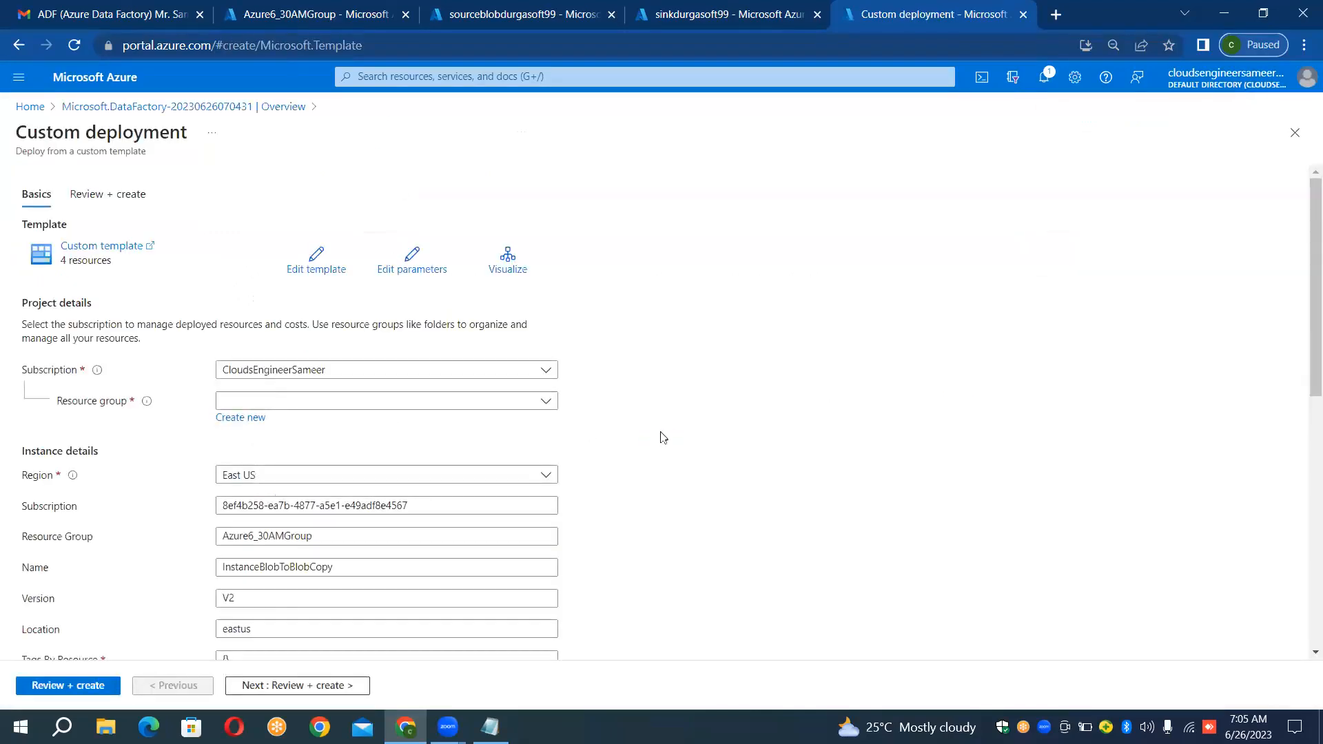
left_click(531, 402)
left_click(435, 452)
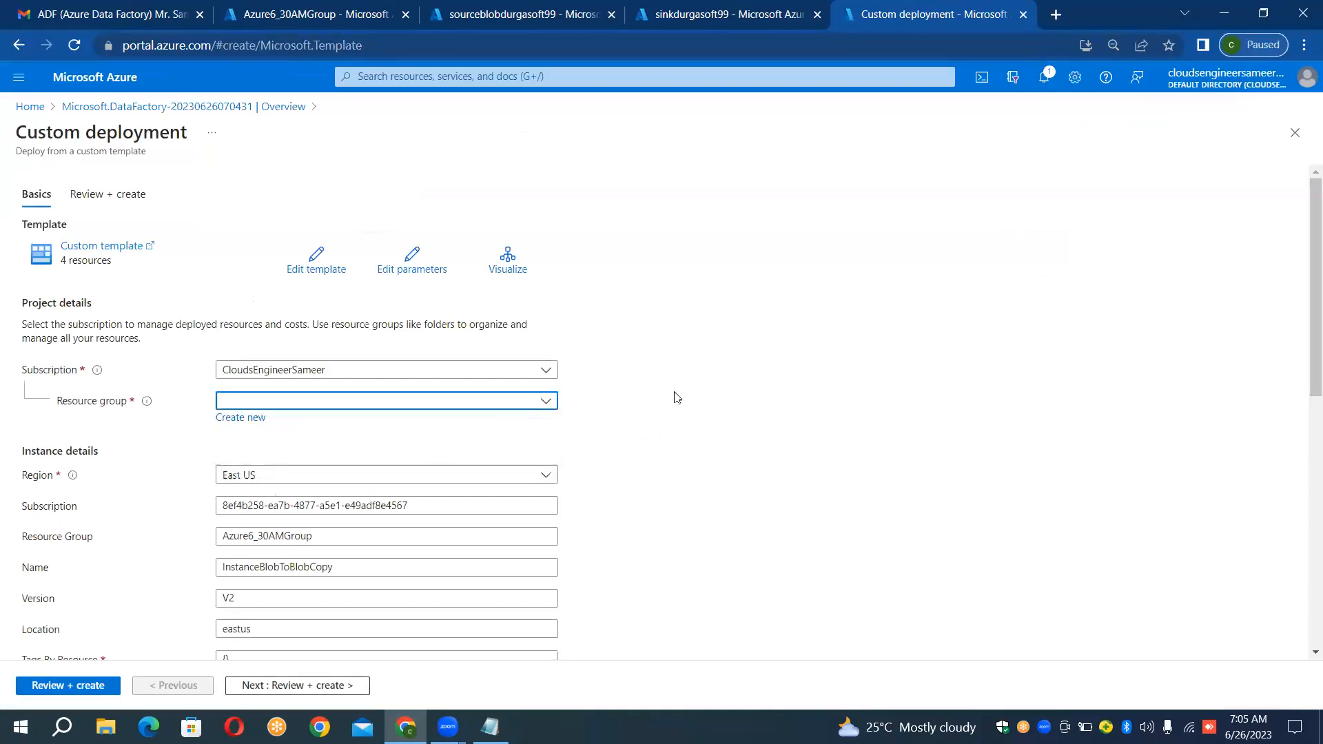
scroll(696, 405, "down", 5)
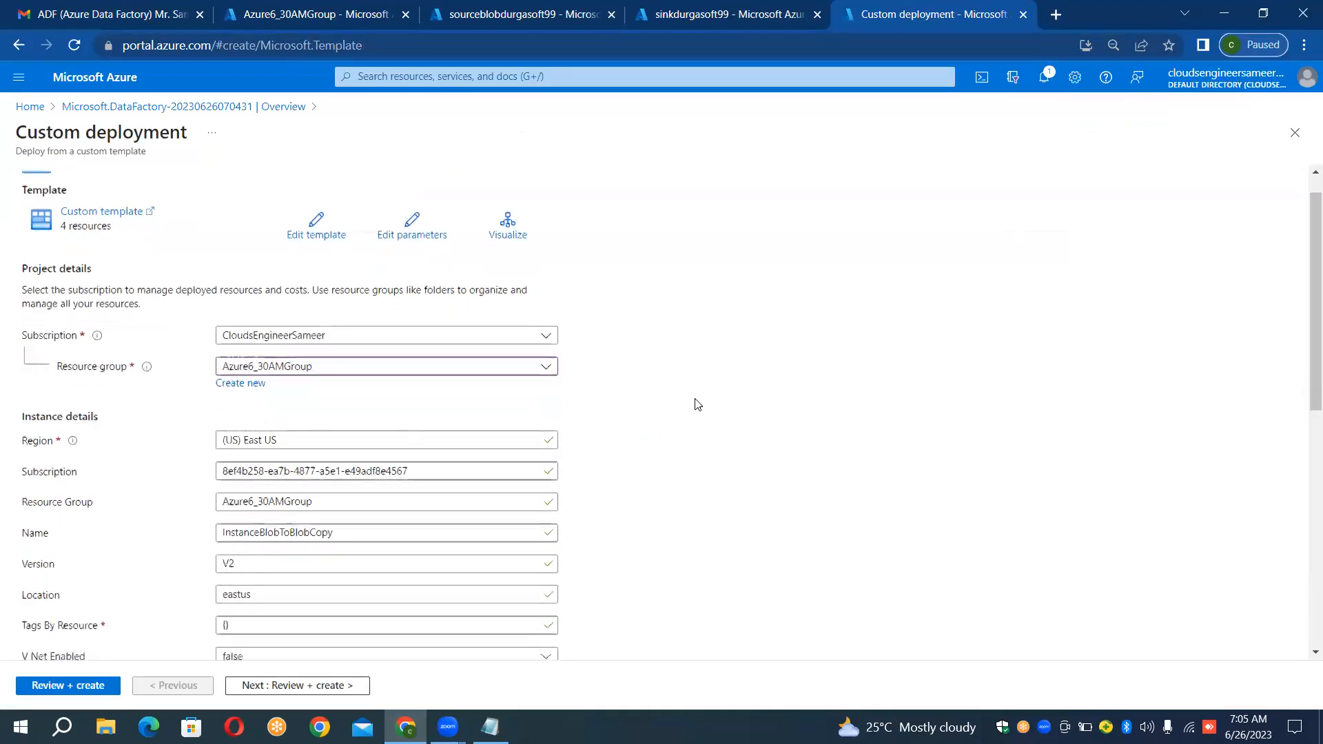
scroll(696, 405, "down", 3)
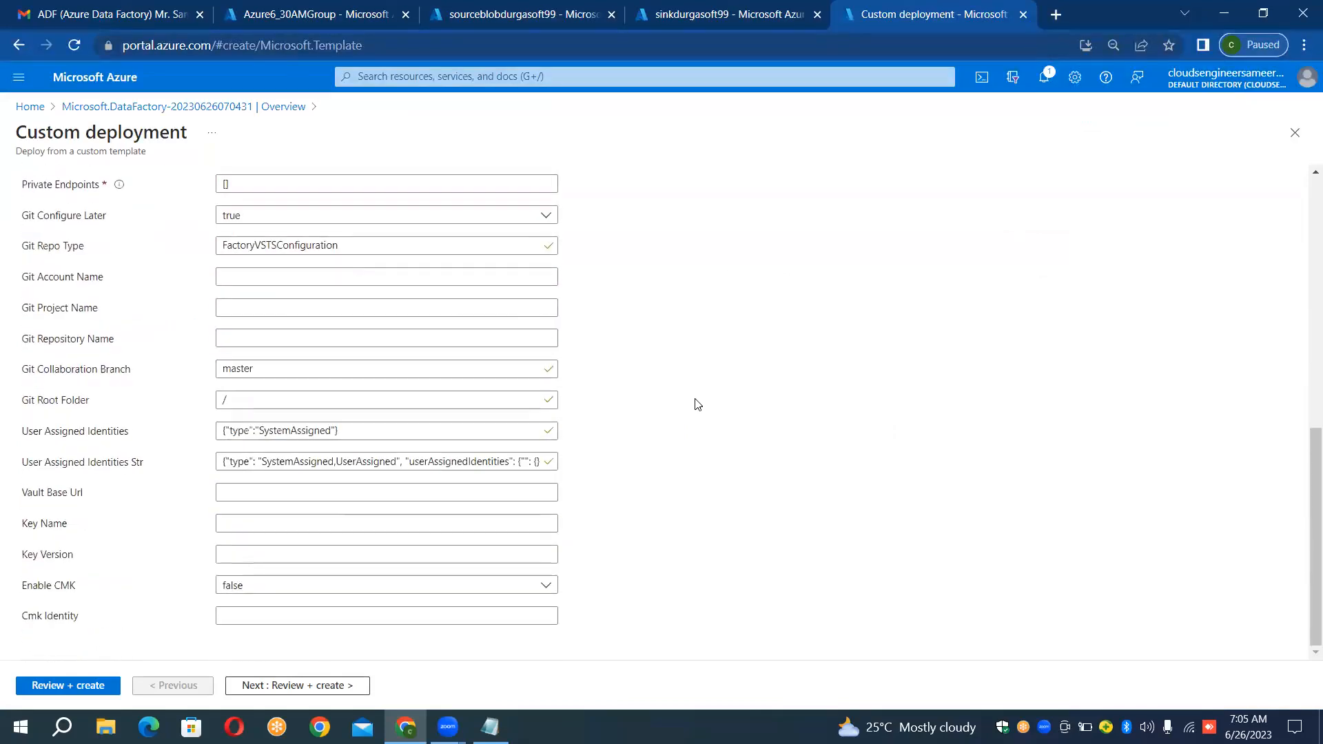
scroll(696, 404, "up", 6)
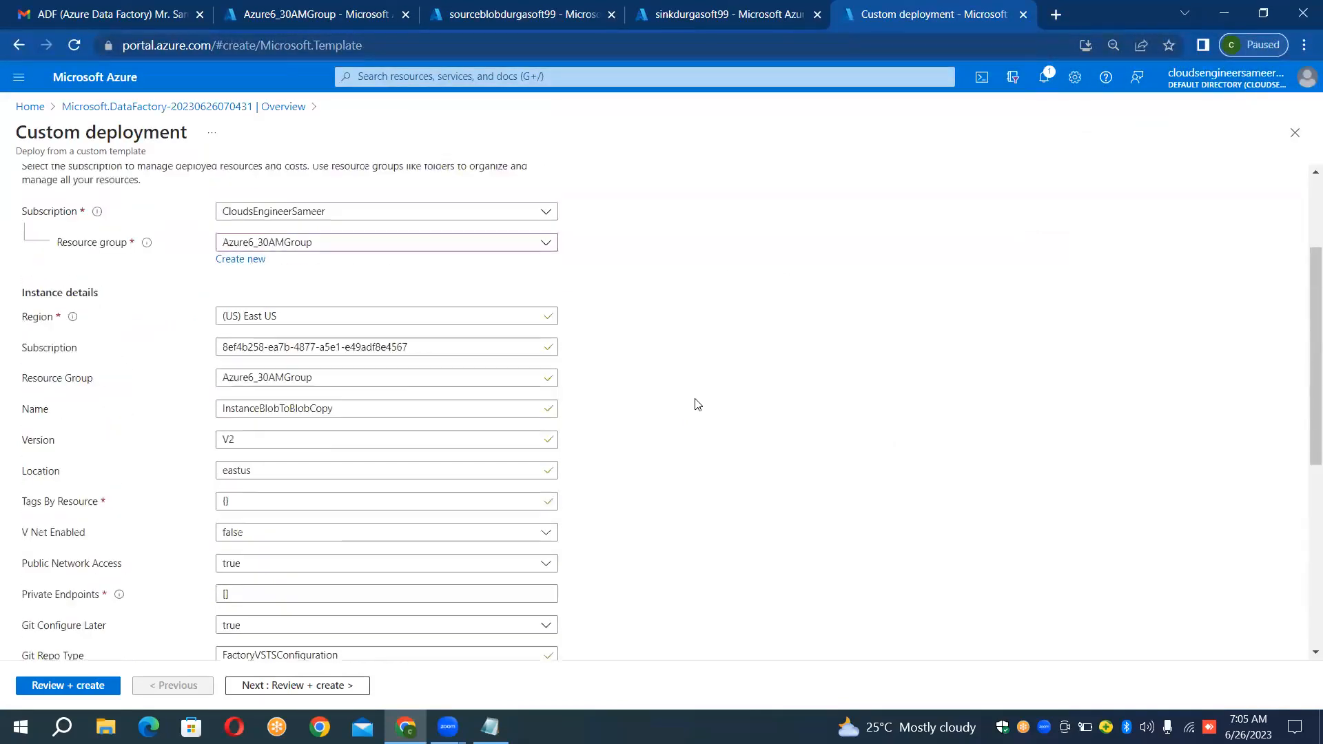
left_click(338, 447)
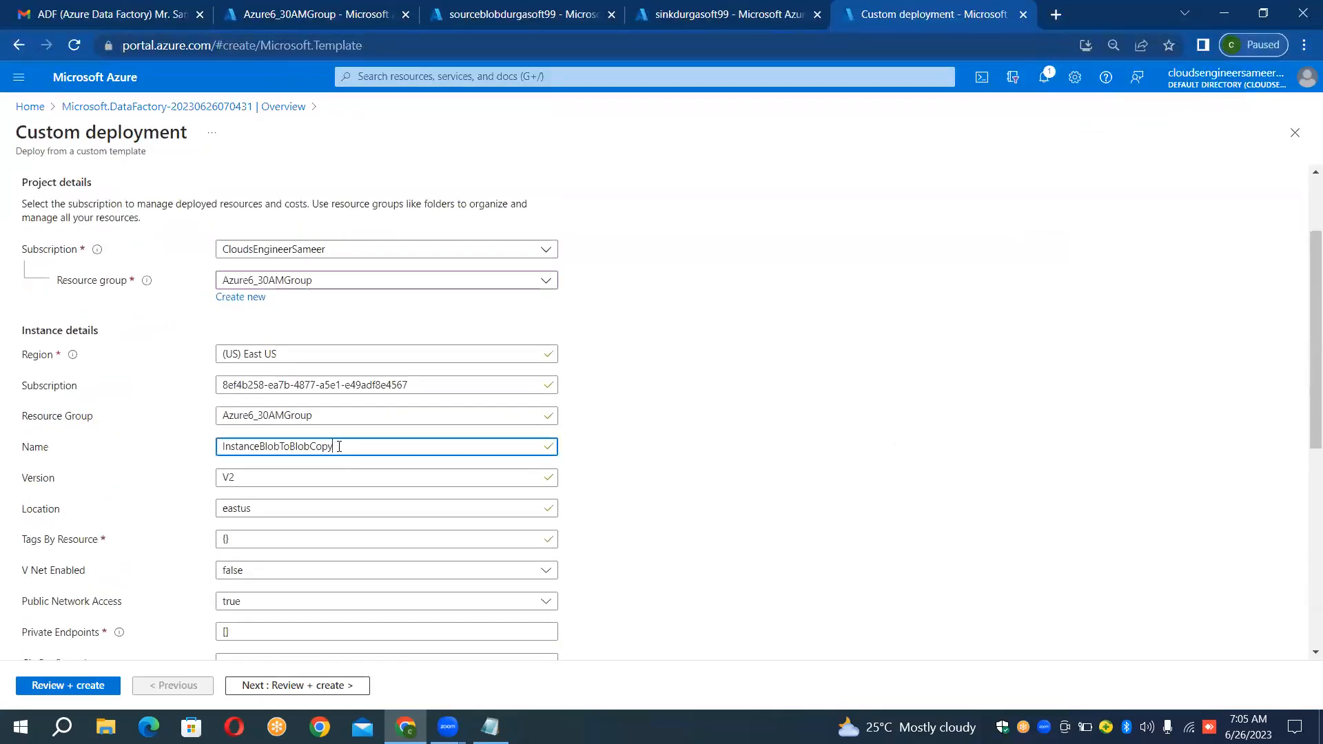
type("909")
- Validate and create the custom deployment, and open the deployed data factory's resource page
left_click(88, 688)
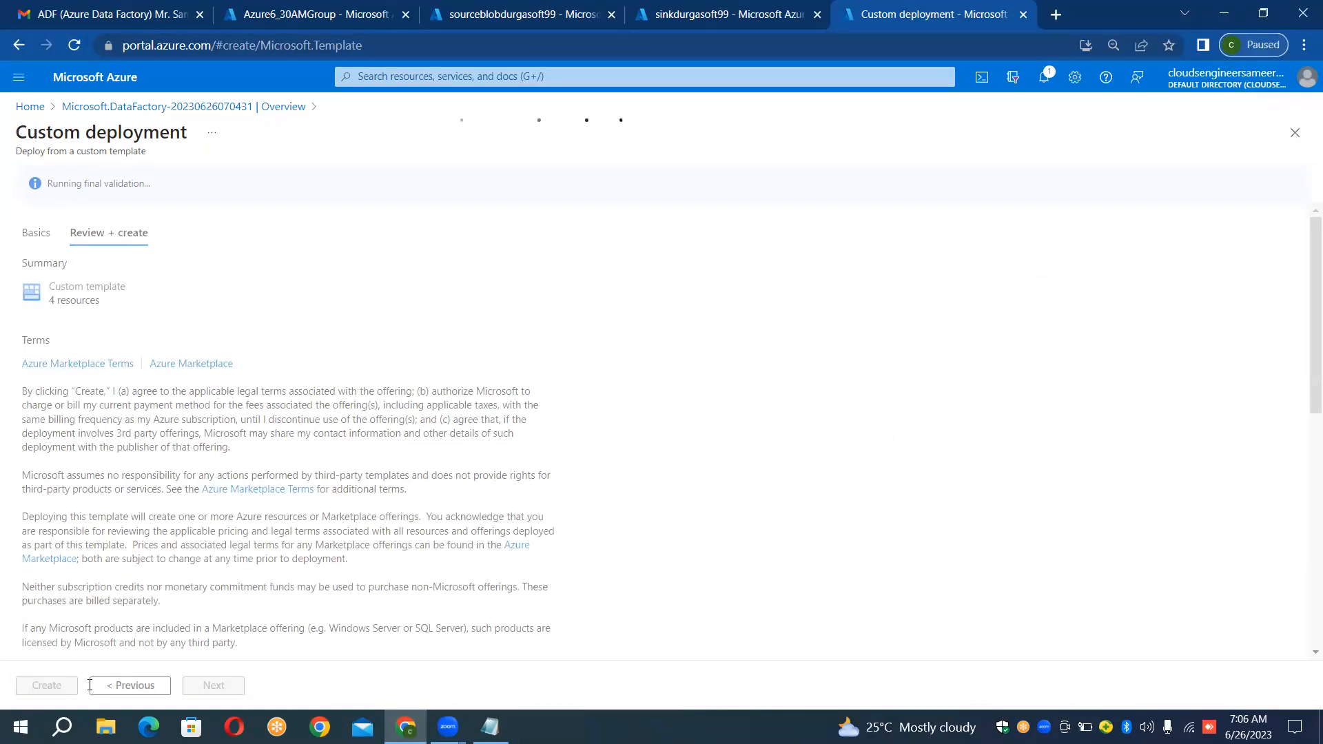
left_click(48, 686)
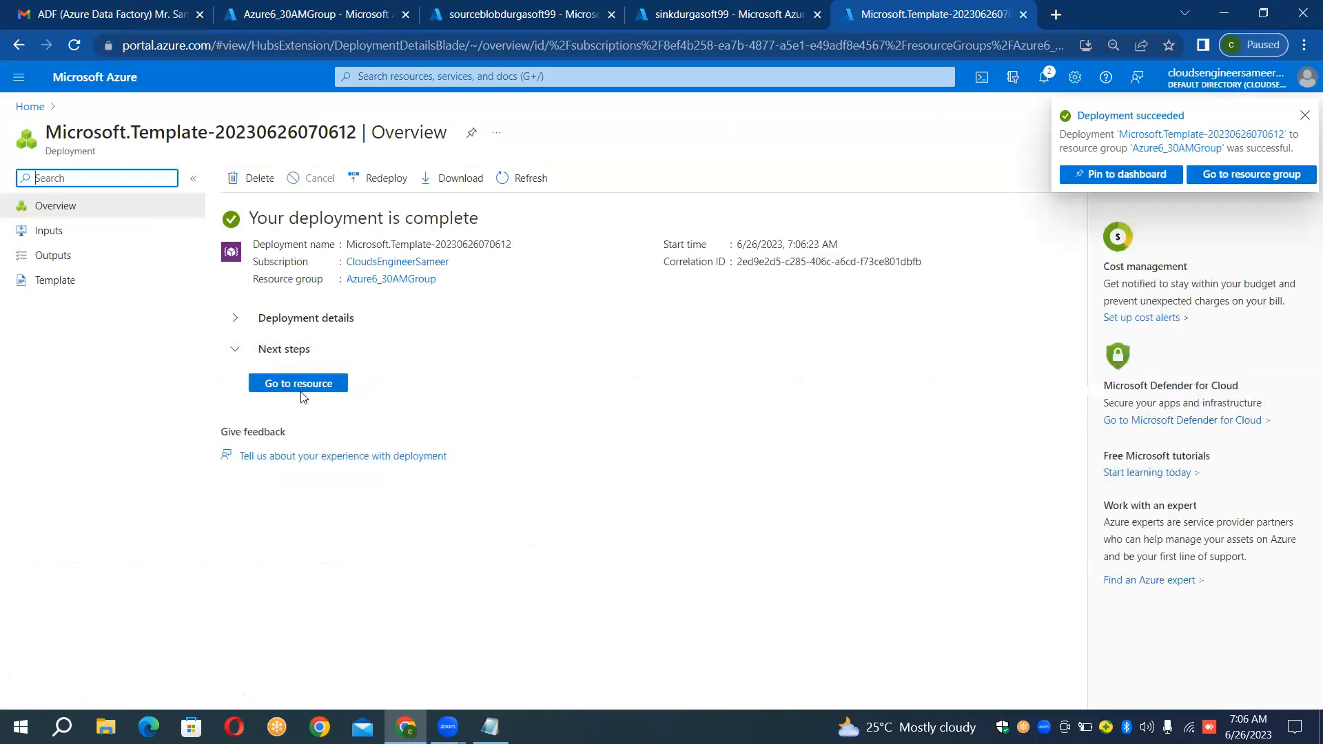
left_click(299, 384)
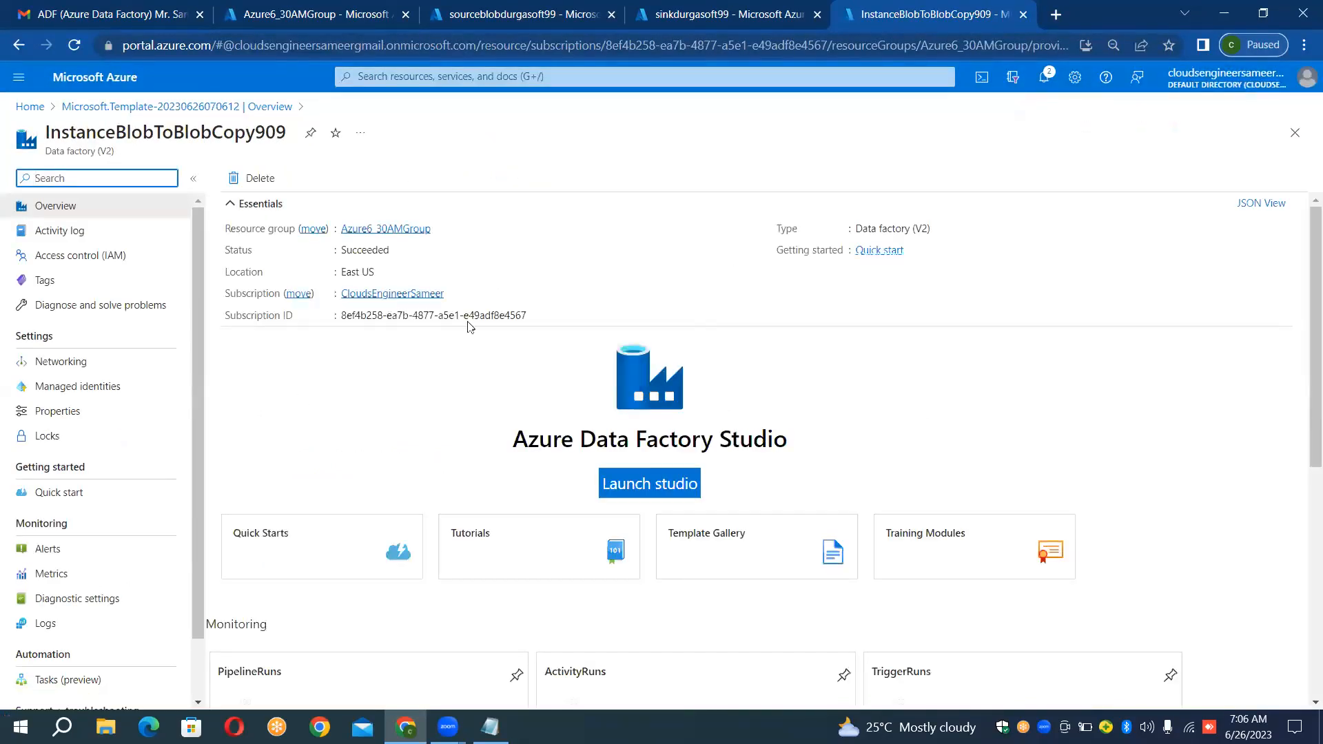
- Check the Azure6_30AMGroup deployments and resources, along with the two storage account pages and the data factory page
left_click(259, 6)
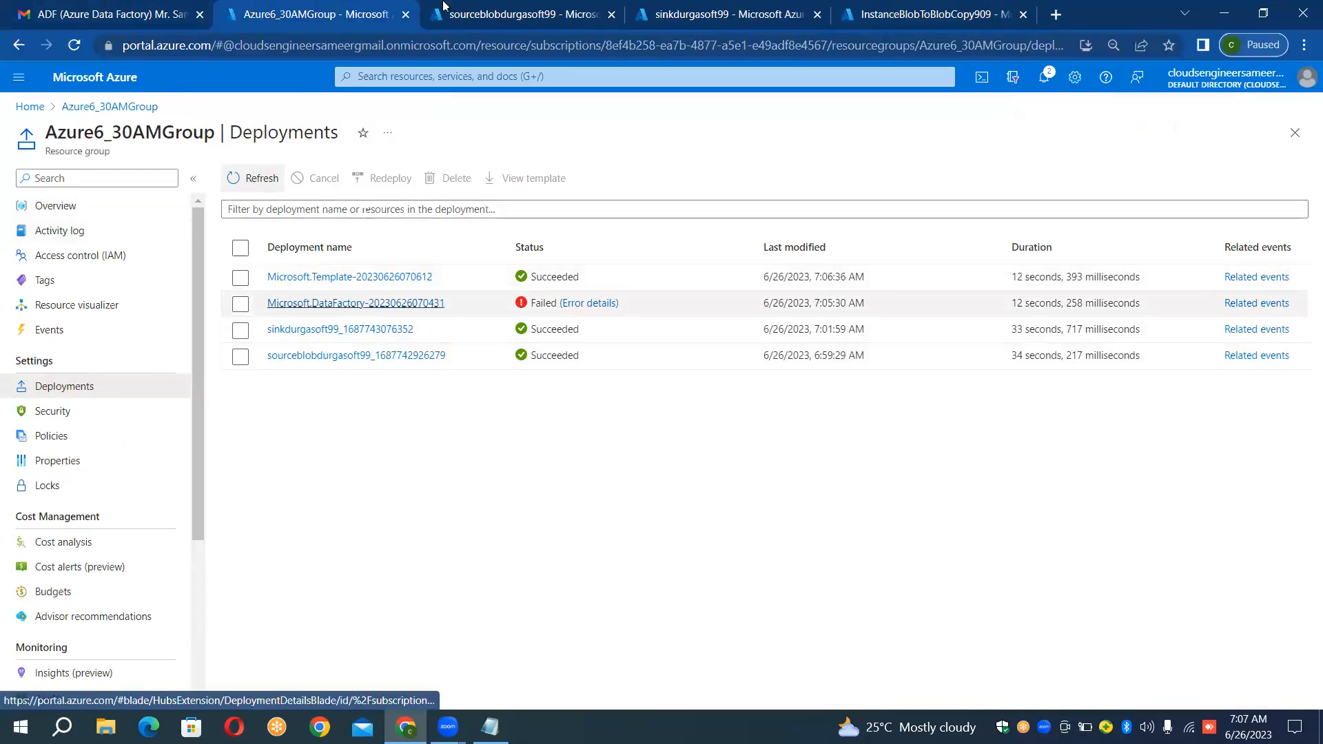
left_click(59, 206)
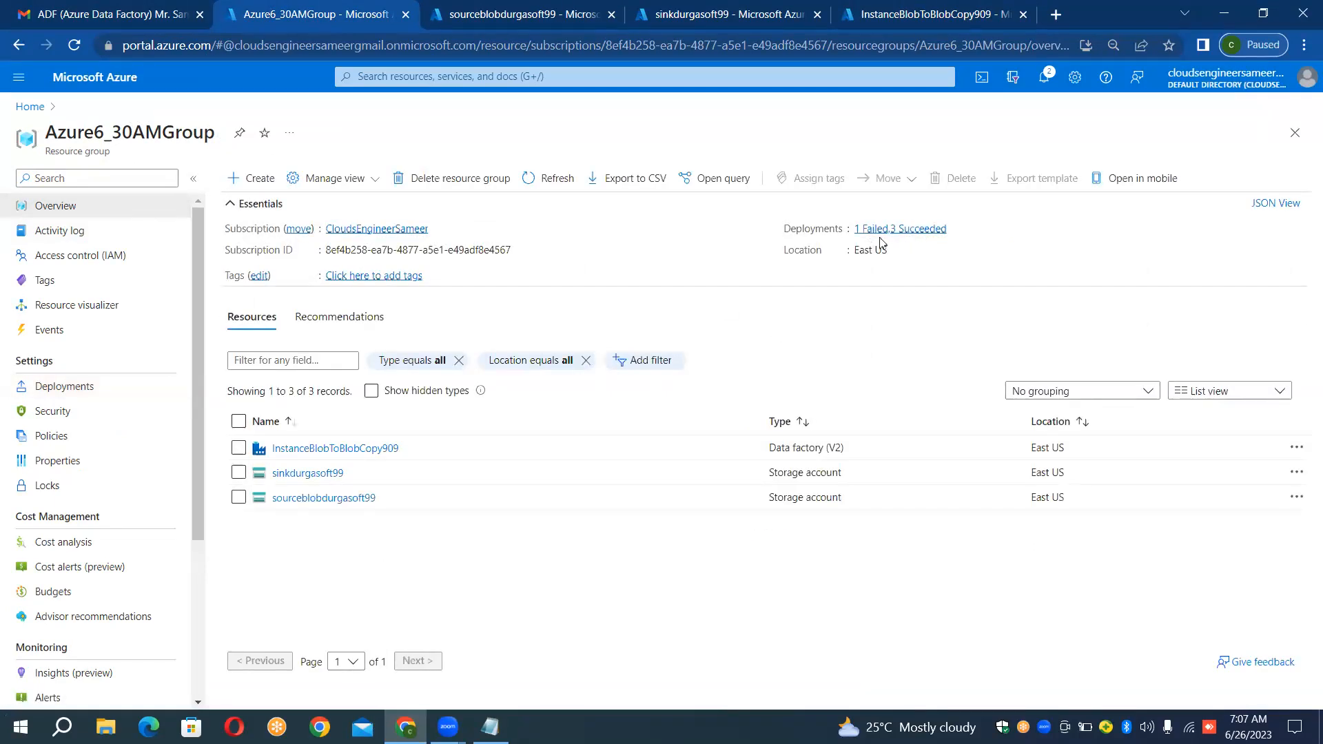
left_click(558, 7)
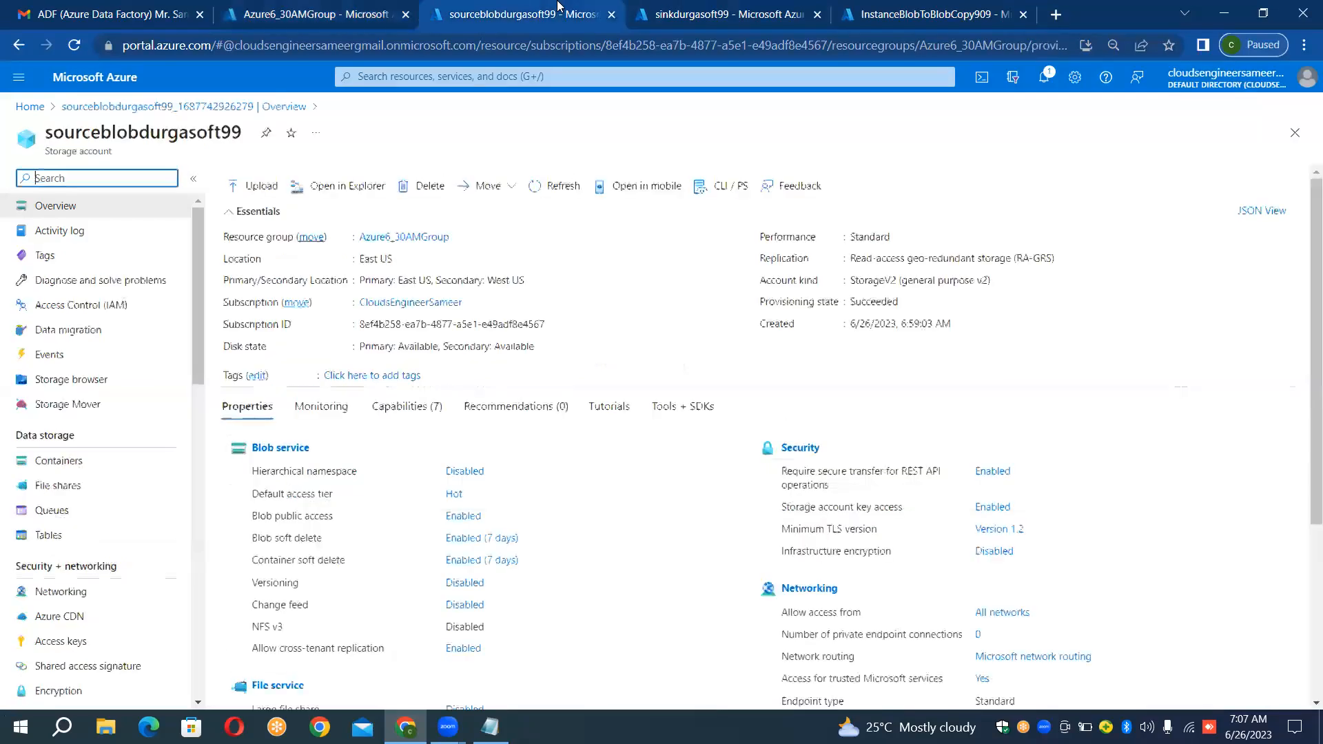
left_click(720, 8)
left_click(887, 8)
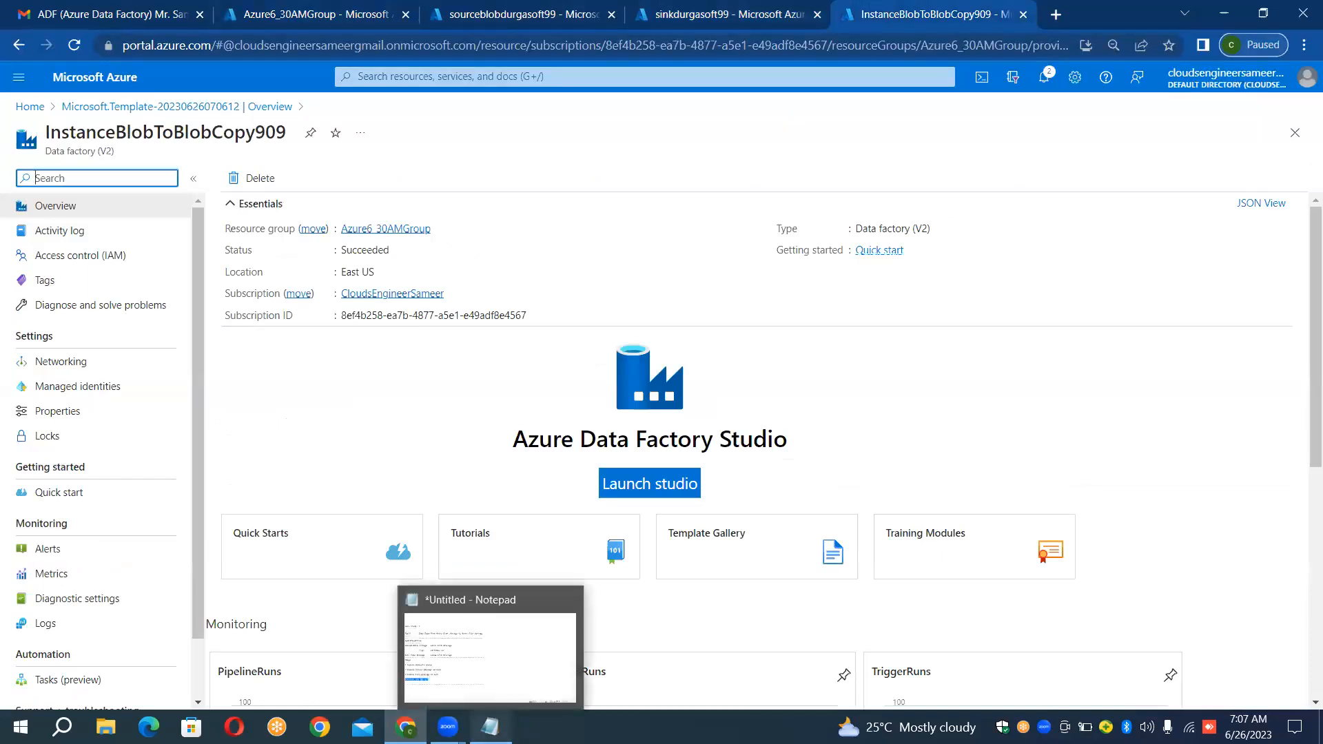
- Switch to Notepad and review case study steps 1 to 4, from Create Resource Group through Create ADF Session
left_click(490, 727)
left_click(261, 522)
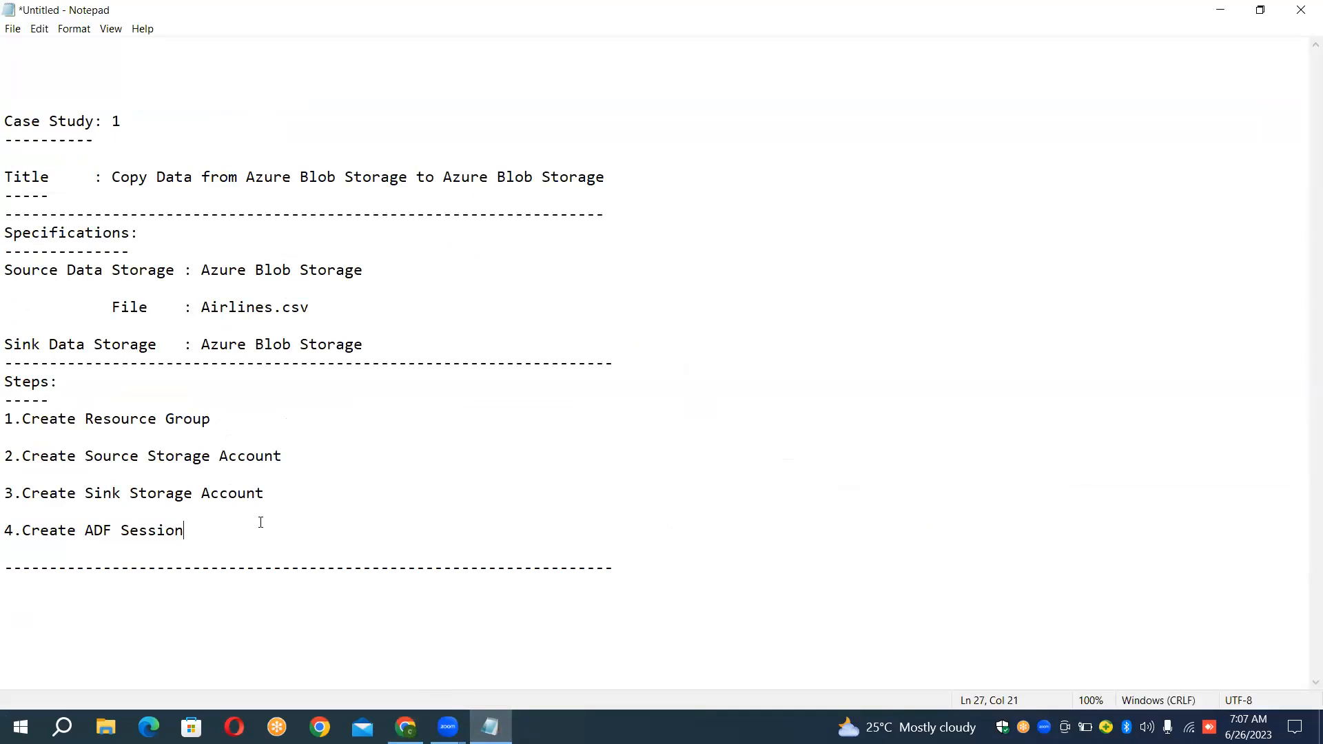
key("shift+Home")
key("shift+Up")
key("shift+Up")
key("shift+Up")
key("shift+Up")
key("shift+Up")
key("shift+Up")
key("shift+Up")
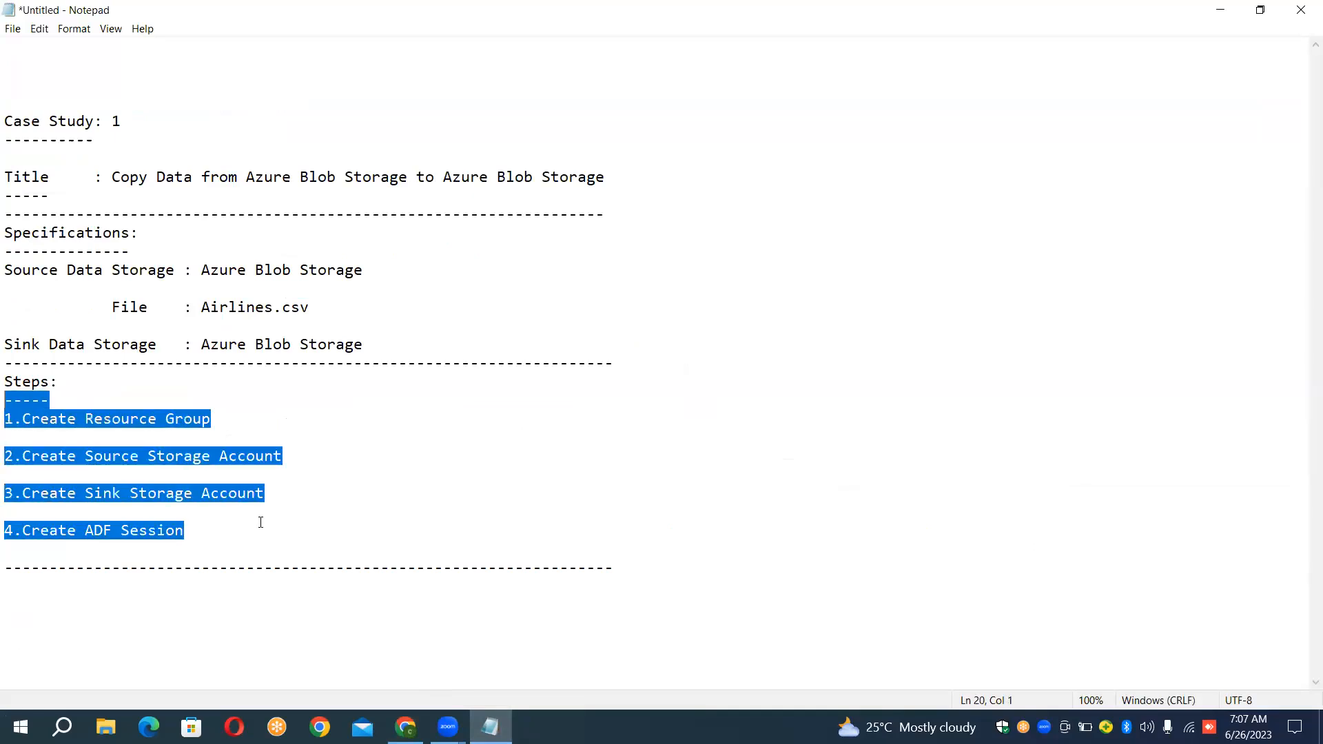
key("shift+Down")
left_click(267, 419)
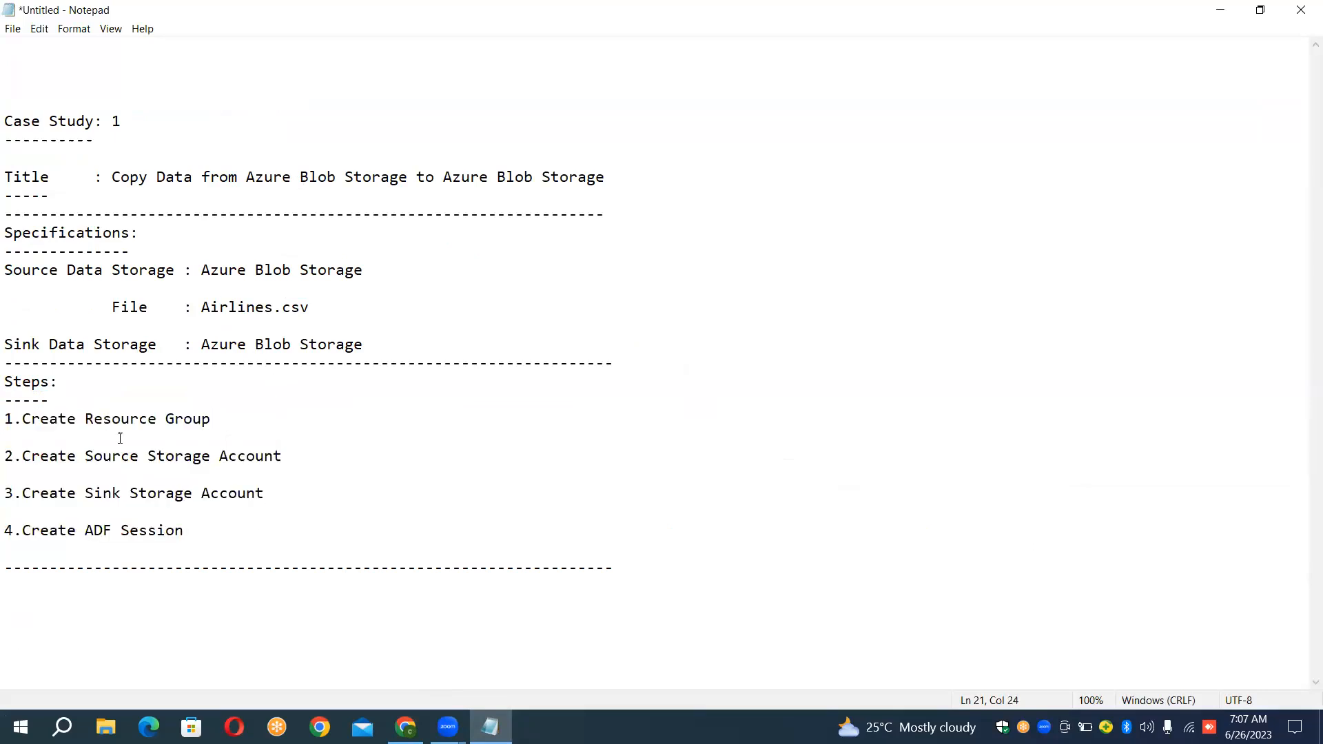
left_click(7, 427)
key("shift+Down")
key("shift+Down")
key("shift+Down")
key("shift+Down")
key("shift+Down")
key("shift+Down")
key("shift+Down")
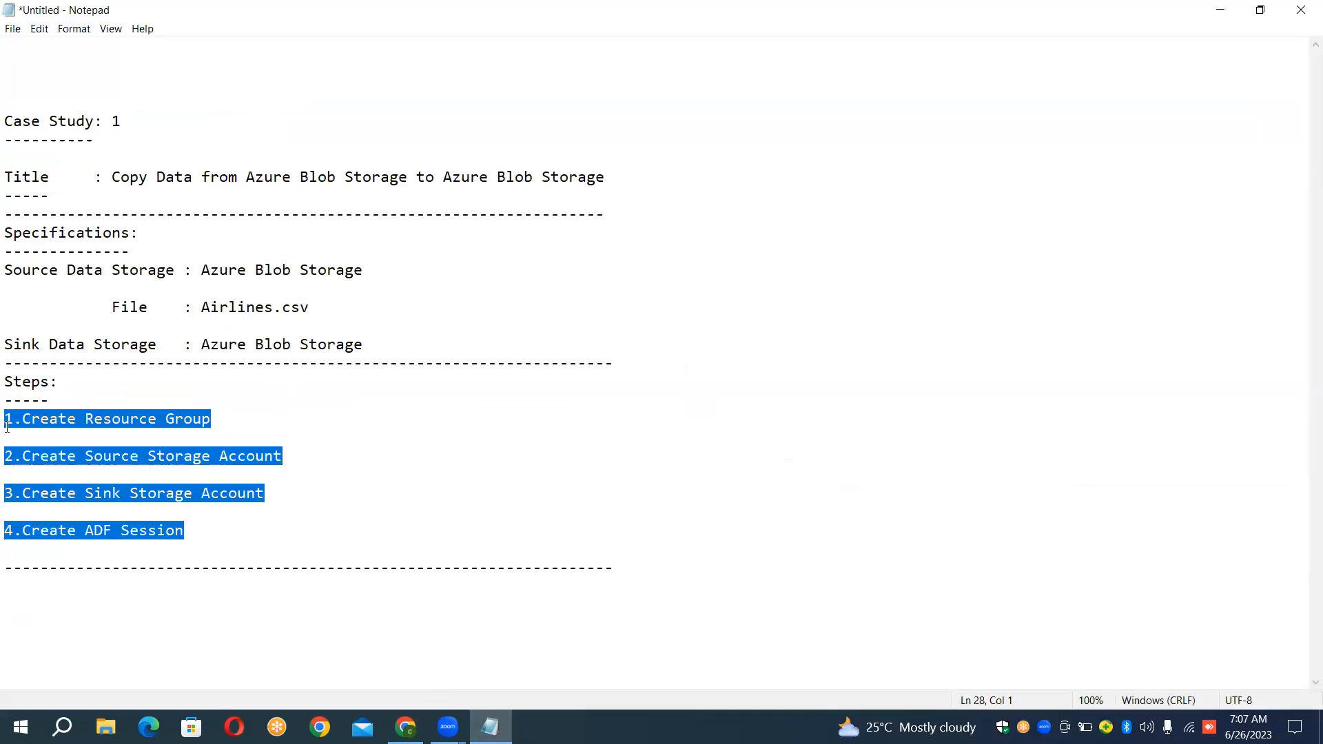
key("Down")
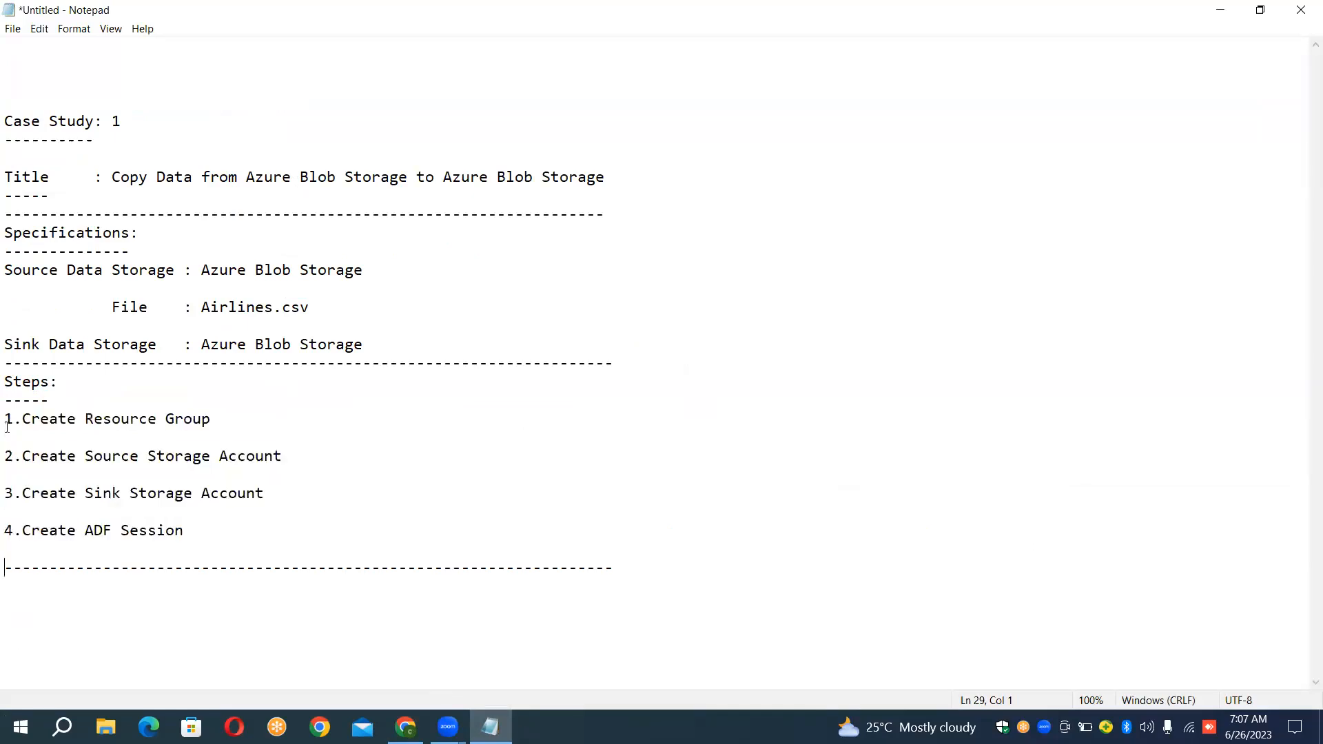
key("Up")
key("Up")
key("Up")
key("Up")
key("Up")
key("Up")
key("Up")
key("Up")
key("shift+Down")
key("shift+Down")
key("shift+Down")
key("shift+Down")
key("shift+Down")
key("shift+Down")
key("shift+Down")
key("shift+Down")
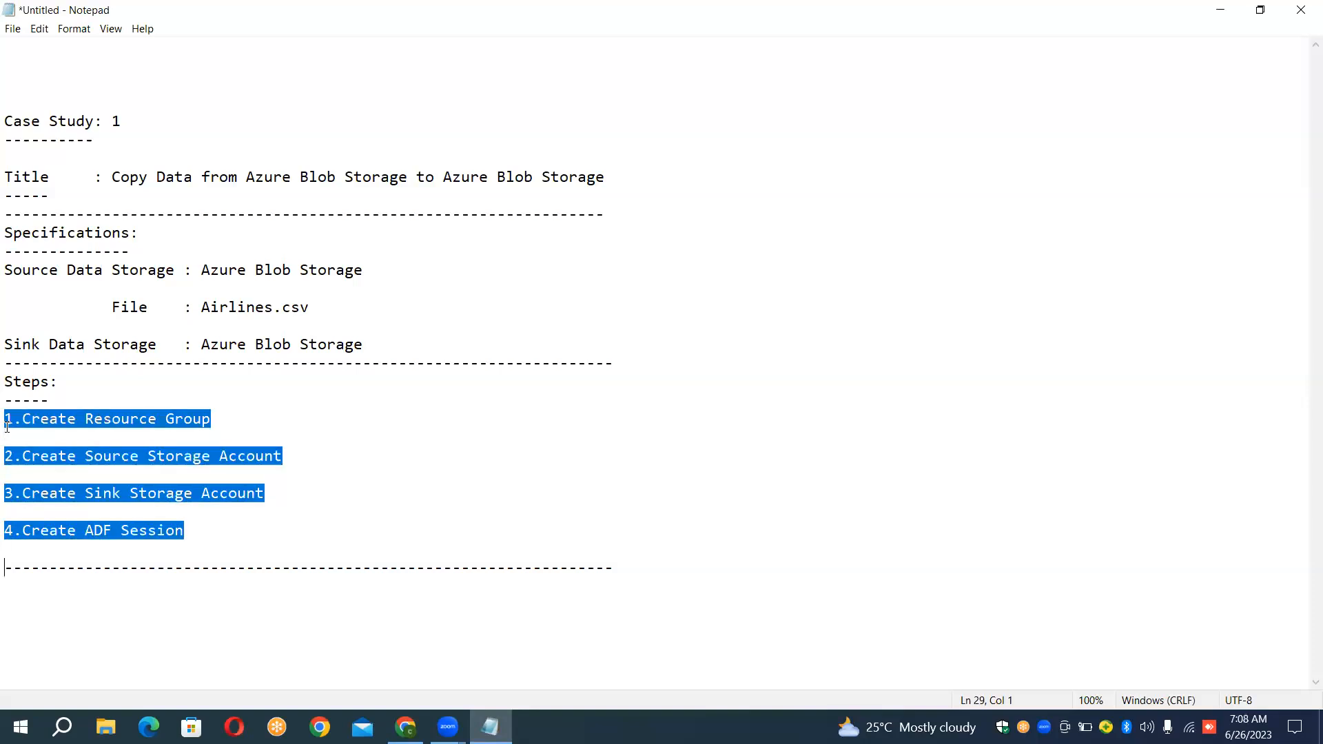
left_click(215, 445)
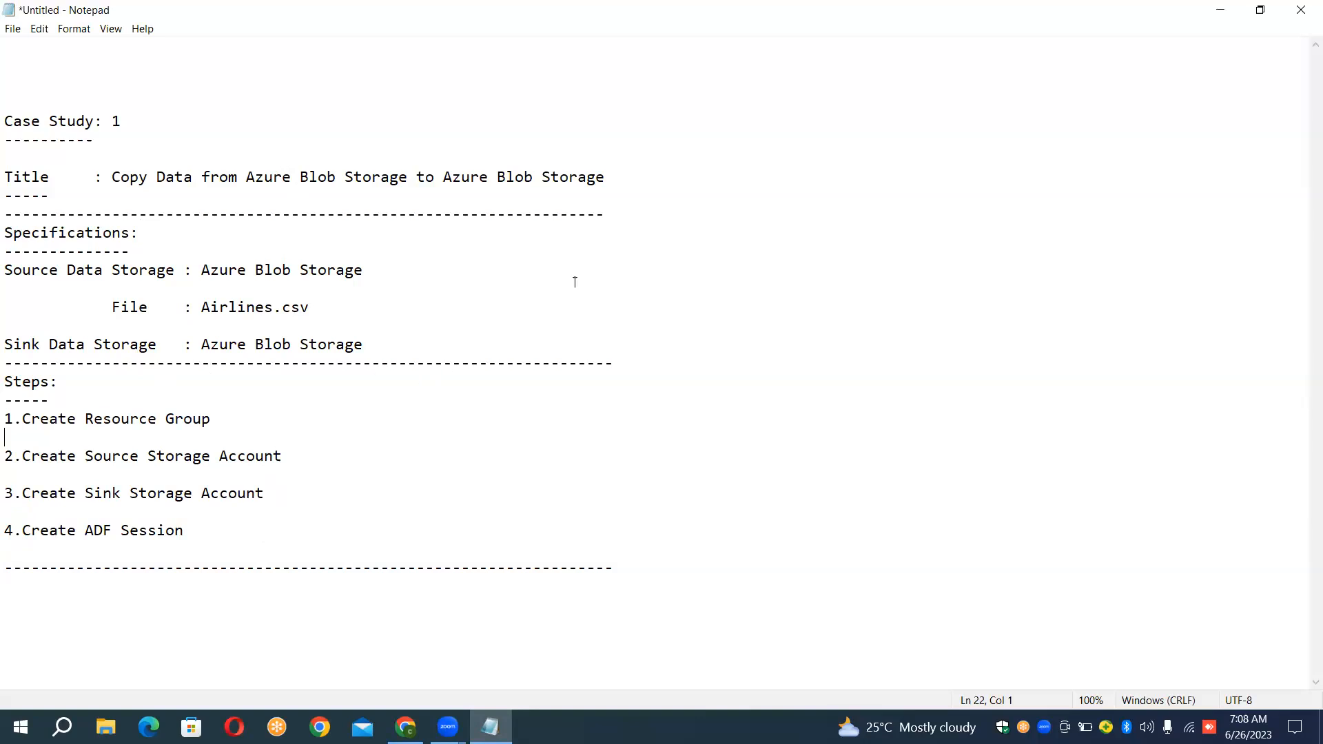
left_click(815, 6)
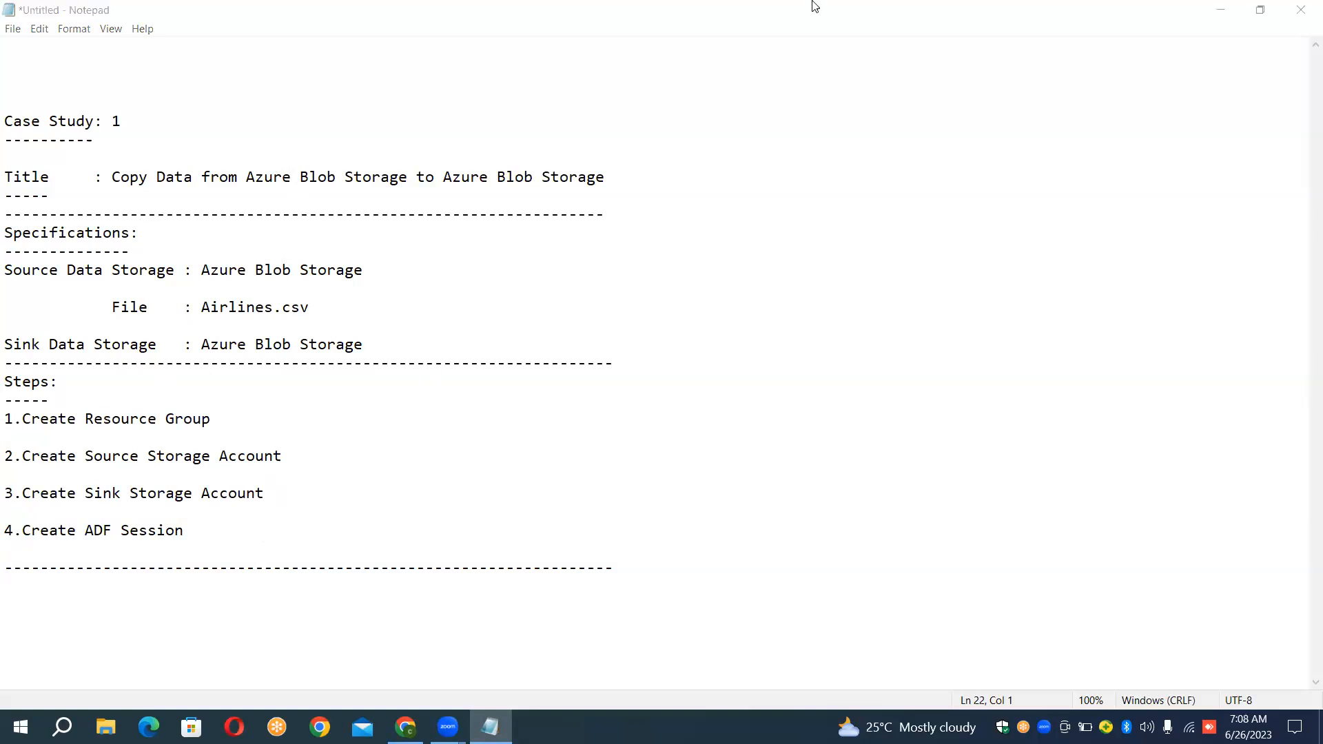
left_click(815, 6)
left_click(815, 6)
left_click(886, 330)
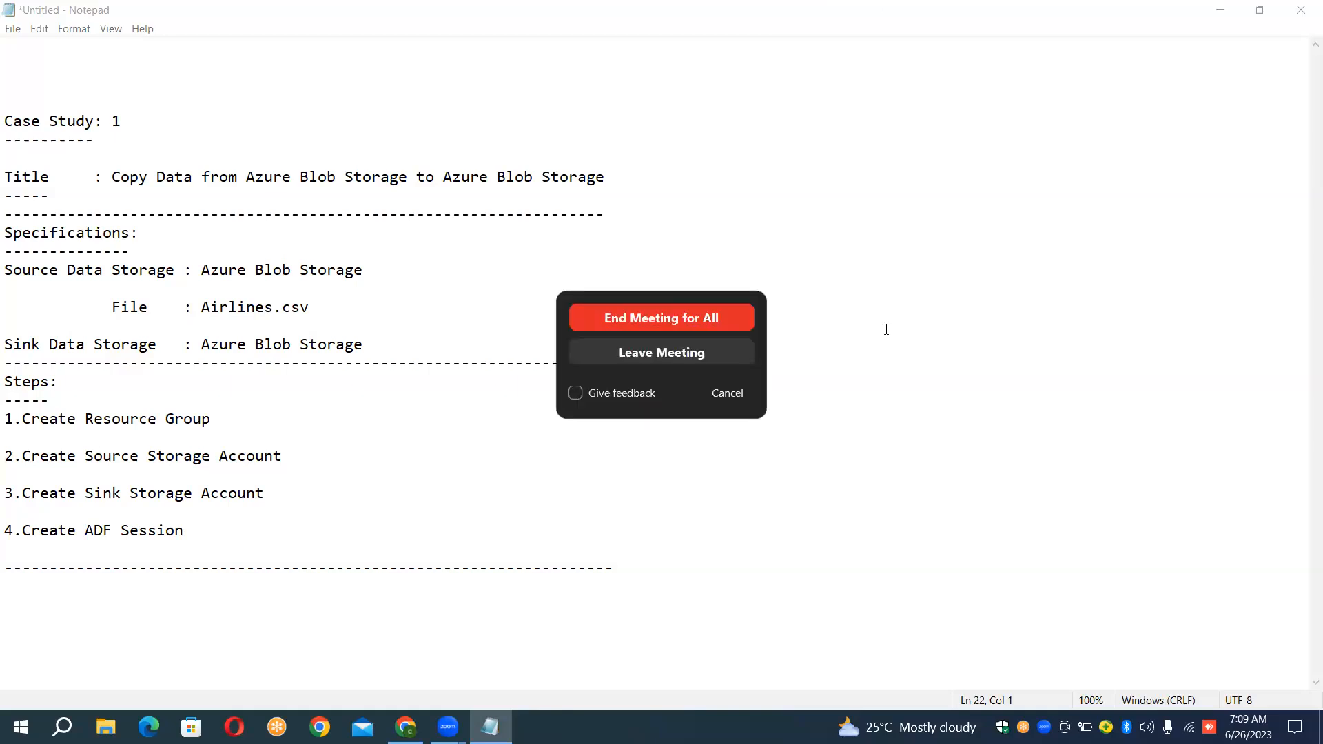
key("Escape")
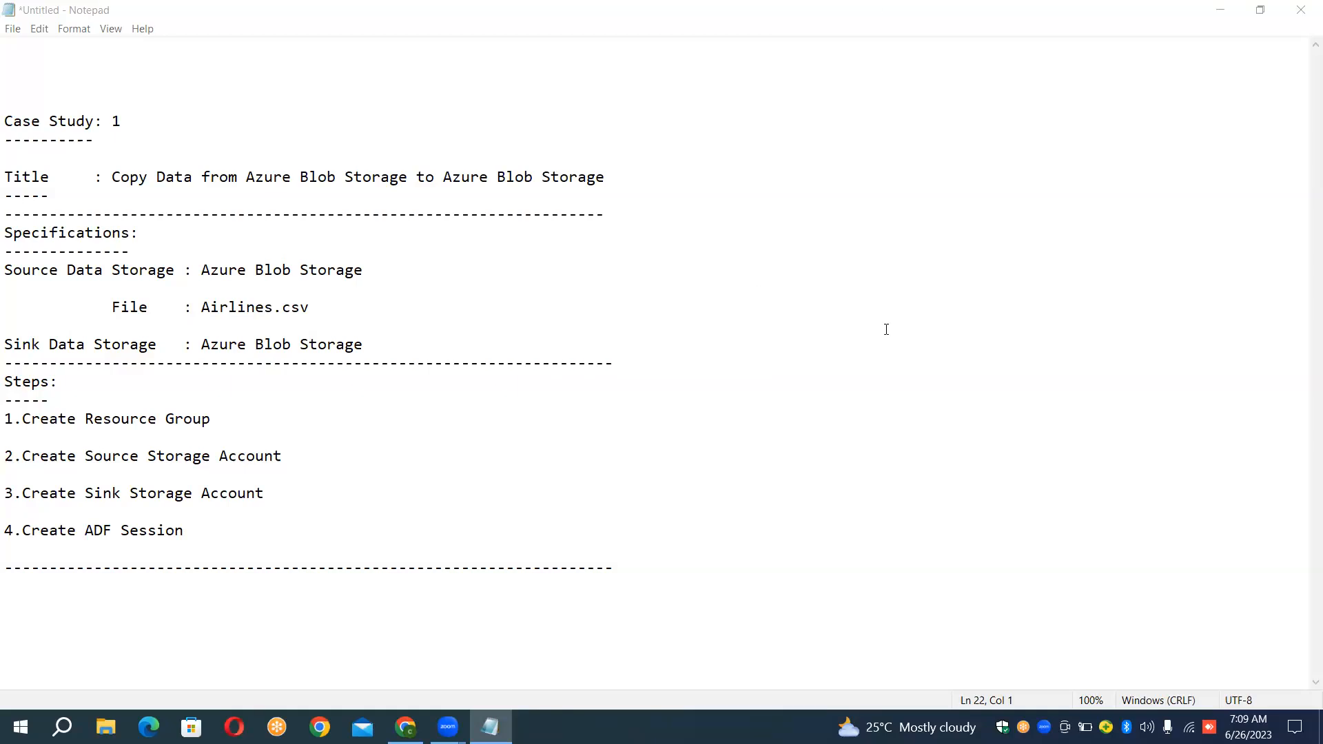